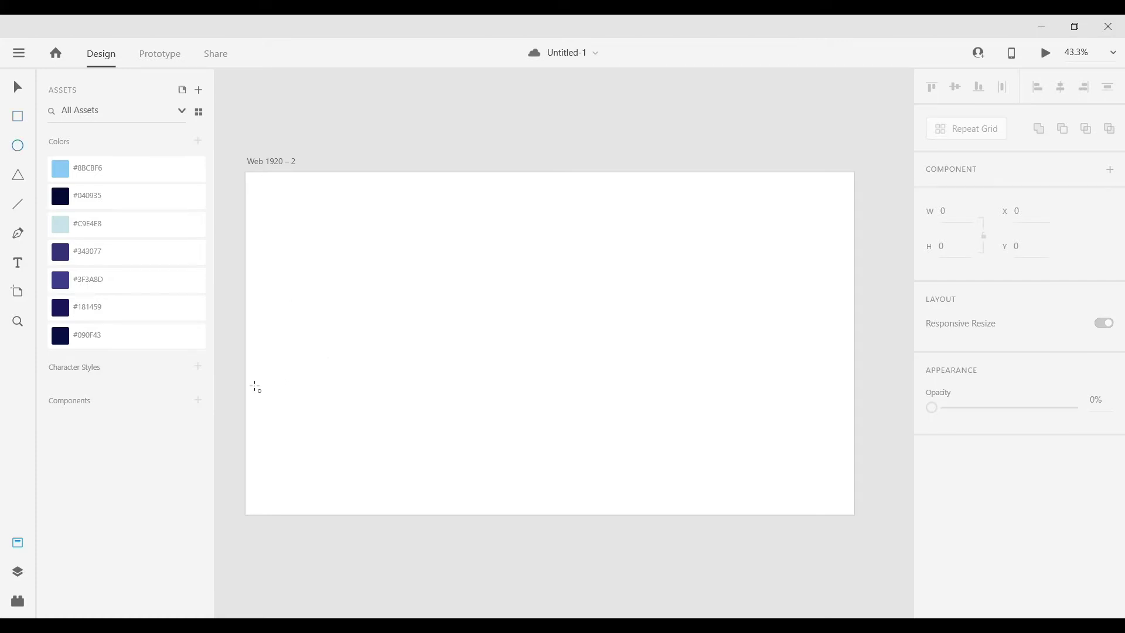
# Draw a wide ellipse across the artboard's lower part, widen it left and move it up
pyautogui.moveTo(246, 432)
pyautogui.mouseDown()
pyautogui.moveTo(839, 605)
pyautogui.moveTo(795, 566)
pyautogui.moveTo(837, 433)
pyautogui.moveTo(895, 420)
pyautogui.mouseUp()
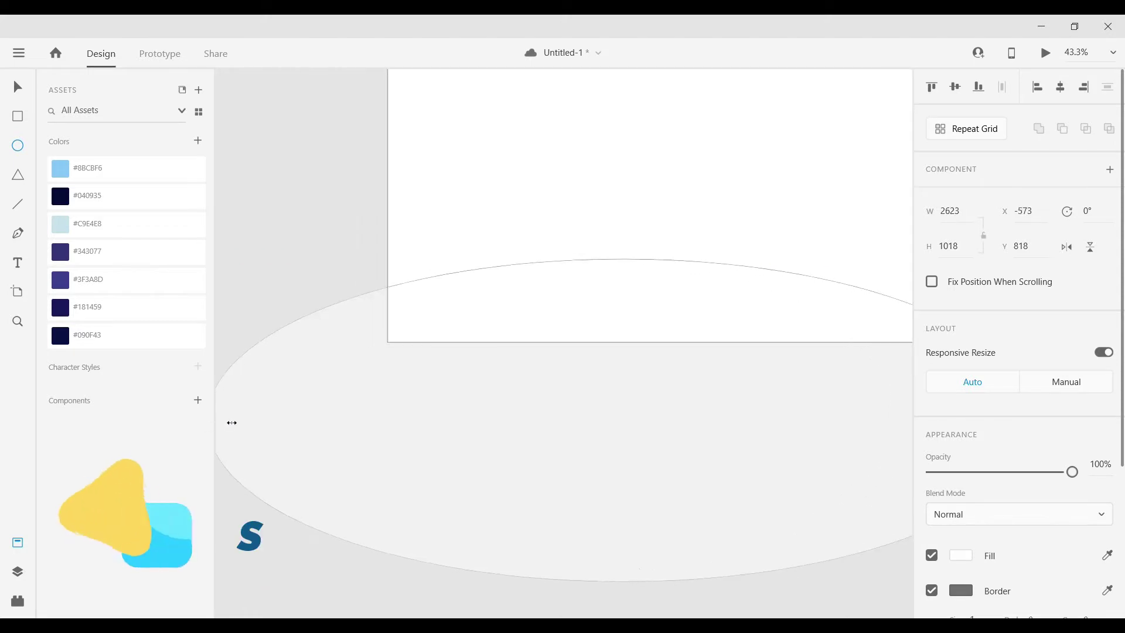
pyautogui.moveTo(245, 421); pyautogui.dragTo(305, 421)
pyautogui.hscroll(5, 313, 449)
pyautogui.press('v')
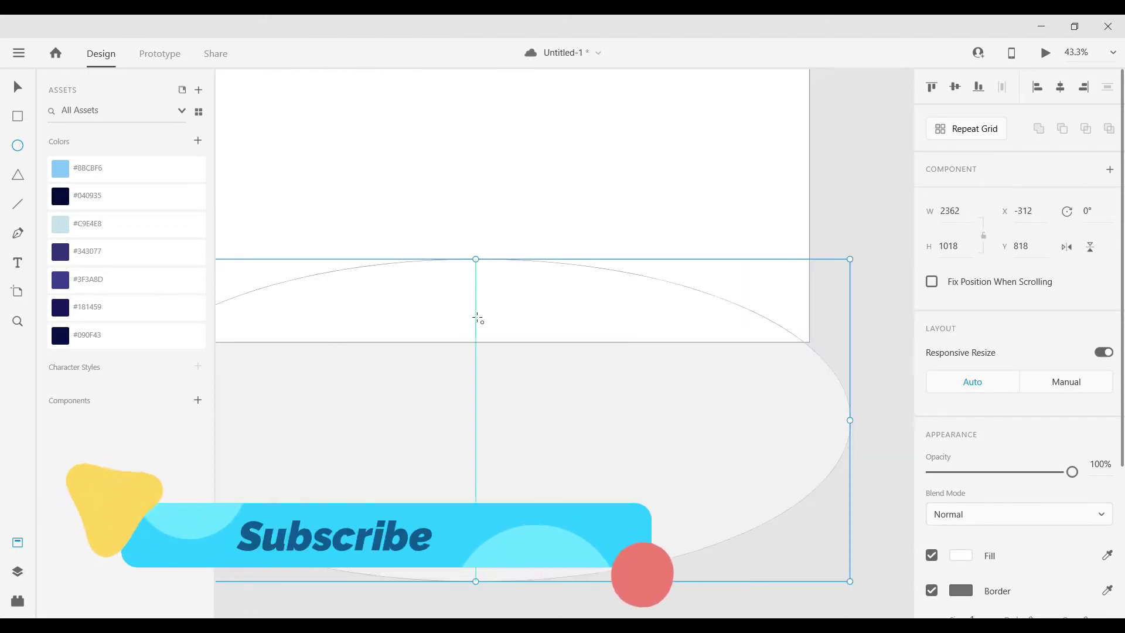
pyautogui.moveTo(485, 320); pyautogui.dragTo(474, 280)
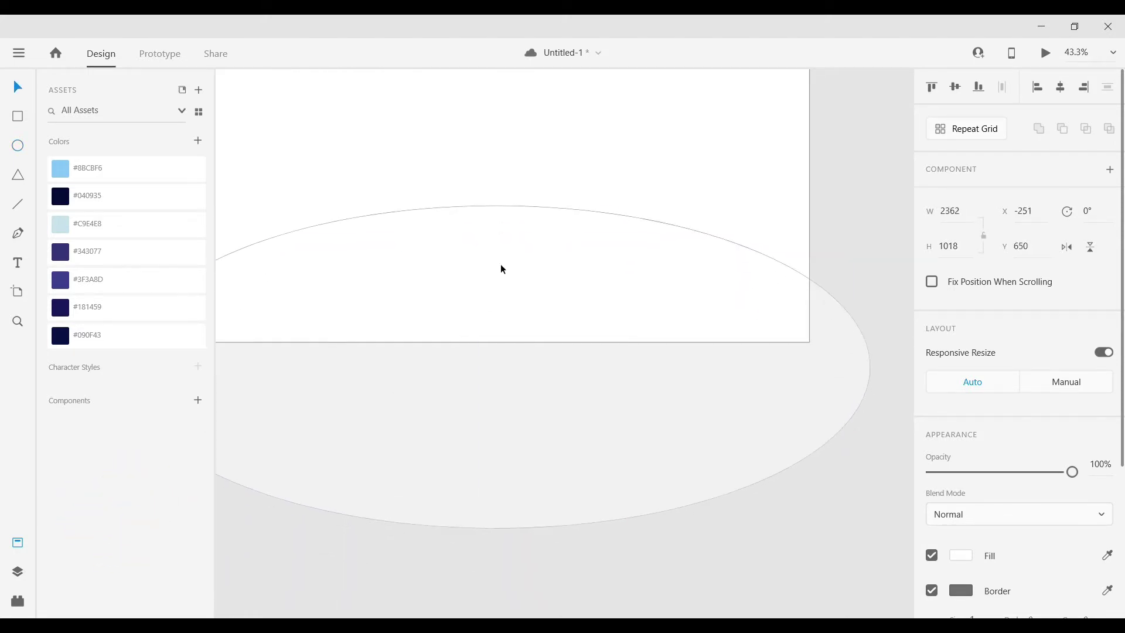
# Turn the ellipse's top anchor into a sharp corner and pull it up into a peak
pyautogui.doubleClick(468, 280)
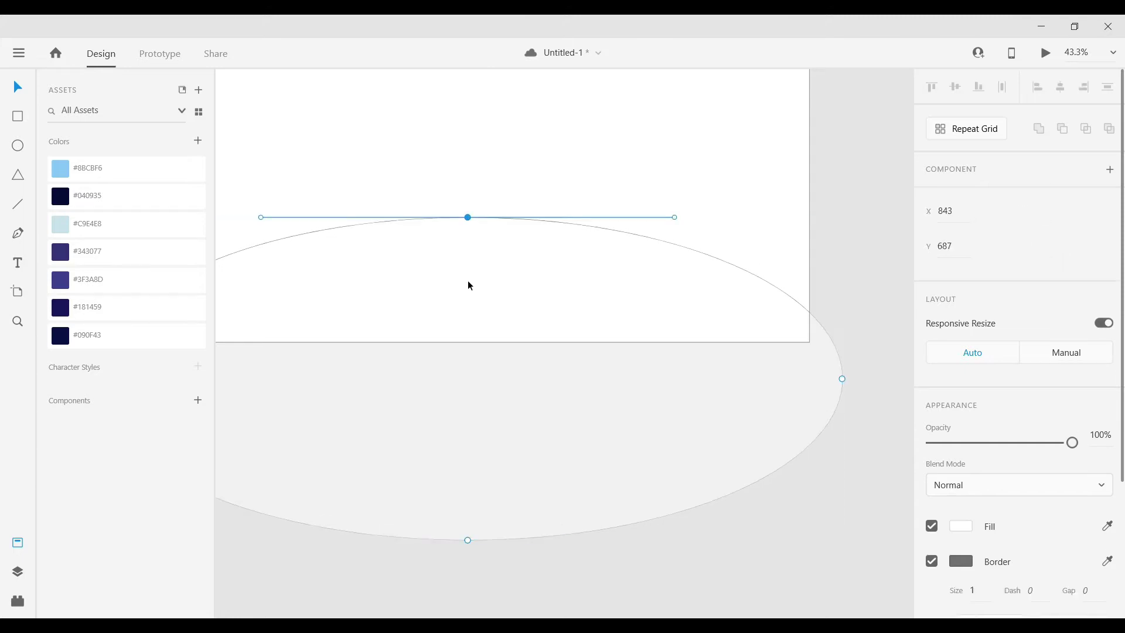
pyautogui.doubleClick(467, 217)
pyautogui.moveTo(467, 218); pyautogui.dragTo(467, 198)
pyautogui.click(480, 202)
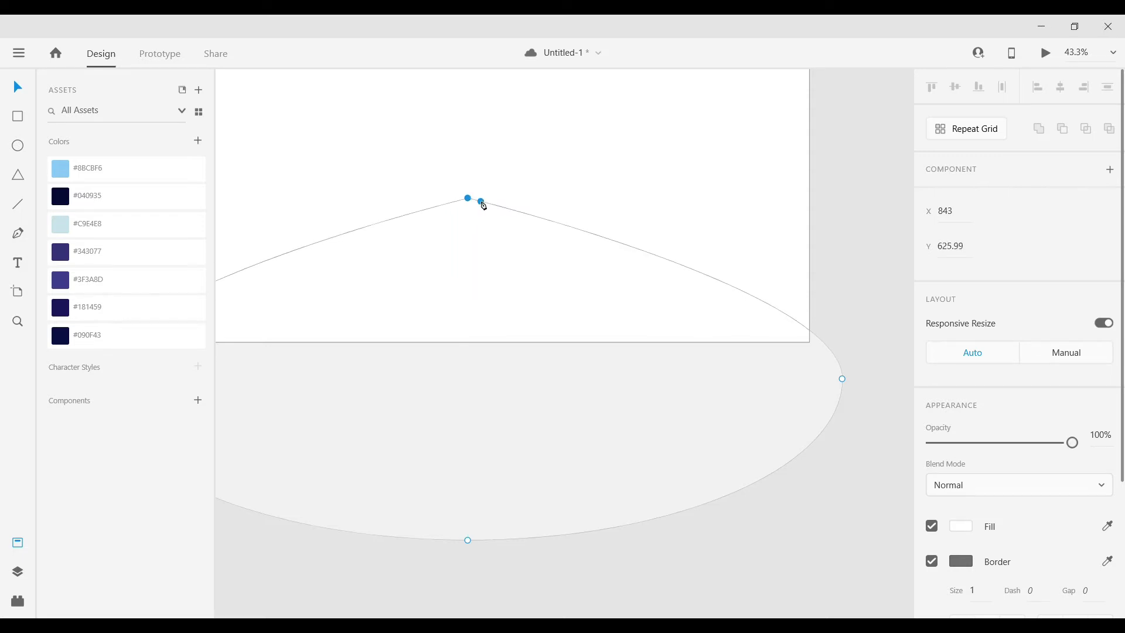
pyautogui.doubleClick(466, 199)
pyautogui.doubleClick(466, 198)
pyautogui.moveTo(467, 199); pyautogui.dragTo(468, 208)
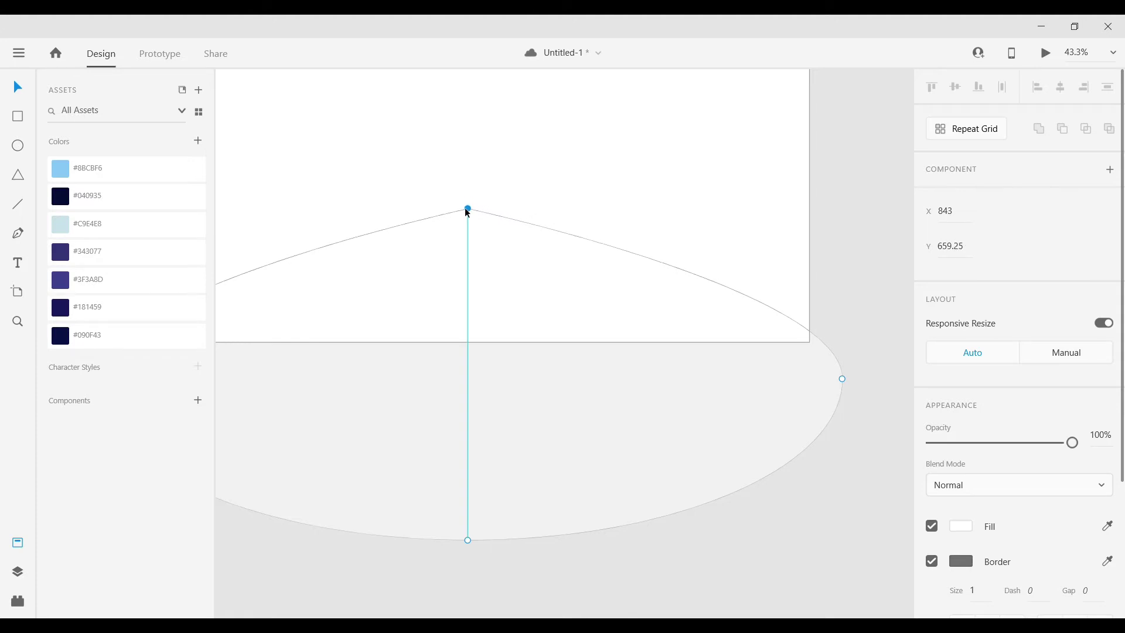
pyautogui.click(881, 255)
pyautogui.hscroll(-5, 849, 261)
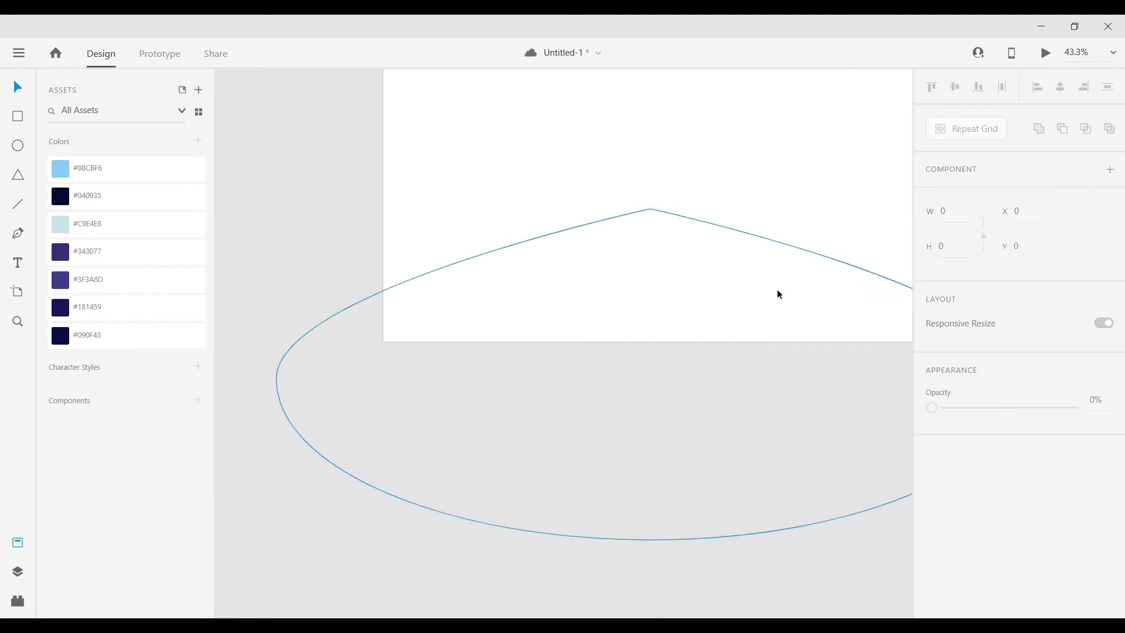
# Remove the hill's border and fill it with dark navy #090F43
pyautogui.click(693, 292)
pyautogui.scroll(-3, 995, 434)
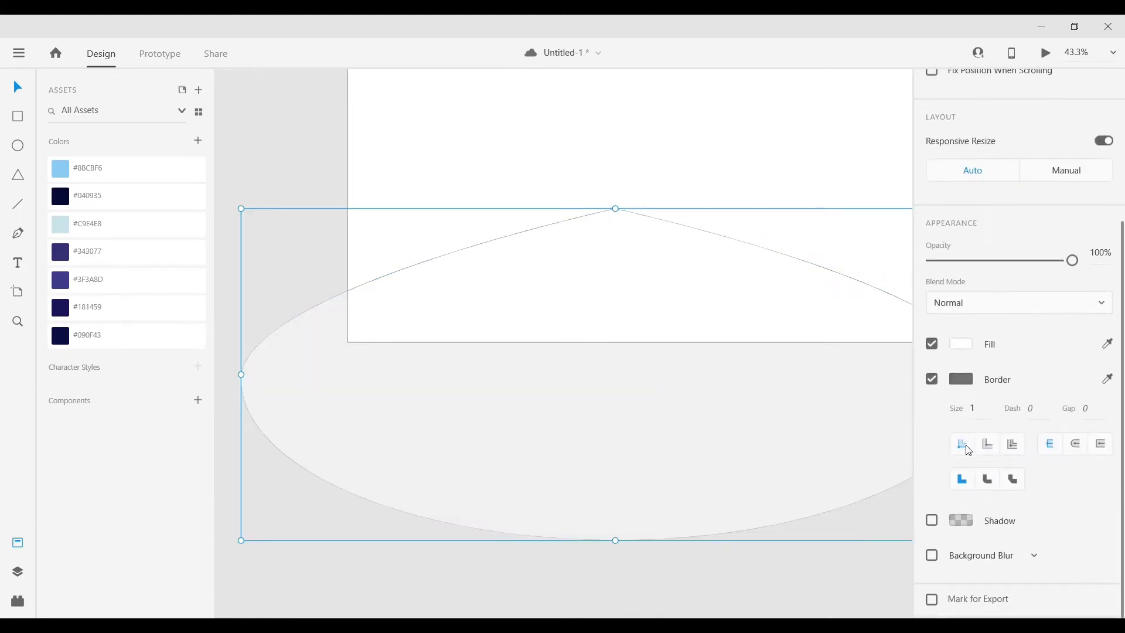
pyautogui.click(932, 380)
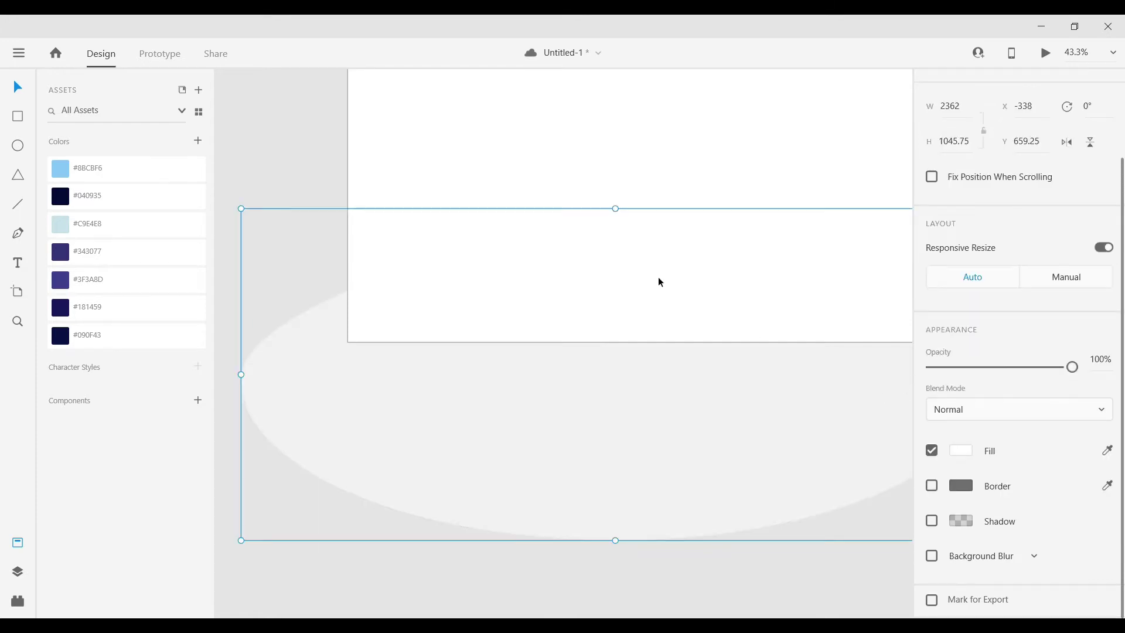
pyautogui.click(140, 337)
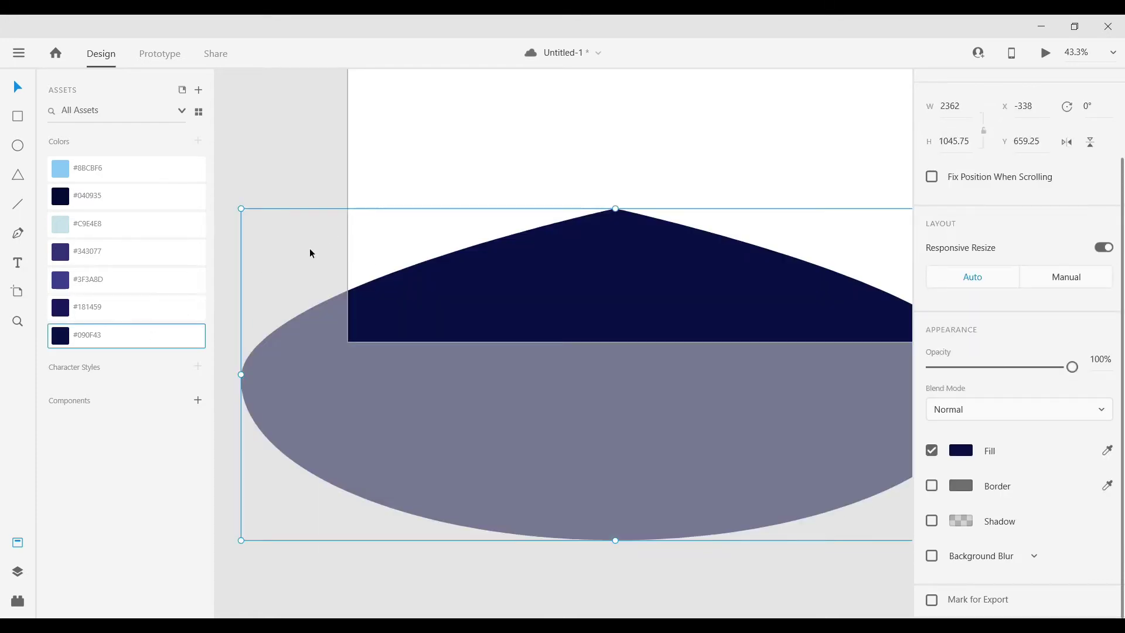
pyautogui.click(311, 254)
# Fill the Web 1920 – 2 artboard background with navy #181459
pyautogui.scroll(2, 586, 249)
pyautogui.scroll(2, 596, 247)
pyautogui.click(375, 134)
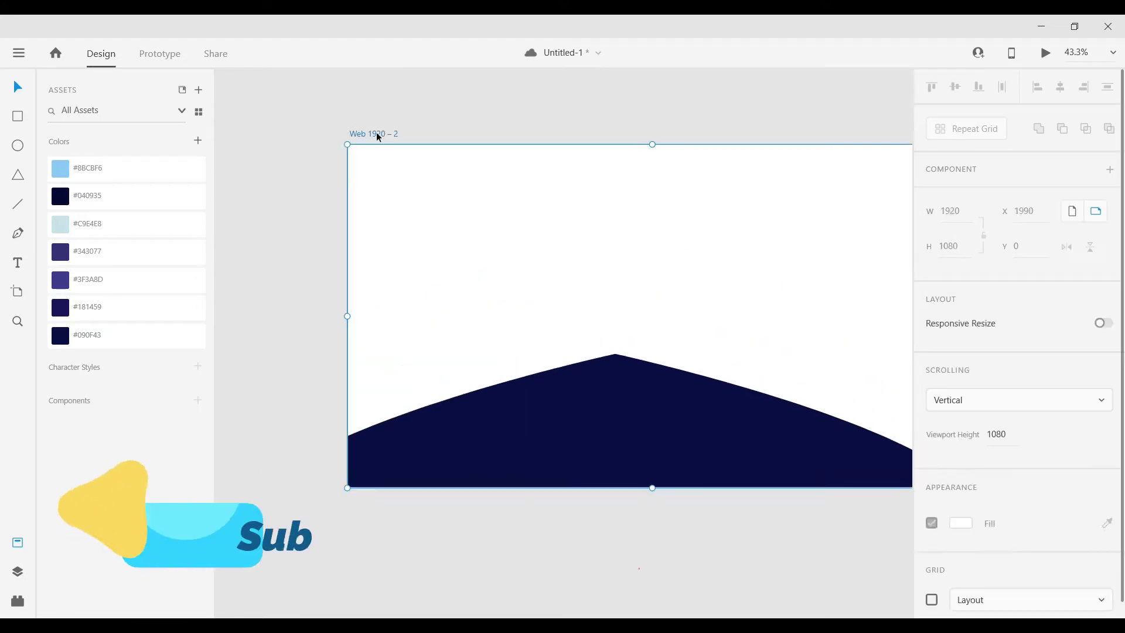
pyautogui.click(100, 314)
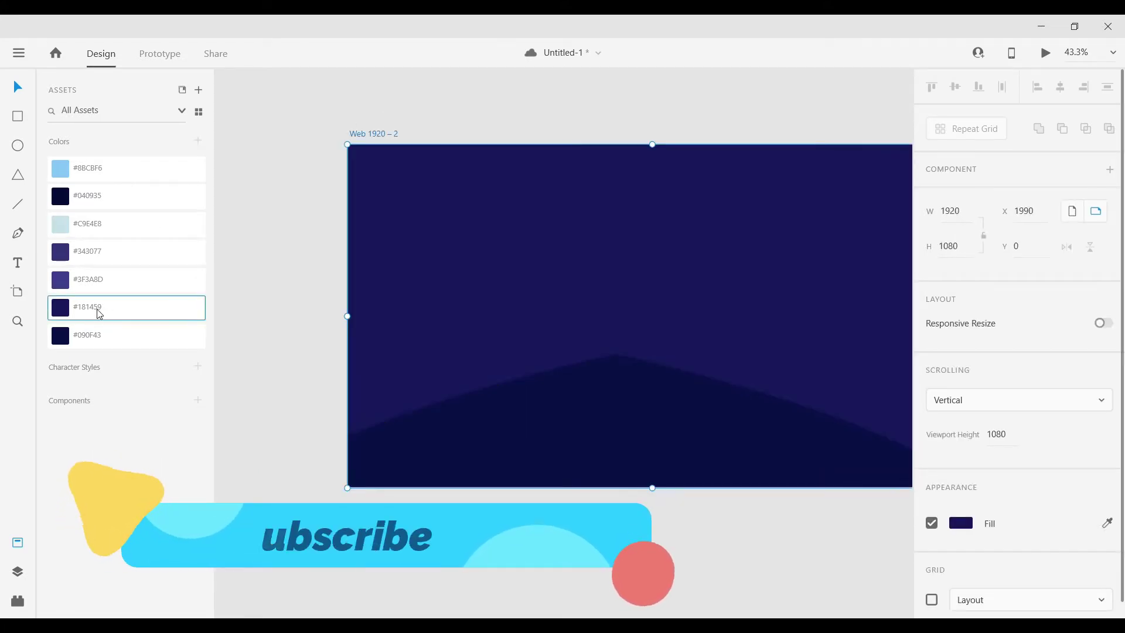
pyautogui.hscroll(3, 665, 435)
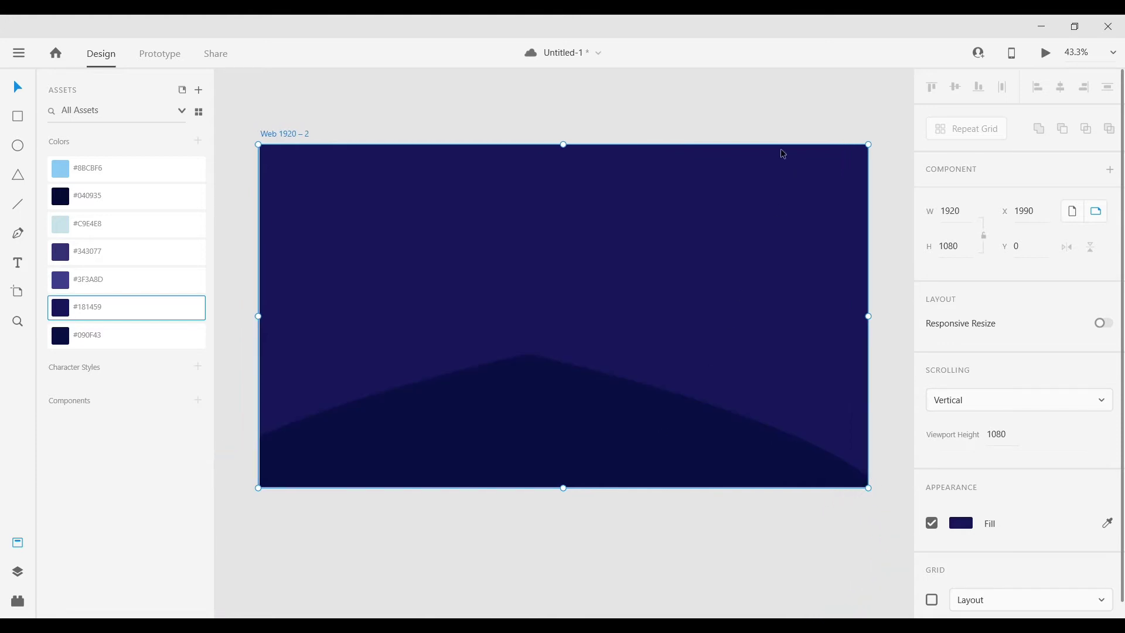
pyautogui.click(790, 87)
# Lower the hill shape's top slightly
pyautogui.click(585, 458)
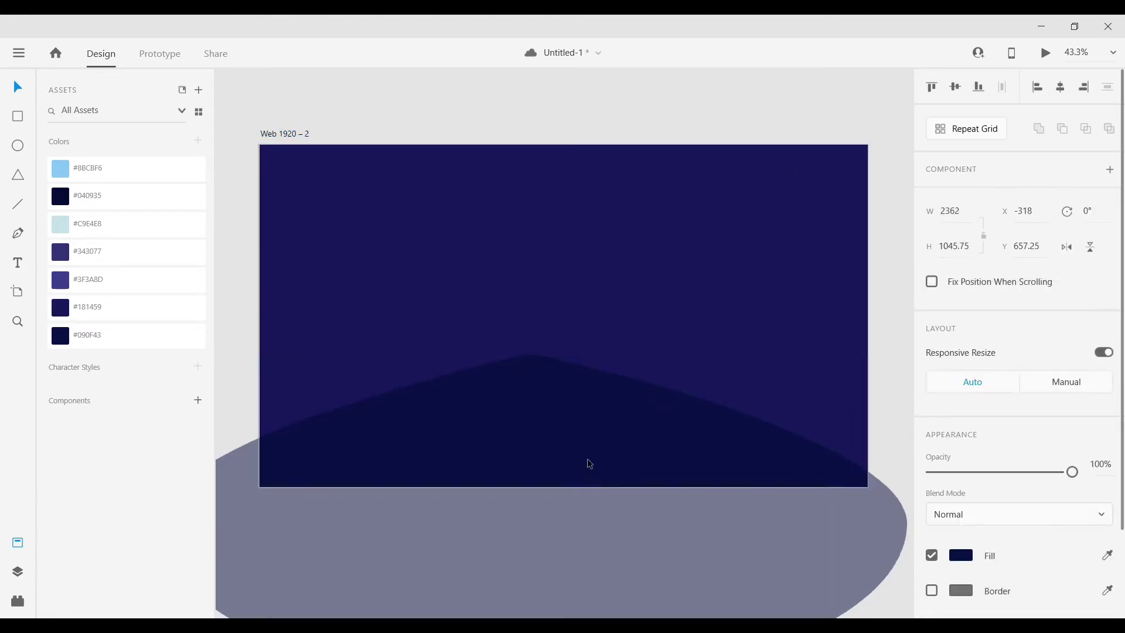
pyautogui.press('Delete')
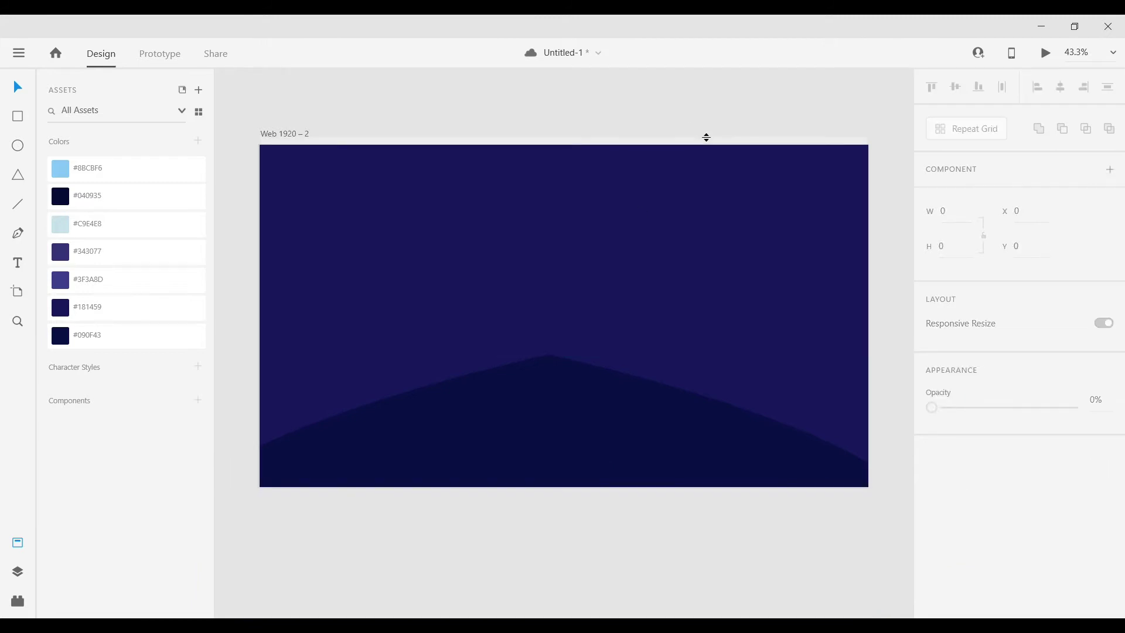
pyautogui.click(539, 379)
pyautogui.moveTo(547, 354); pyautogui.dragTo(547, 364)
pyautogui.click(672, 108)
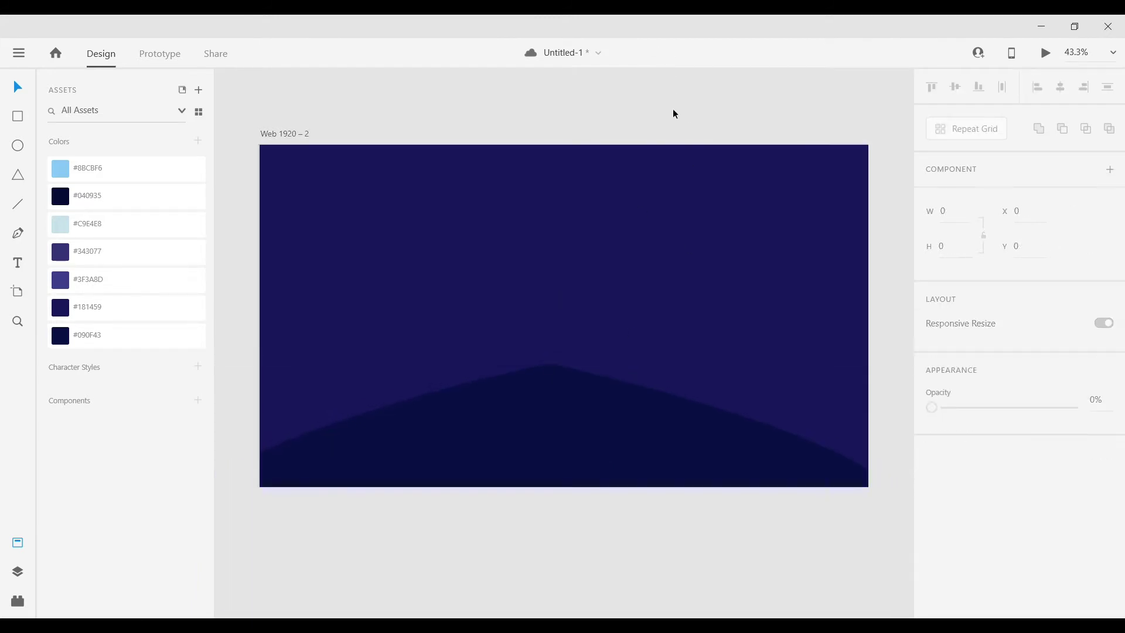
pyautogui.scroll(1, 572, 445)
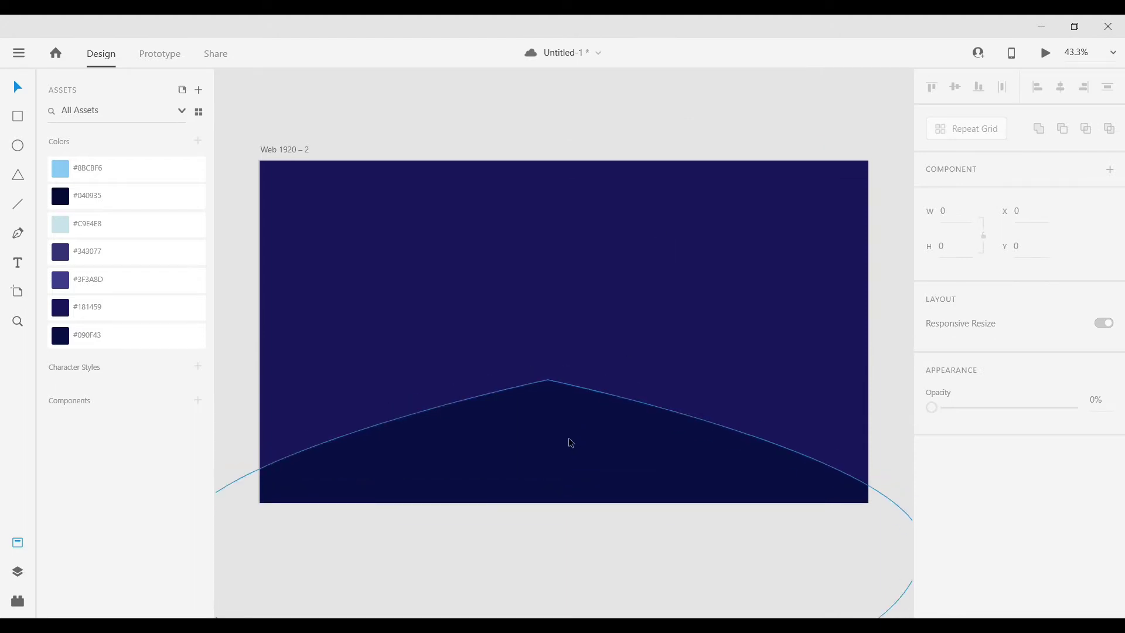
# Draw a cluster of overlapping borderless white circles above the hill
pyautogui.click(17, 145)
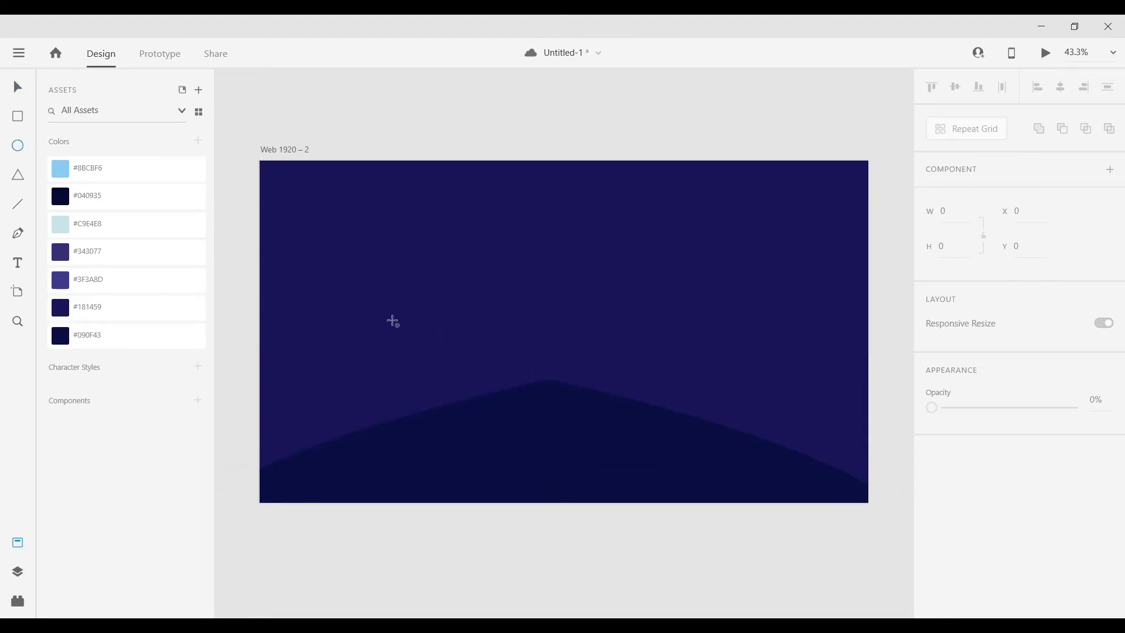
pyautogui.moveTo(346, 314); pyautogui.dragTo(411, 379)
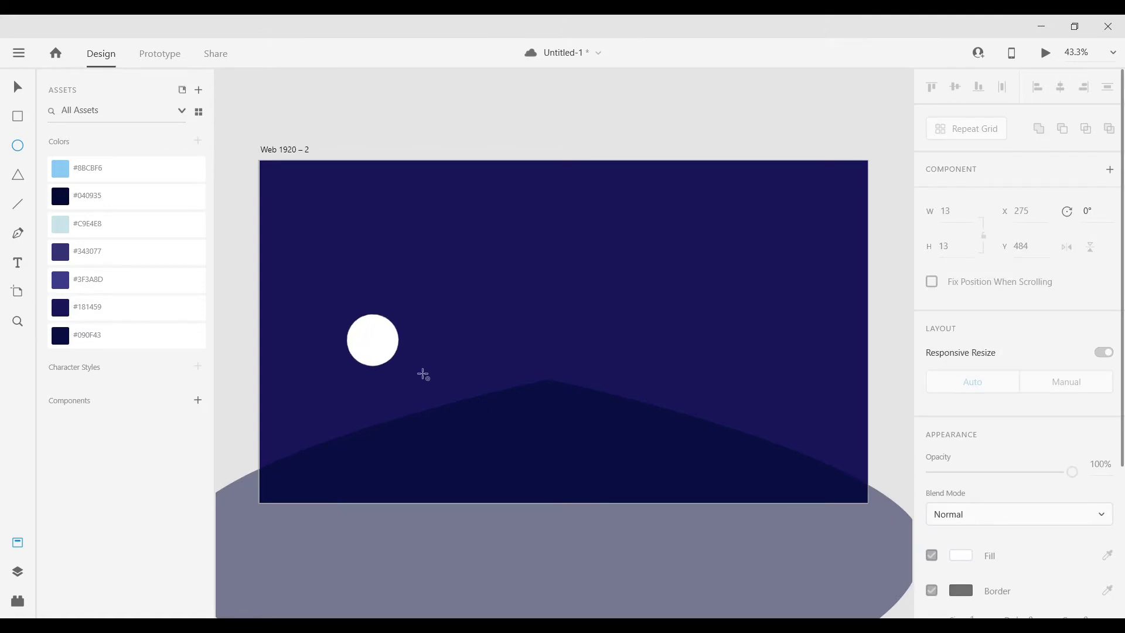
pyautogui.click(931, 590)
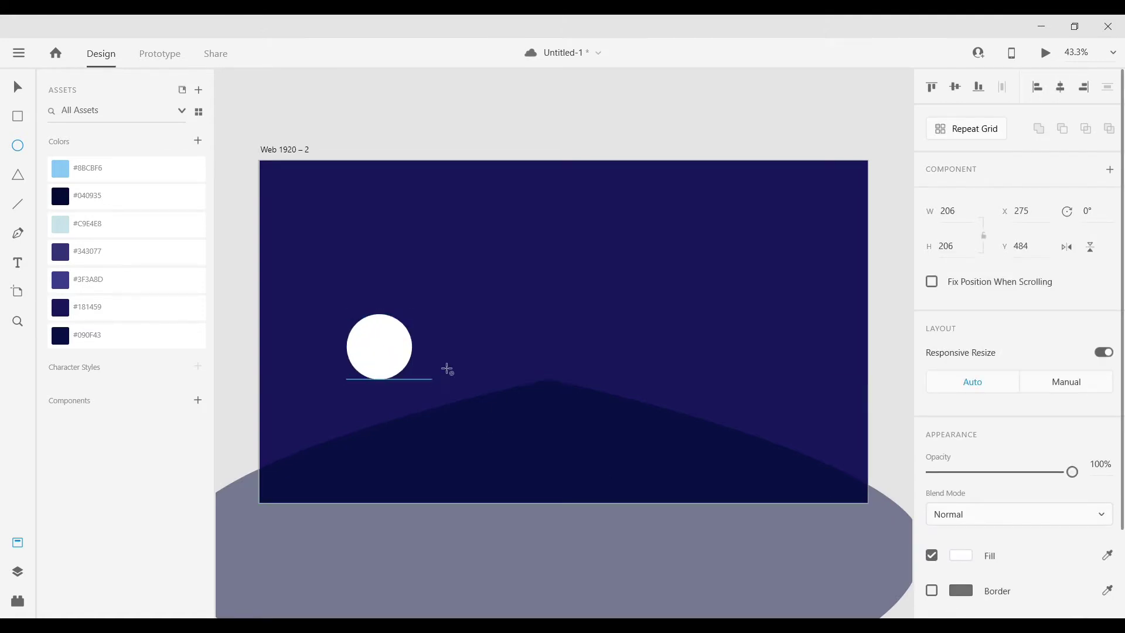
pyautogui.moveTo(393, 290); pyautogui.dragTo(495, 363)
pyautogui.moveTo(421, 259); pyautogui.dragTo(532, 367)
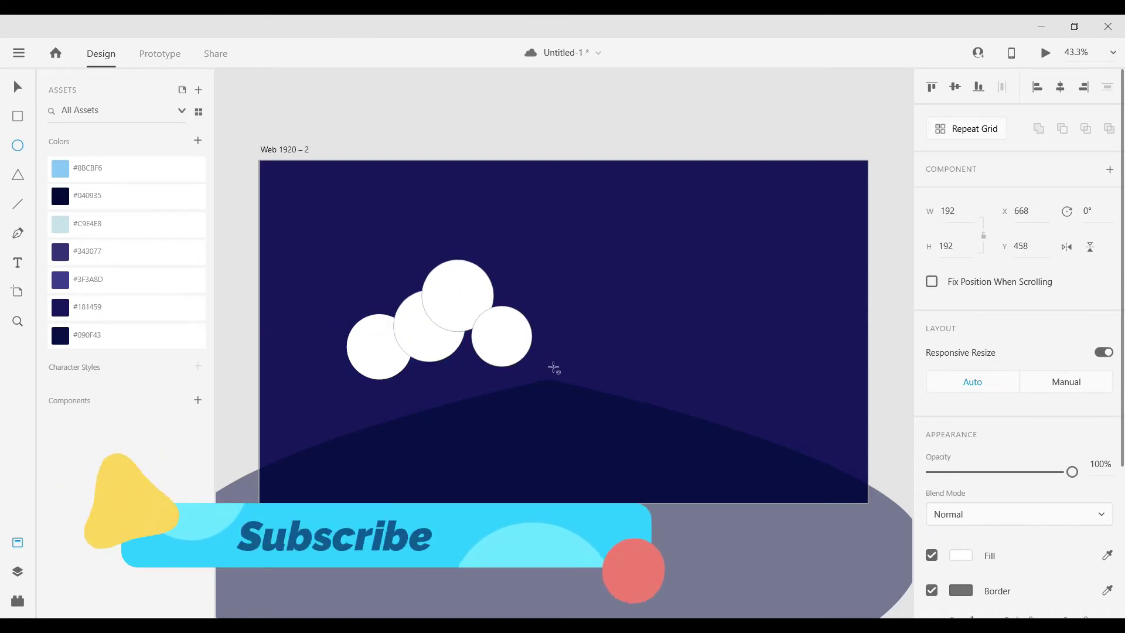
pyautogui.moveTo(494, 254); pyautogui.dragTo(531, 291)
pyautogui.moveTo(558, 332); pyautogui.dragTo(612, 373)
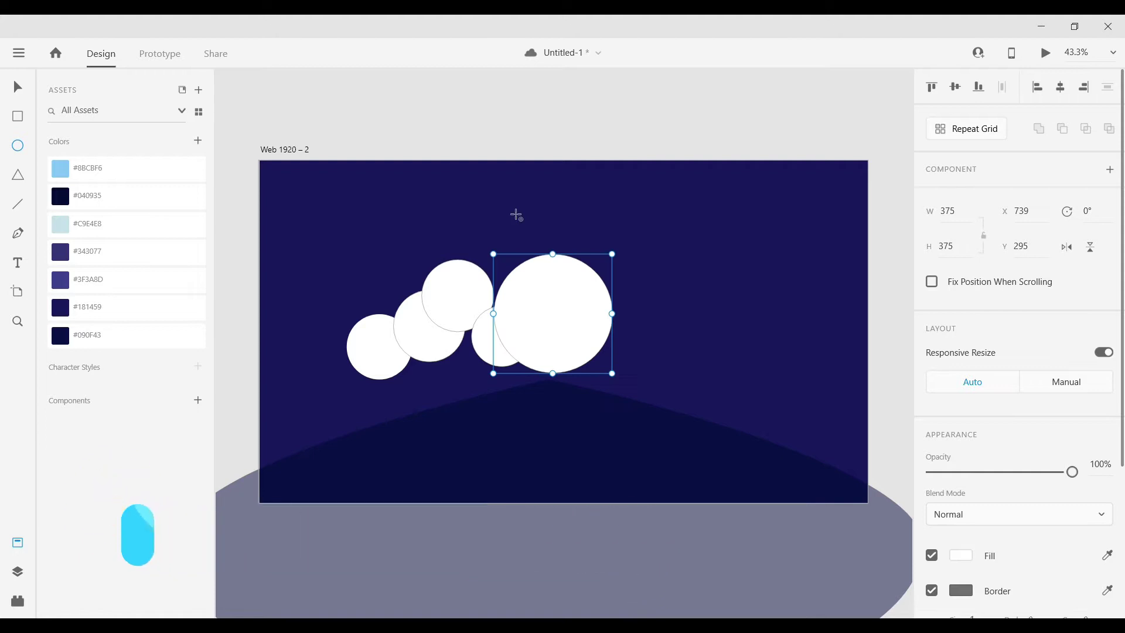
pyautogui.moveTo(508, 200); pyautogui.dragTo(601, 300)
pyautogui.moveTo(587, 248); pyautogui.dragTo(682, 340)
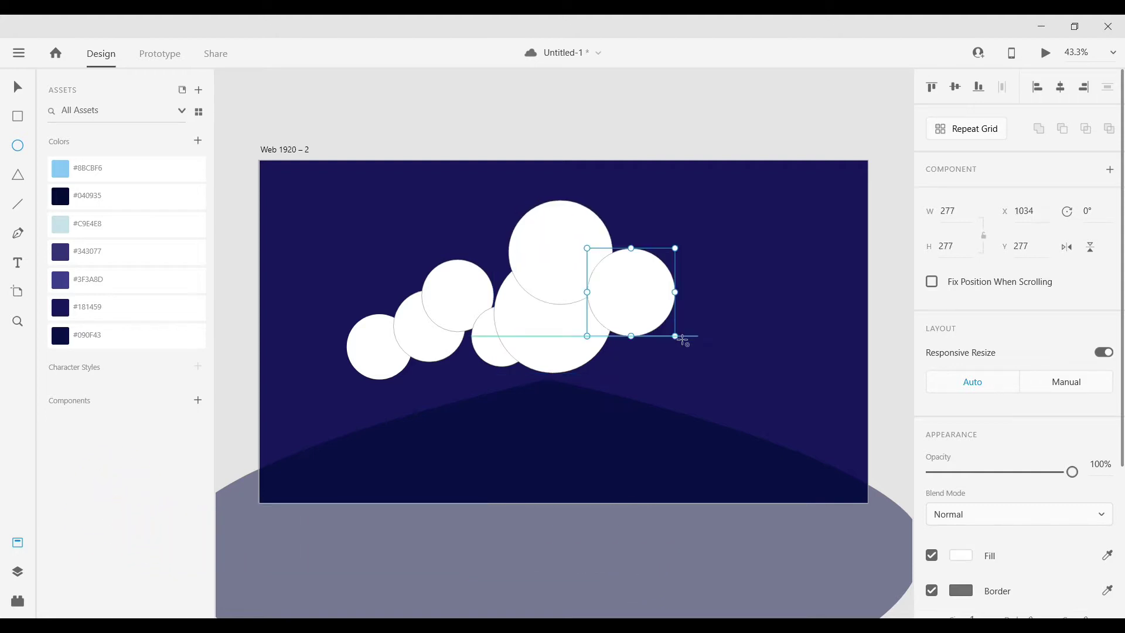
pyautogui.moveTo(583, 331); pyautogui.dragTo(662, 411)
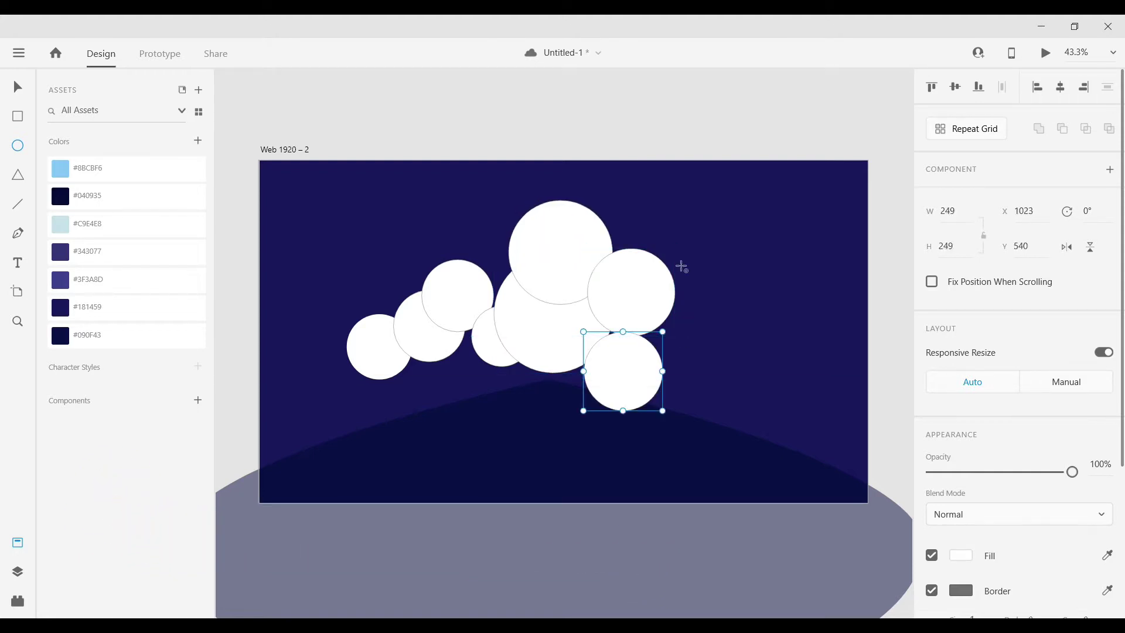
pyautogui.moveTo(681, 266); pyautogui.dragTo(788, 374)
# Nudge the last circle into the cluster, add one more and three small scattered circles
pyautogui.press('v')
pyautogui.moveTo(750, 318)
pyautogui.mouseDown()
pyautogui.moveTo(709, 305)
pyautogui.moveTo(740, 281)
pyautogui.mouseUp()
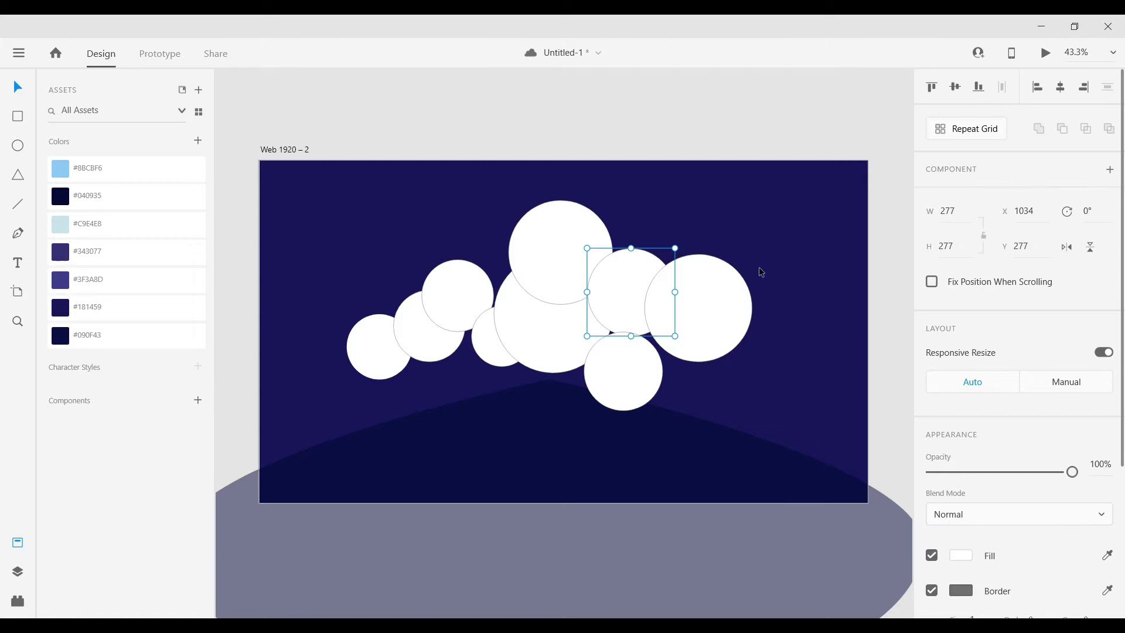
pyautogui.press('Escape')
pyautogui.press('e')
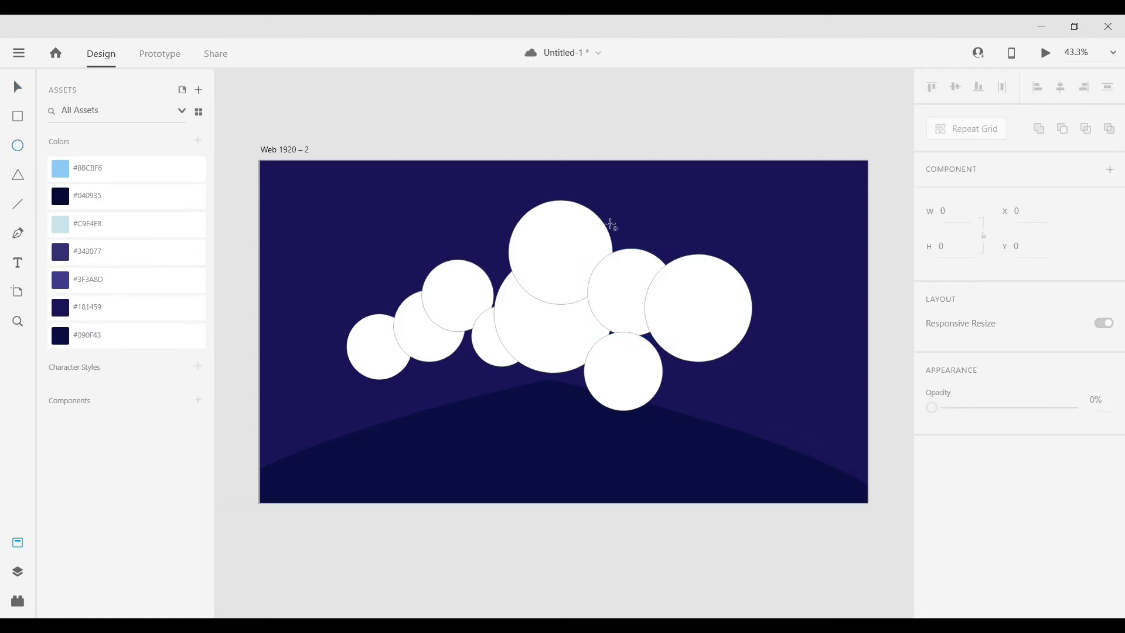
pyautogui.moveTo(636, 213); pyautogui.dragTo(713, 290)
pyautogui.moveTo(375, 397); pyautogui.dragTo(399, 421)
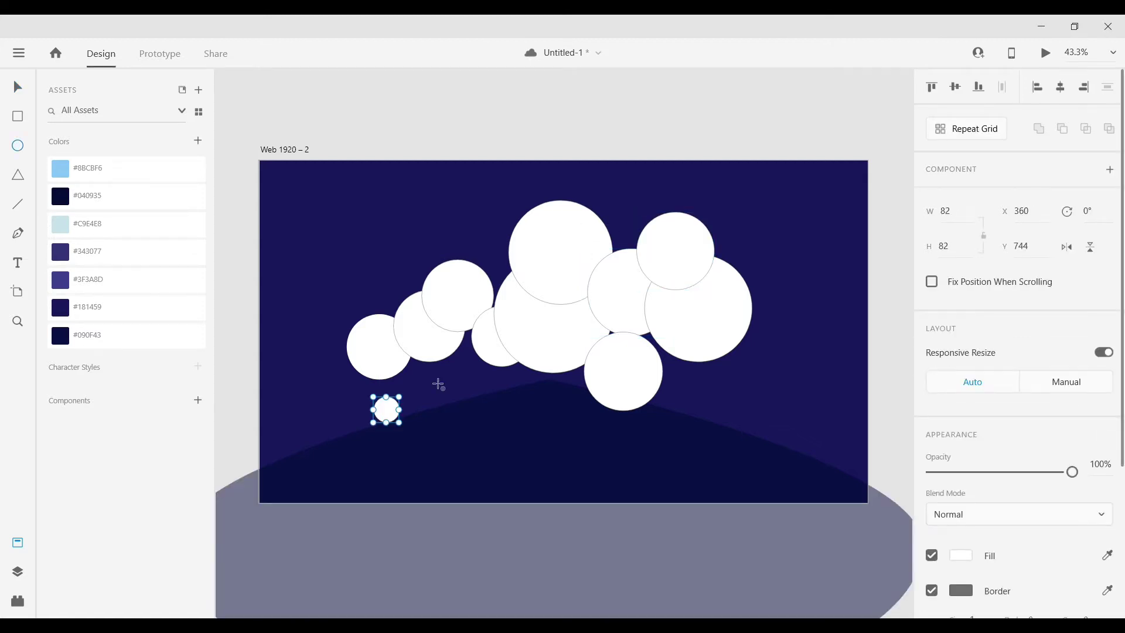
pyautogui.moveTo(438, 384); pyautogui.dragTo(471, 417)
pyautogui.moveTo(332, 249); pyautogui.dragTo(362, 281)
pyautogui.hotkey('ctrl', 'y')
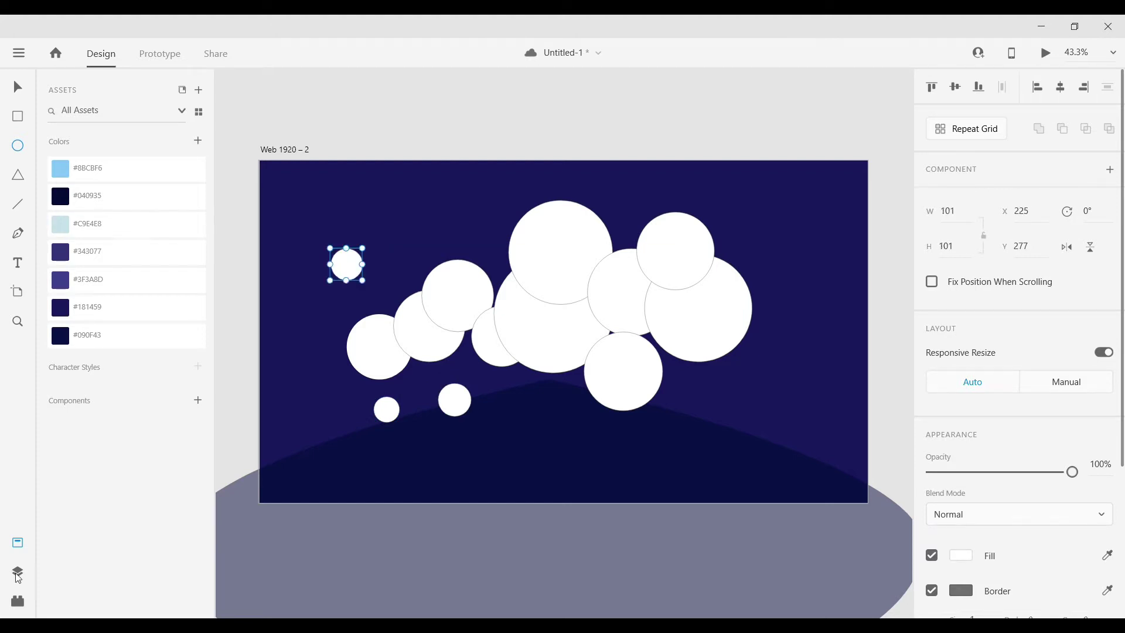
# Remove the borders from all thirteen circles and merge them into one cloud with Add
pyautogui.keyDown('shift'); pyautogui.click(70, 426); pyautogui.keyUp('shift')
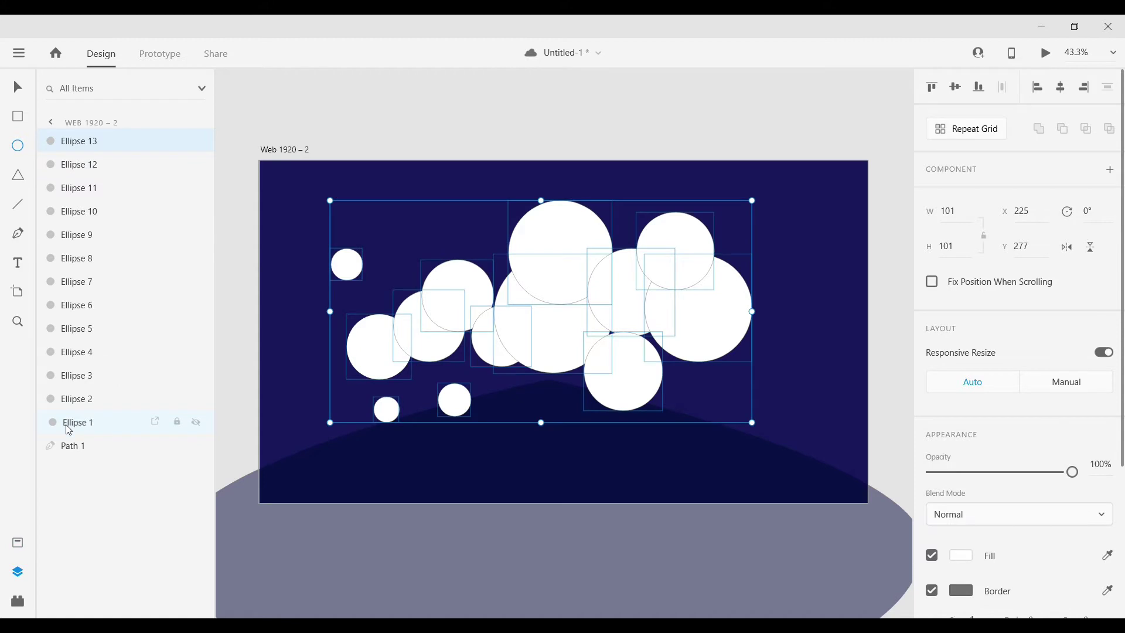
pyautogui.scroll(-3, 996, 469)
pyautogui.click(932, 425)
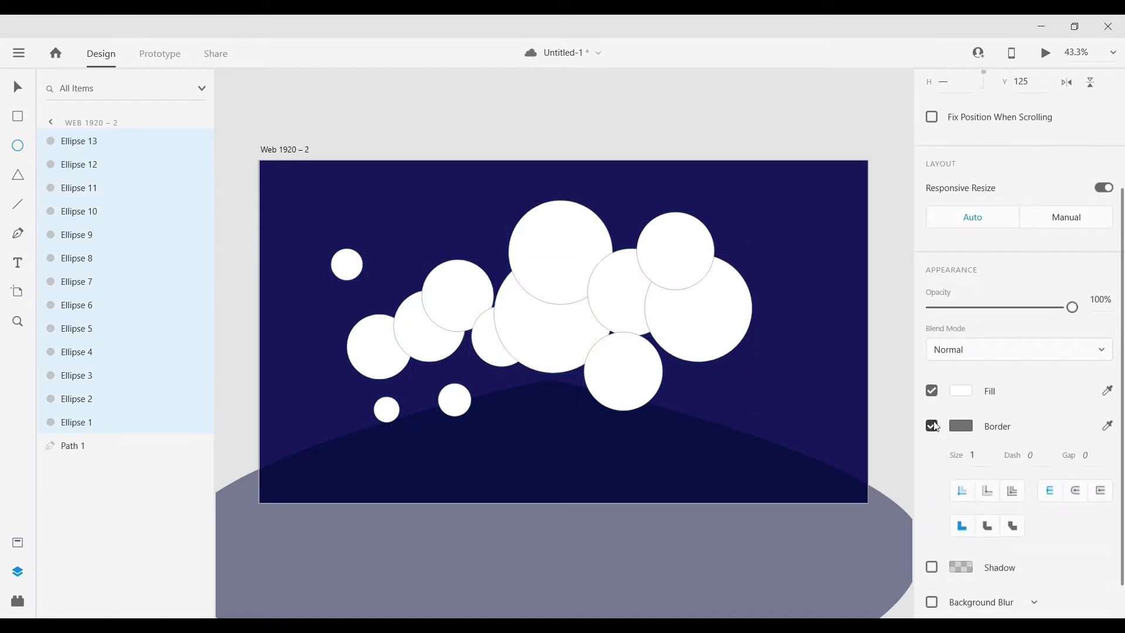
pyautogui.click(933, 426)
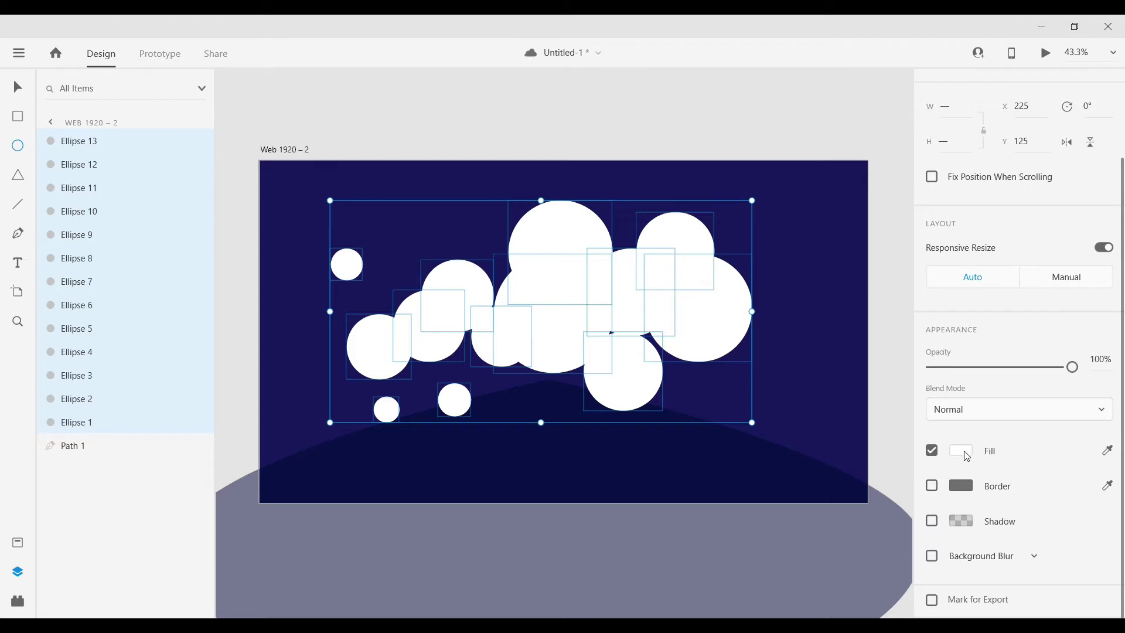
pyautogui.scroll(3, 1026, 270)
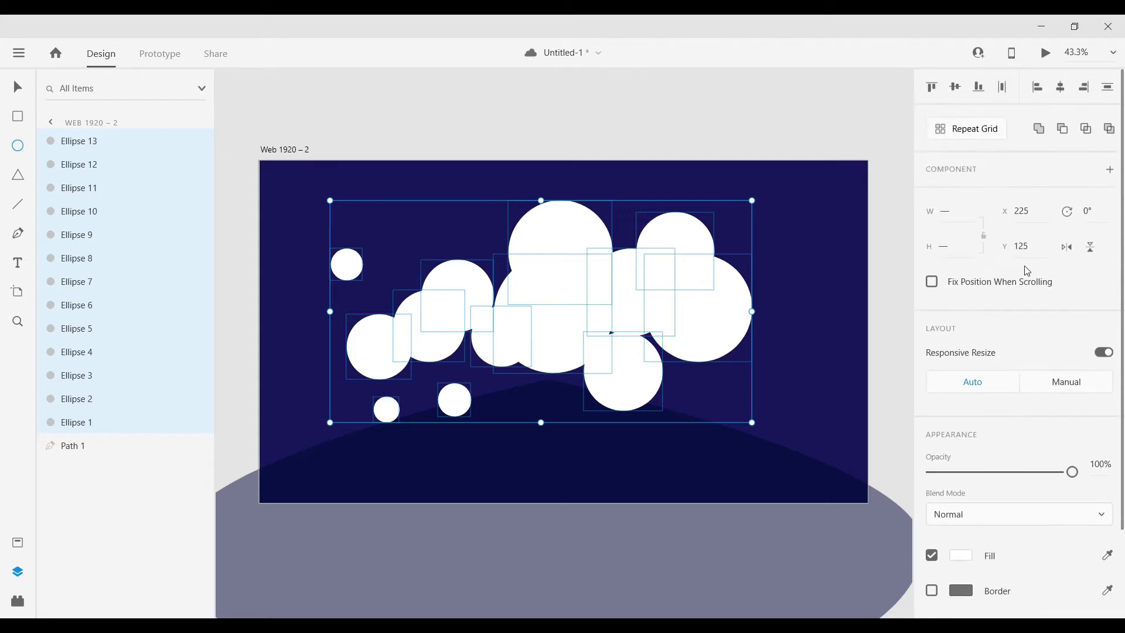
pyautogui.click(1040, 130)
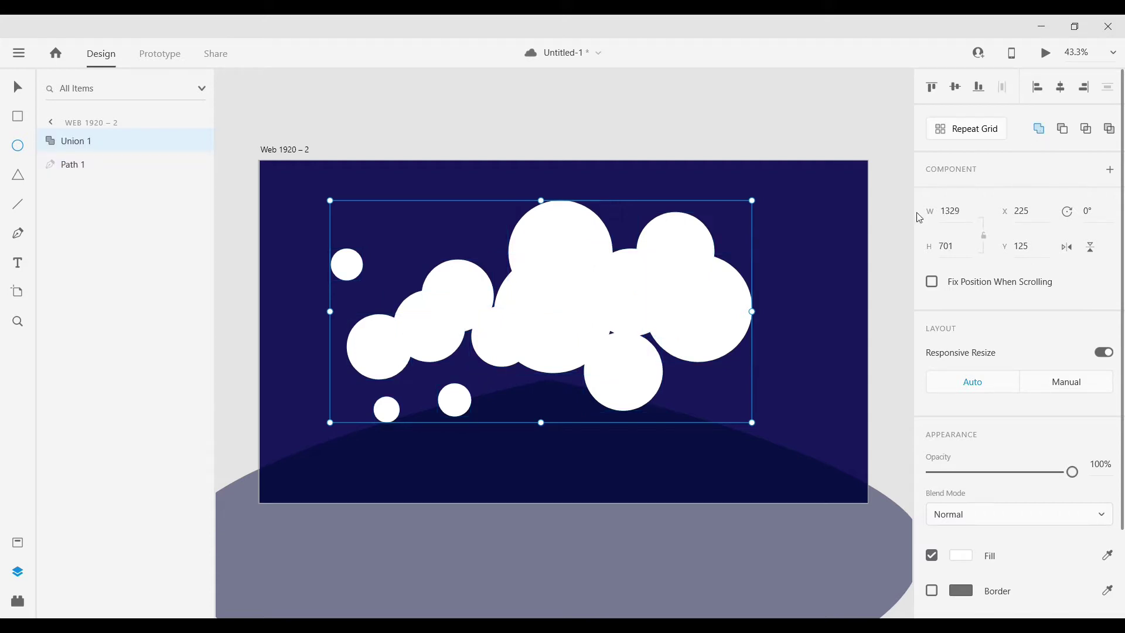
# Fill the merged cloud with purple #343077, shrink it and shift it lower left
pyautogui.click(17, 543)
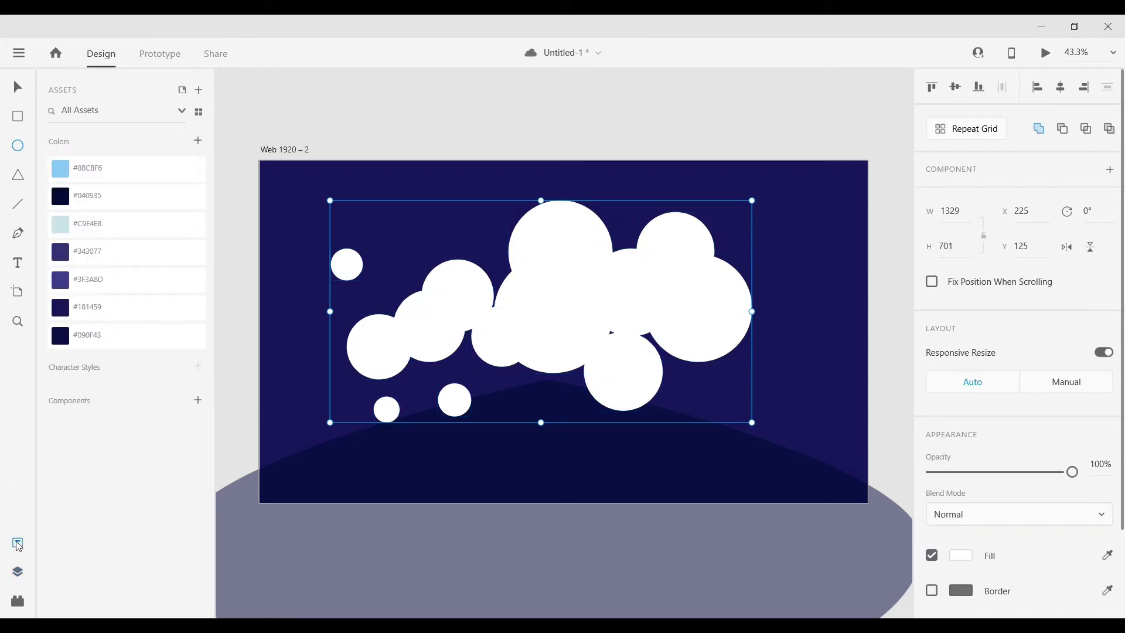
pyautogui.click(100, 252)
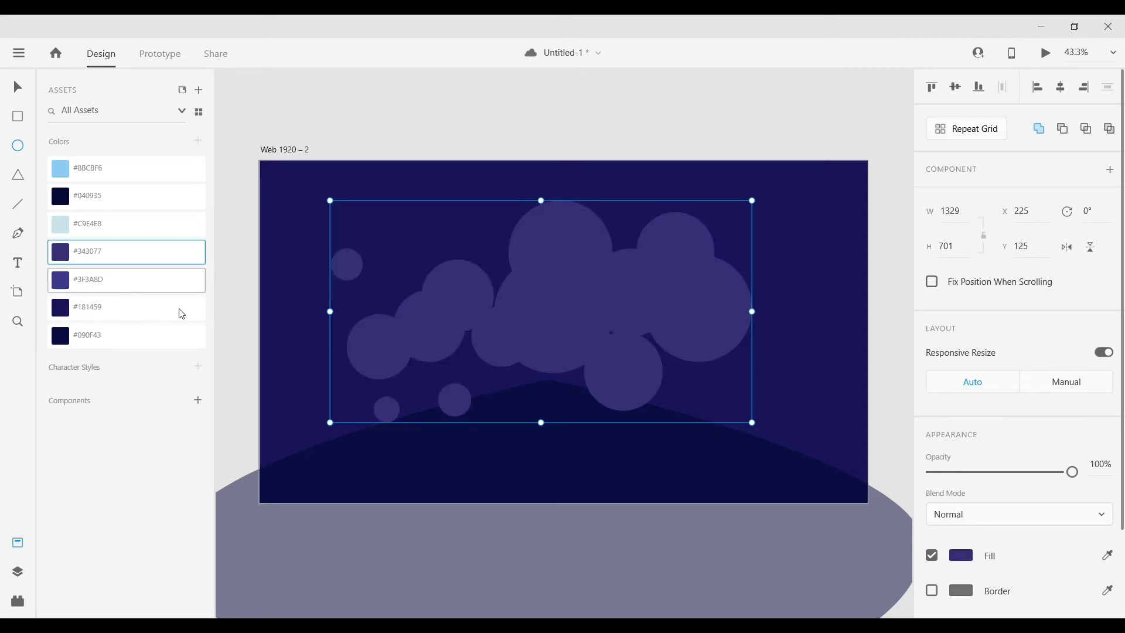
pyautogui.moveTo(330, 422); pyautogui.dragTo(412, 379)
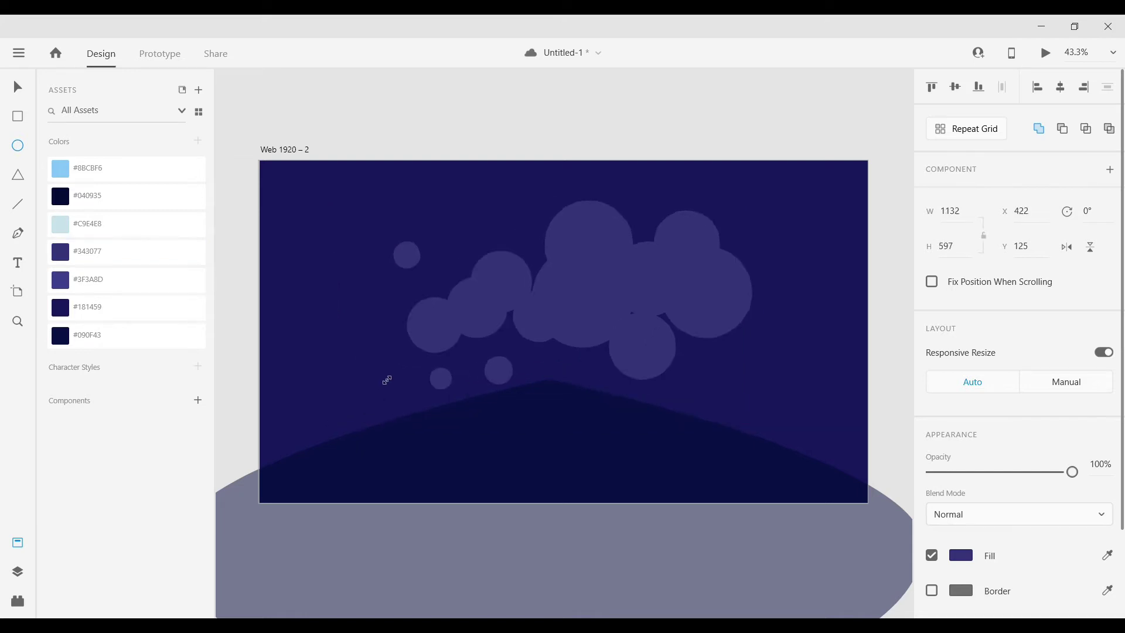
pyautogui.moveTo(653, 269); pyautogui.dragTo(543, 312)
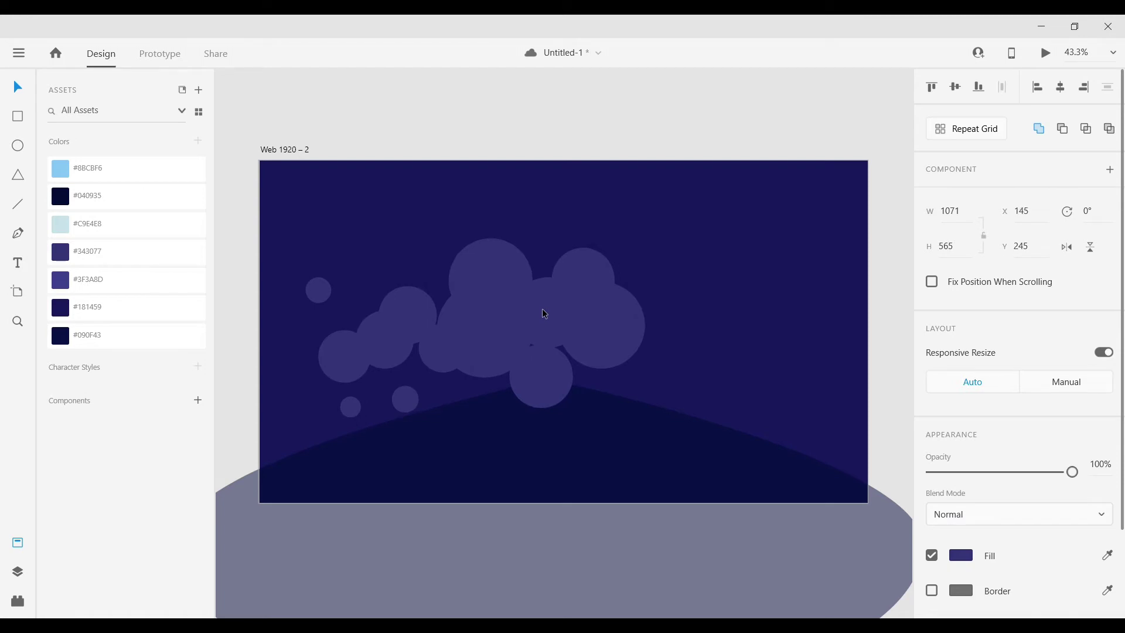
# Move the cloud layer Union 1 below Path 1 and lower its opacity to 53%
pyautogui.click(17, 570)
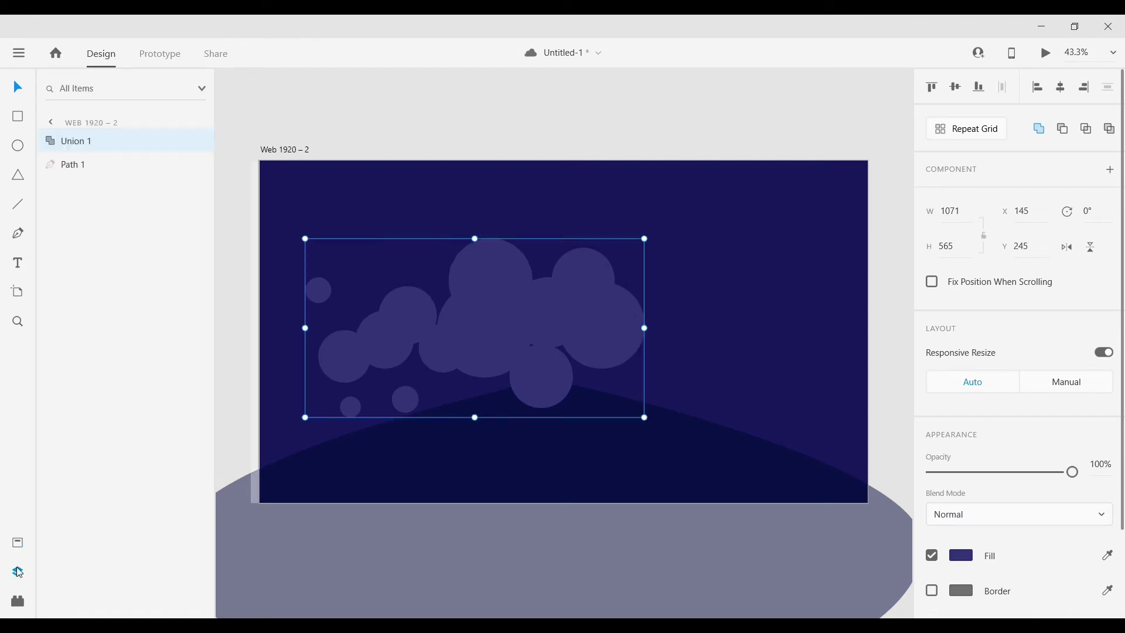
pyautogui.moveTo(89, 141); pyautogui.dragTo(88, 188)
pyautogui.moveTo(526, 318); pyautogui.dragTo(554, 312)
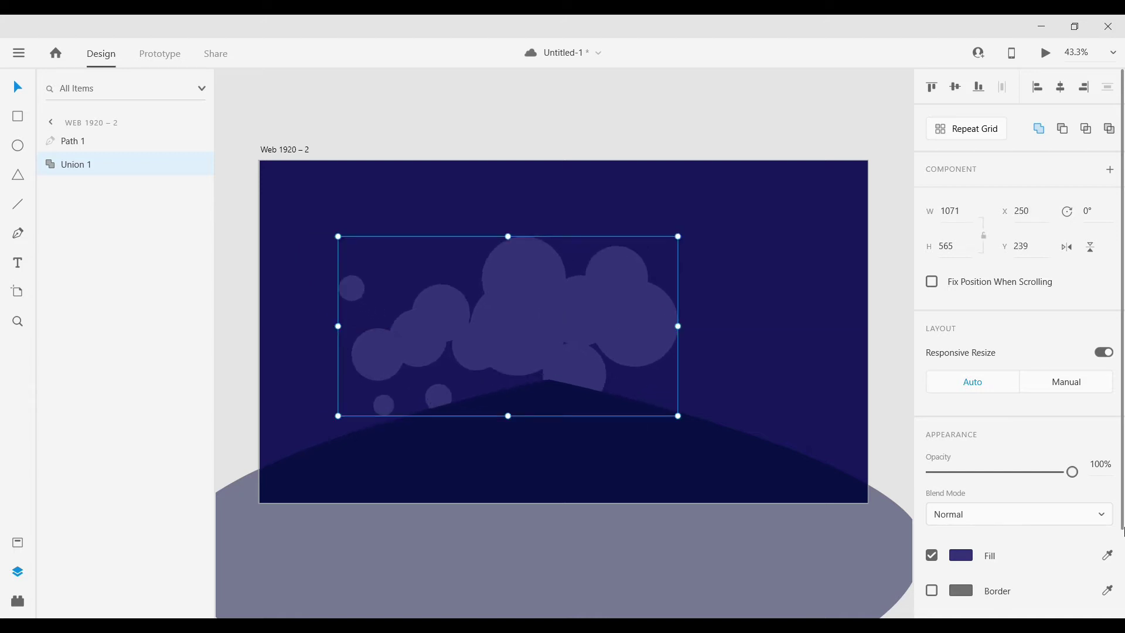
pyautogui.moveTo(1072, 472); pyautogui.dragTo(1006, 493)
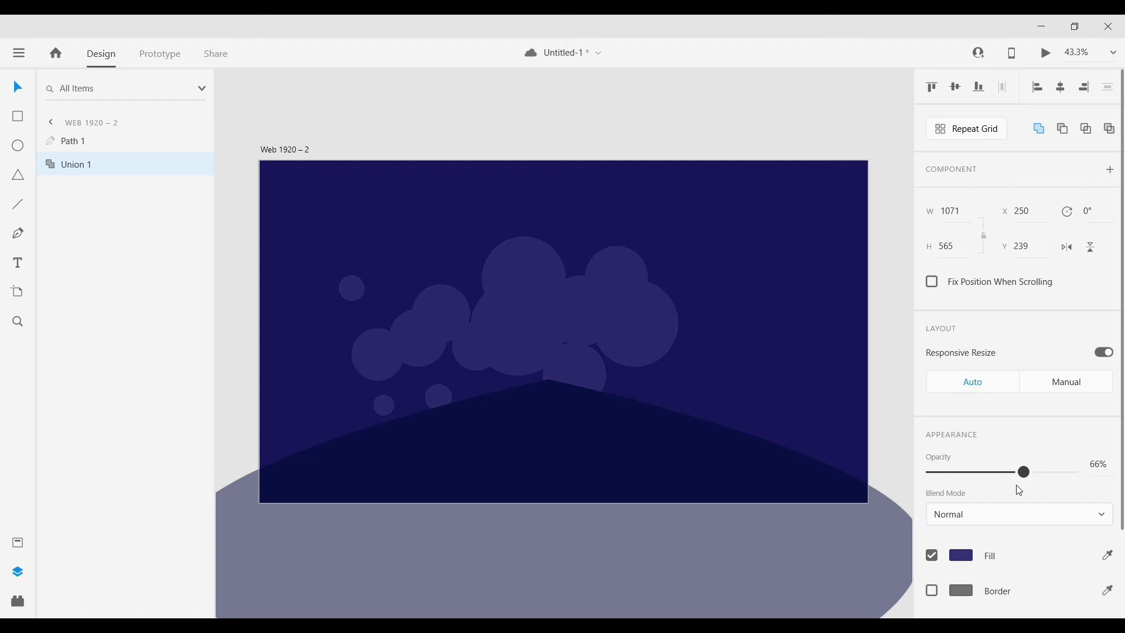
# Add cloud copies to the right and left, fading each copy further
pyautogui.moveTo(547, 308)
pyautogui.mouseDown()
pyautogui.moveTo(793, 365)
pyautogui.moveTo(705, 355)
pyautogui.mouseUp()
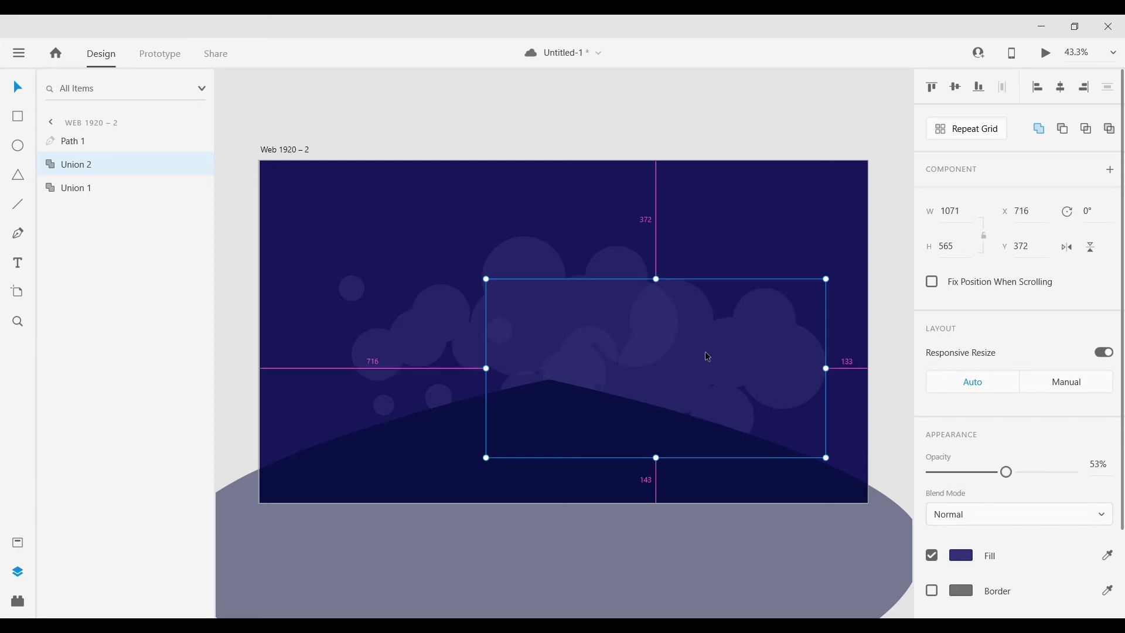
pyautogui.moveTo(707, 356)
pyautogui.mouseDown()
pyautogui.moveTo(368, 352)
pyautogui.moveTo(441, 362)
pyautogui.mouseUp()
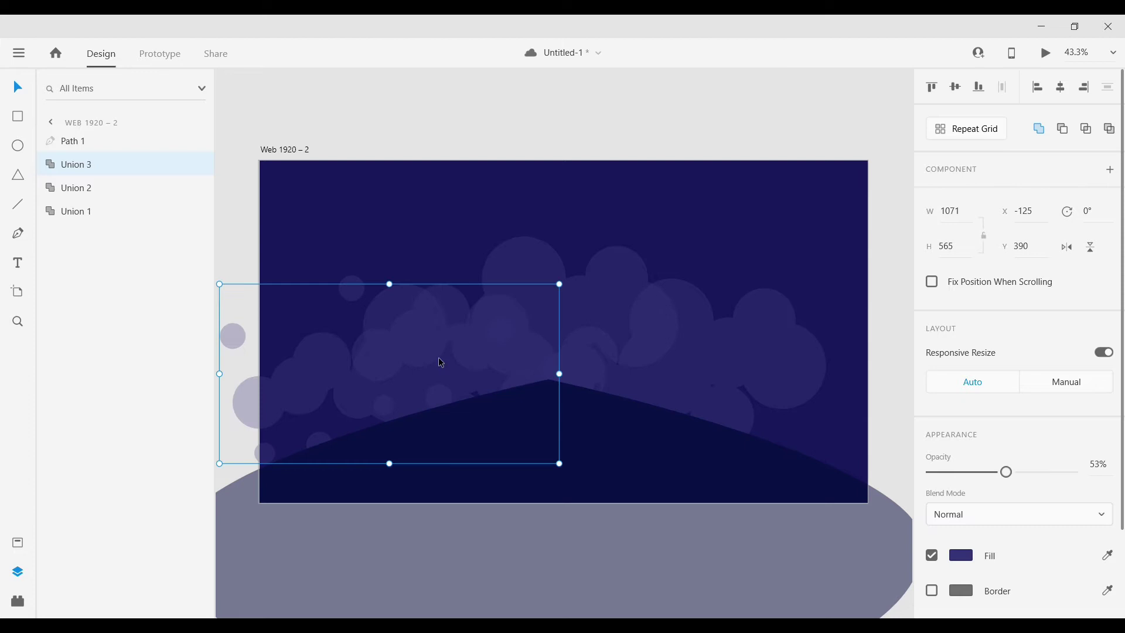
pyautogui.moveTo(1006, 472); pyautogui.dragTo(957, 481)
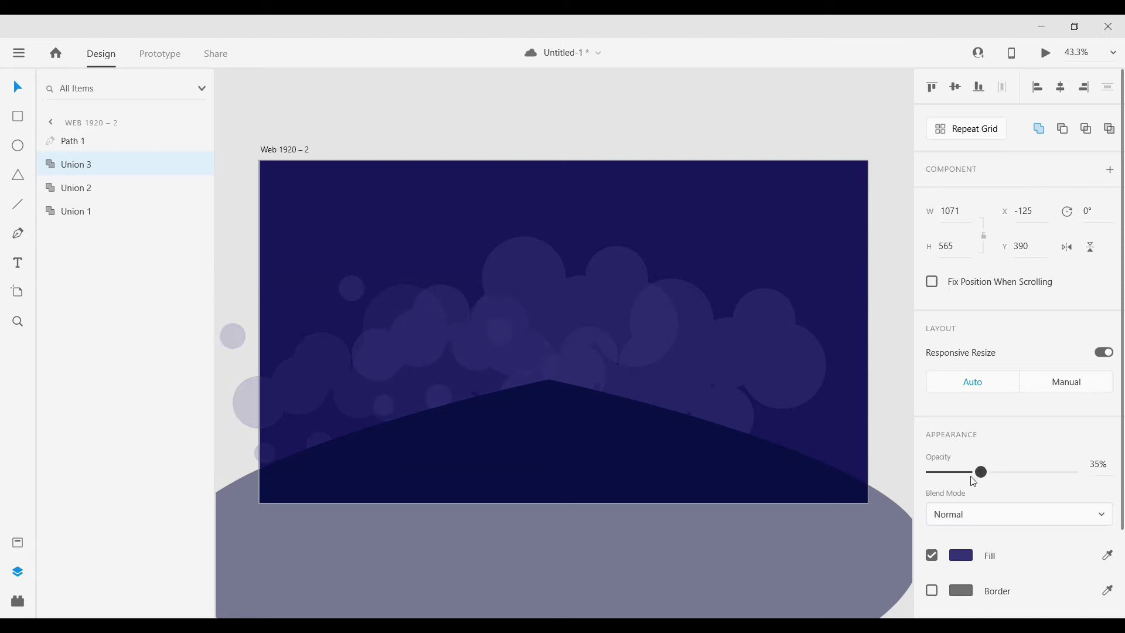
pyautogui.click(797, 361)
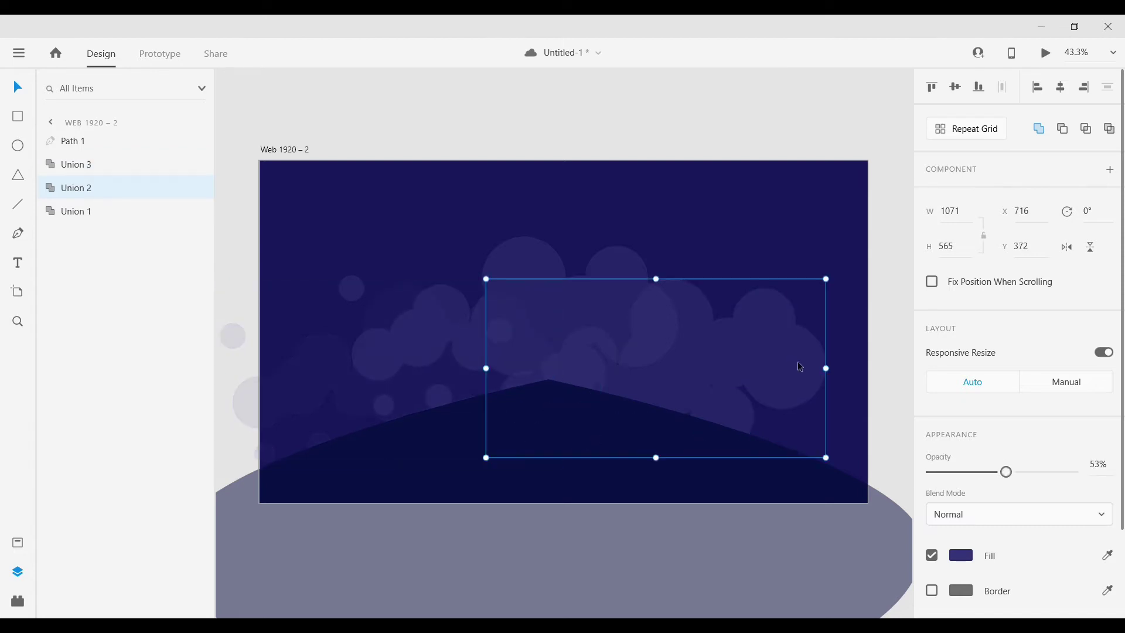
pyautogui.moveTo(1007, 472); pyautogui.dragTo(944, 485)
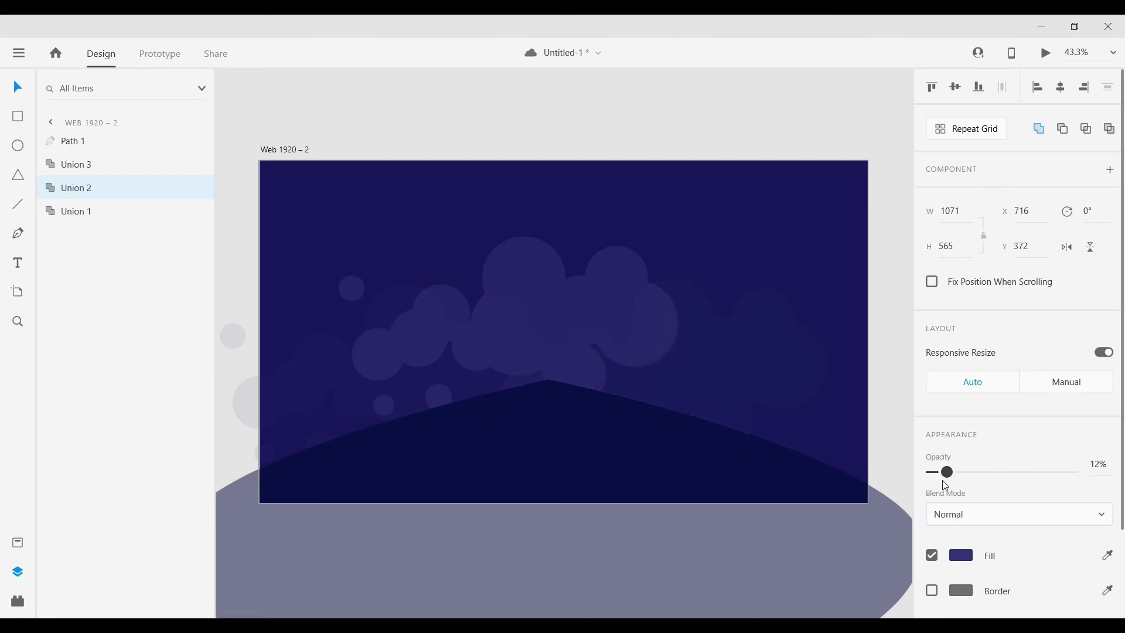
# Adjust cloud positions and add another cloud copy faded to 12% opacity
pyautogui.moveTo(589, 290); pyautogui.dragTo(592, 307)
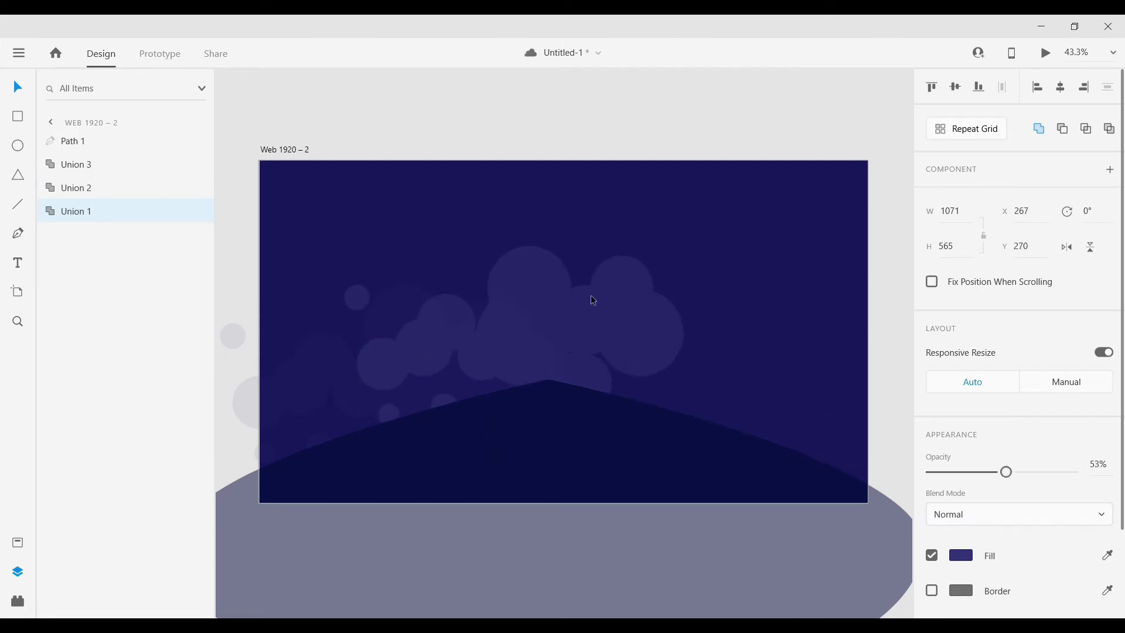
pyautogui.click(773, 273)
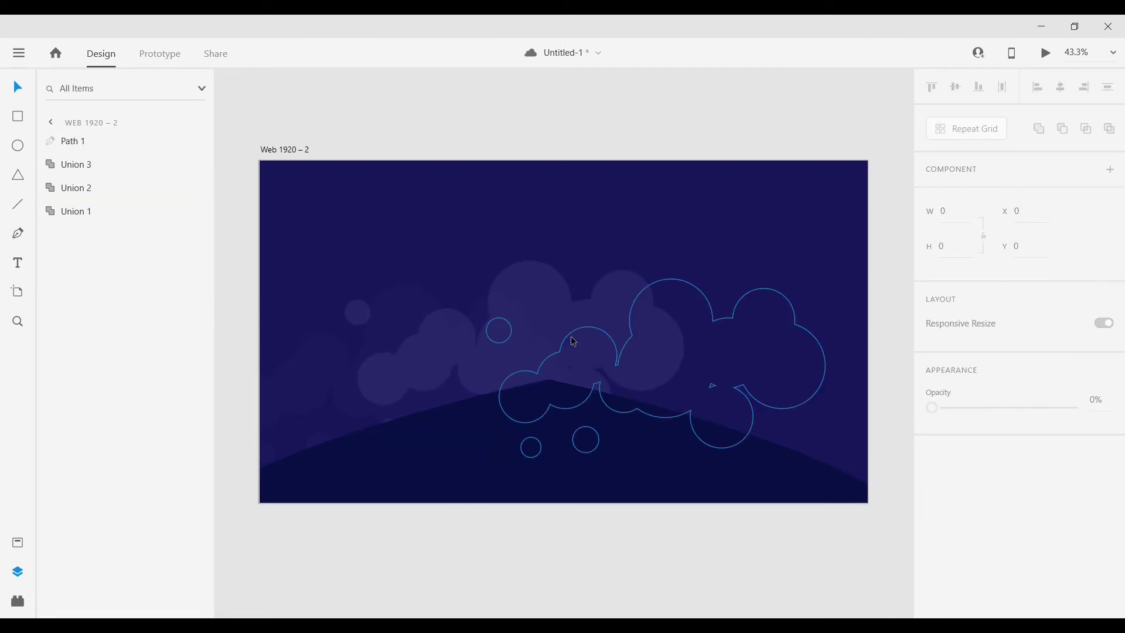
pyautogui.click(649, 344)
pyautogui.moveTo(939, 471)
pyautogui.mouseDown()
pyautogui.moveTo(958, 471)
pyautogui.moveTo(938, 471)
pyautogui.mouseUp()
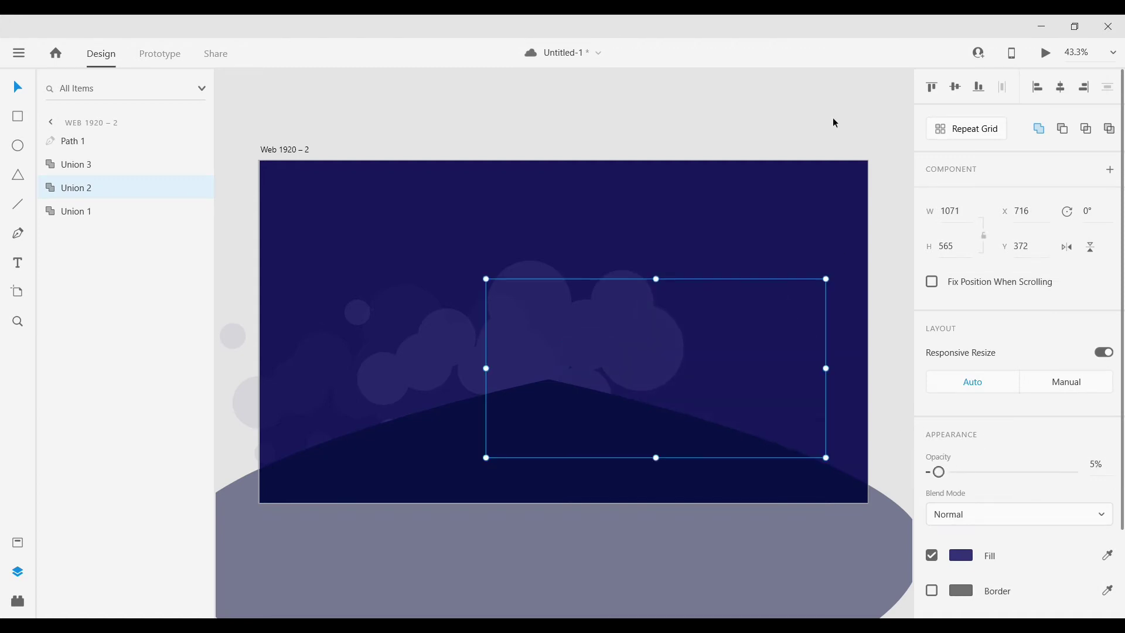
pyautogui.click(836, 131)
pyautogui.moveTo(613, 329)
pyautogui.mouseDown()
pyautogui.moveTo(820, 332)
pyautogui.moveTo(620, 336)
pyautogui.moveTo(761, 348)
pyautogui.moveTo(744, 386)
pyautogui.moveTo(729, 363)
pyautogui.mouseUp()
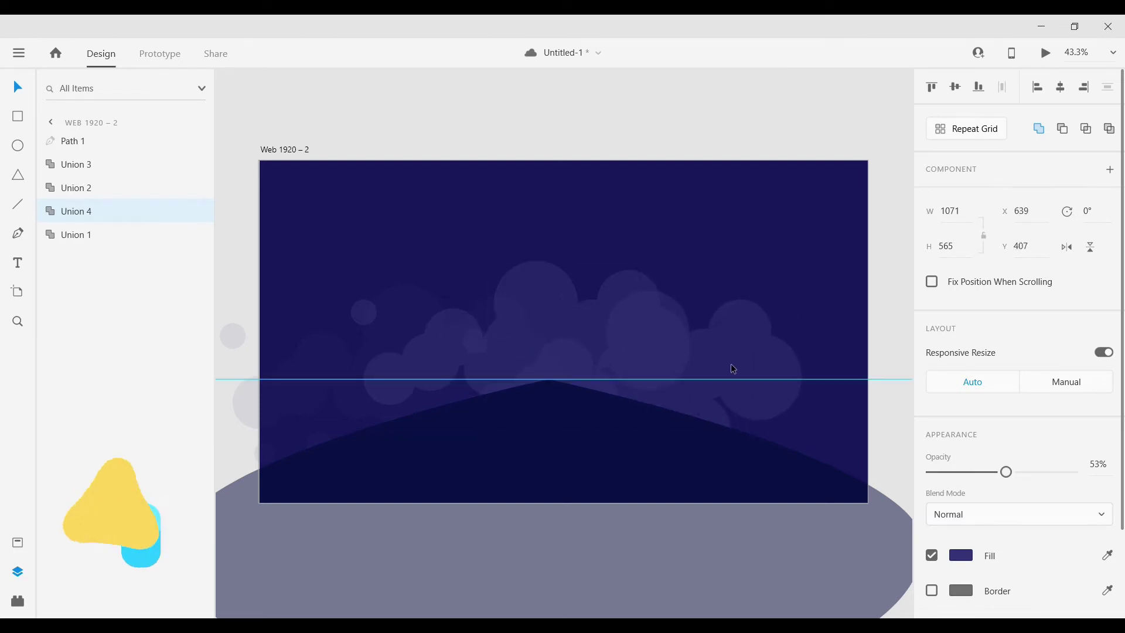
pyautogui.moveTo(1005, 470); pyautogui.dragTo(949, 481)
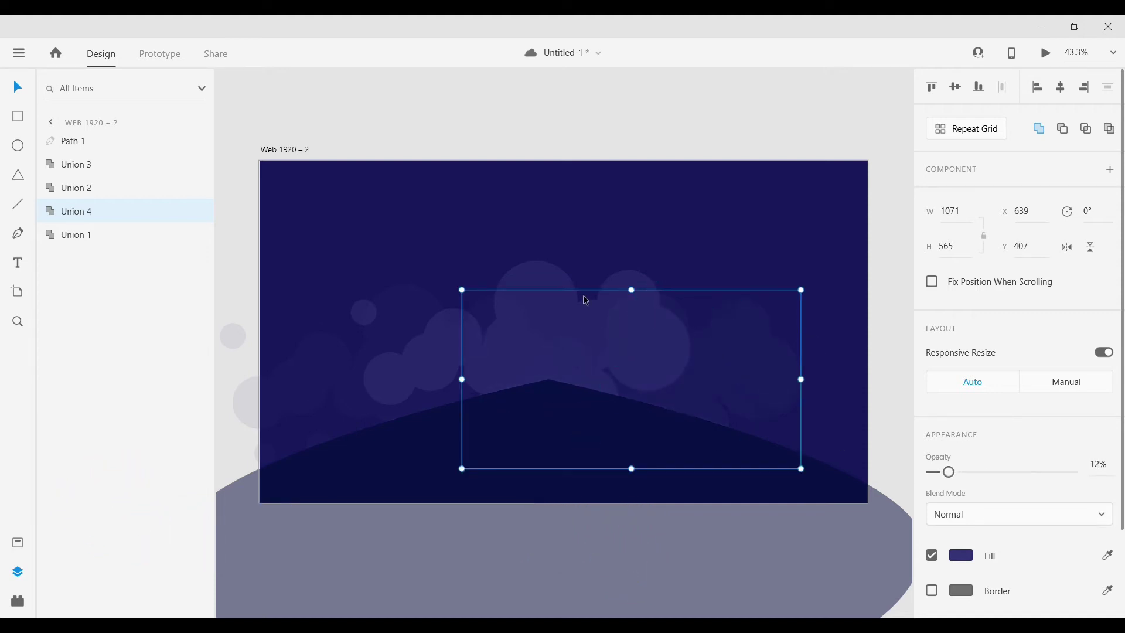
# Dim the original clouds' opacity and review the faint cloud layers across the sky
pyautogui.click(559, 291)
pyautogui.moveTo(1005, 472); pyautogui.dragTo(978, 482)
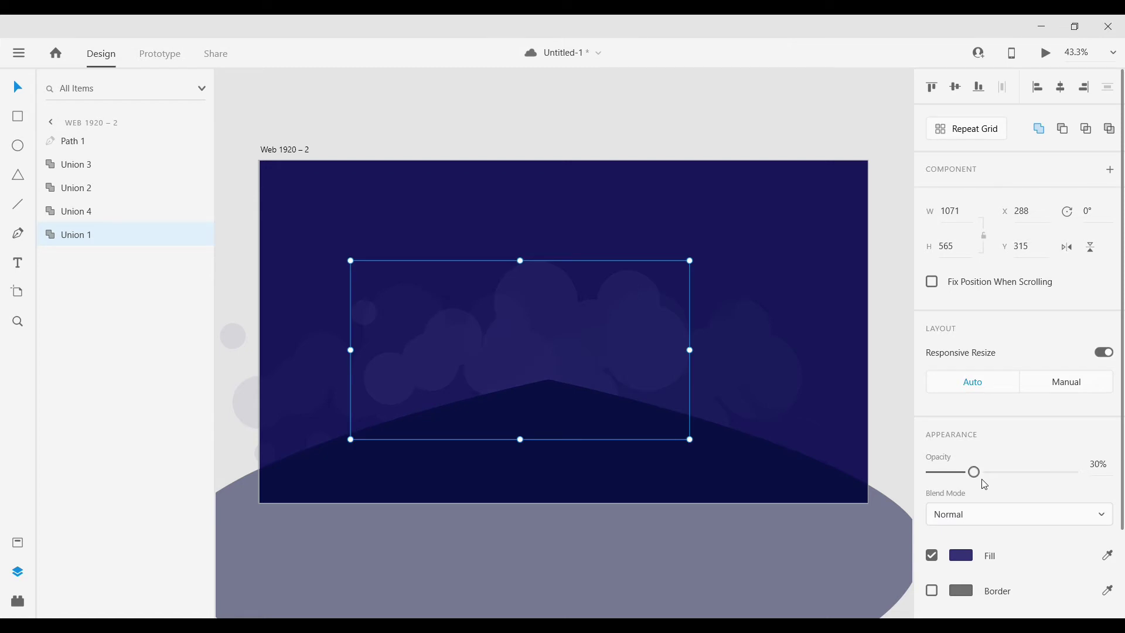
pyautogui.moveTo(974, 472); pyautogui.dragTo(977, 479)
pyautogui.click(712, 114)
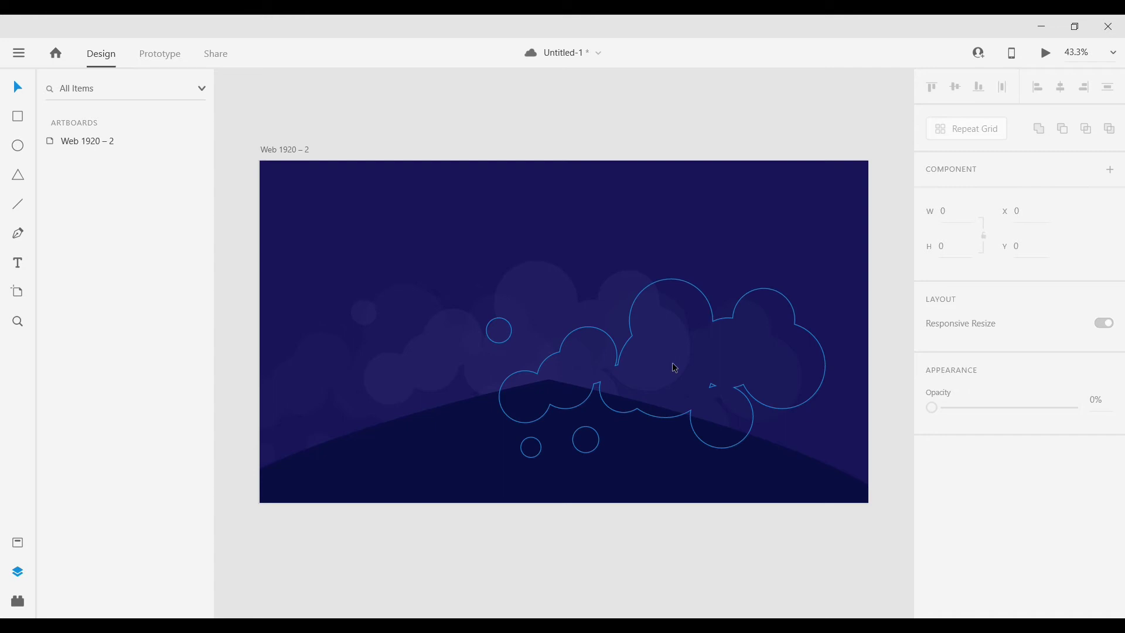
pyautogui.click(766, 380)
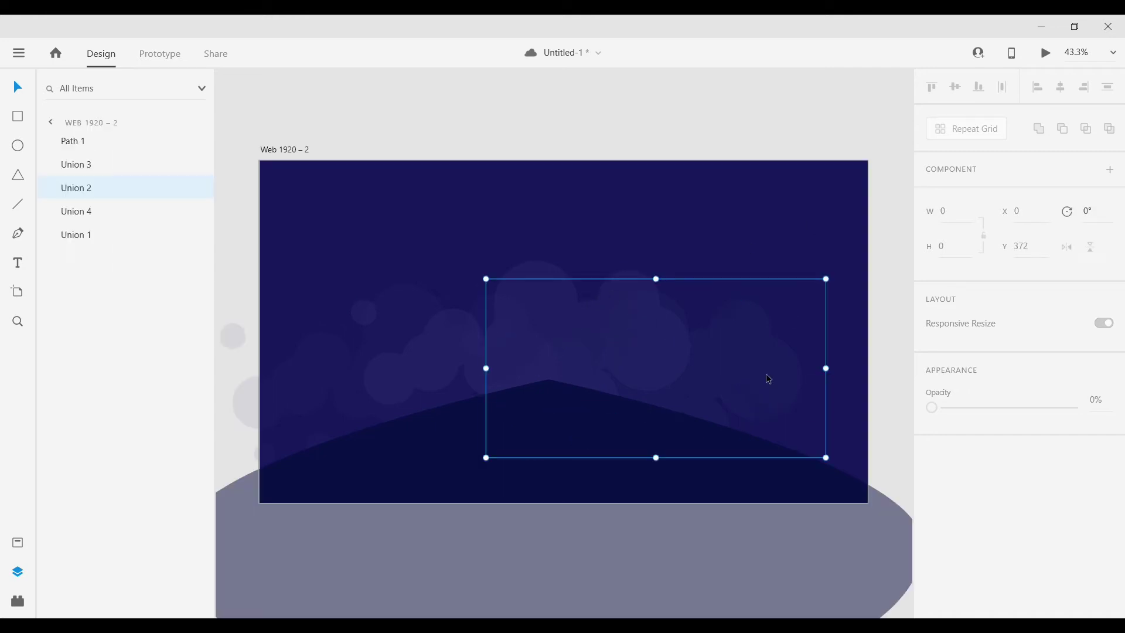
pyautogui.click(804, 222)
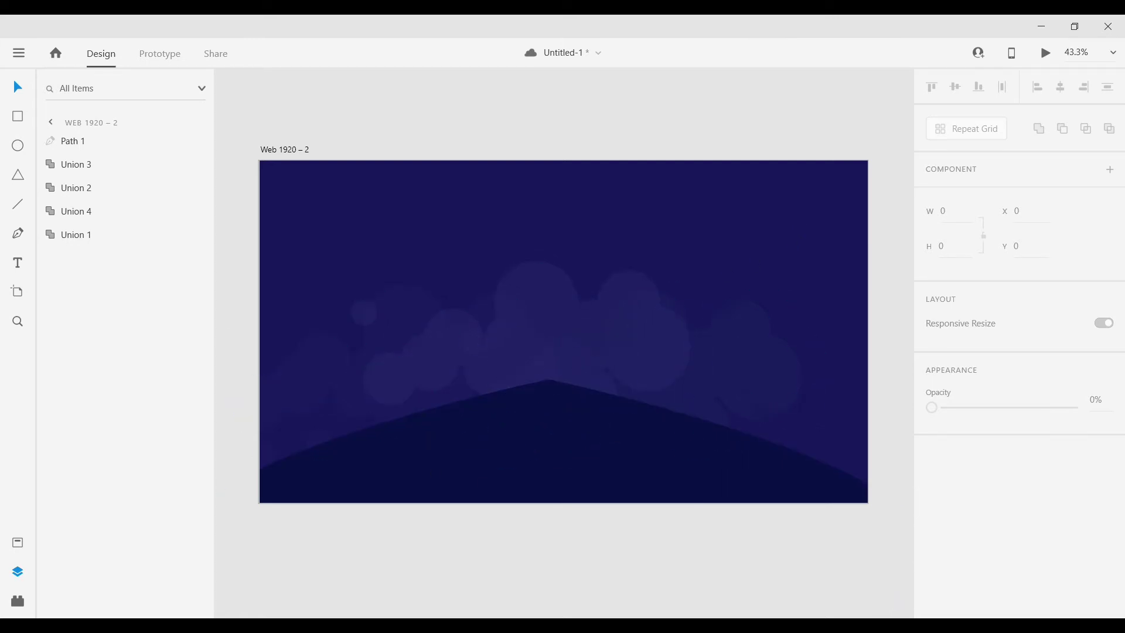
# Draw a borderless circle above the hill and colour it pale blue #C9E4E8
pyautogui.click(18, 147)
pyautogui.moveTo(510, 317); pyautogui.dragTo(561, 367)
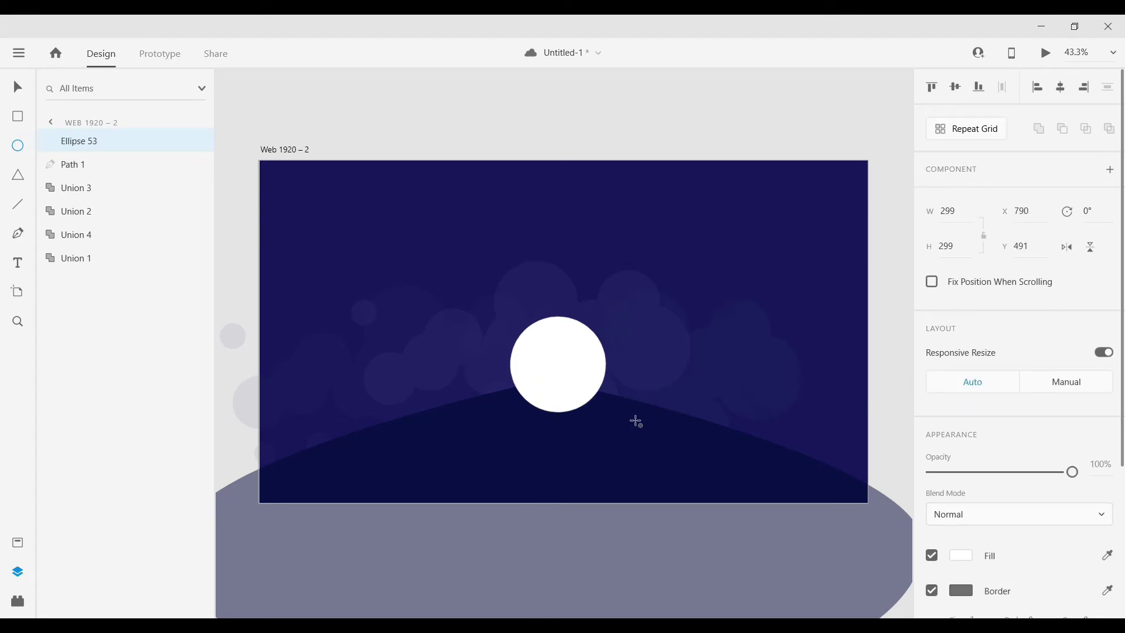
pyautogui.moveTo(605, 402); pyautogui.dragTo(617, 424)
pyautogui.scroll(-1, 1060, 494)
pyautogui.scroll(-2, 937, 445)
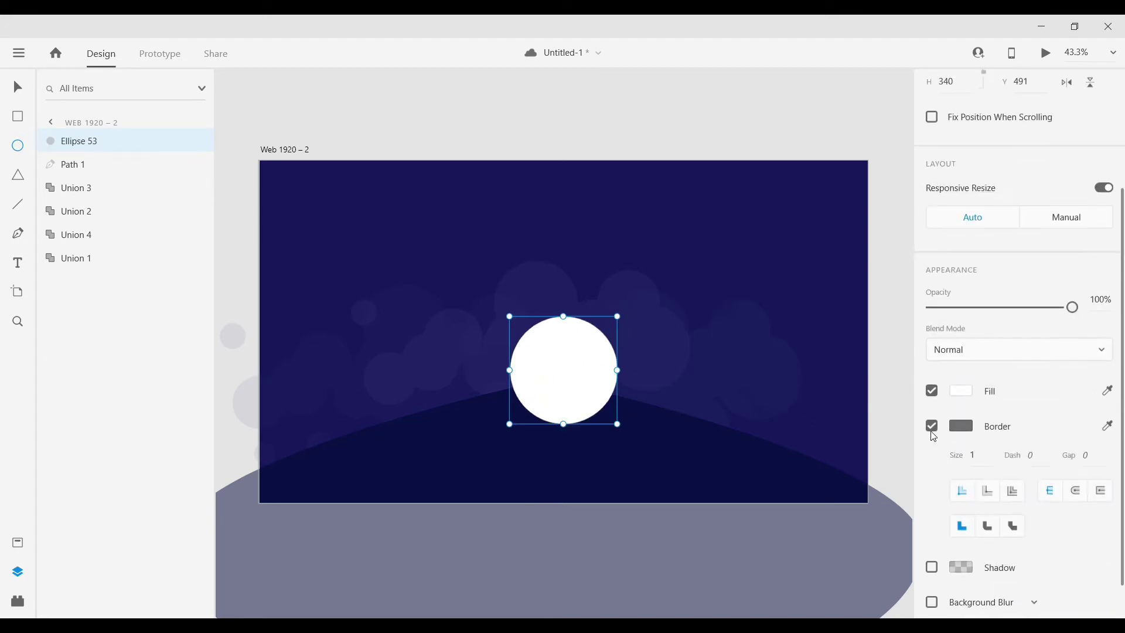
pyautogui.click(931, 425)
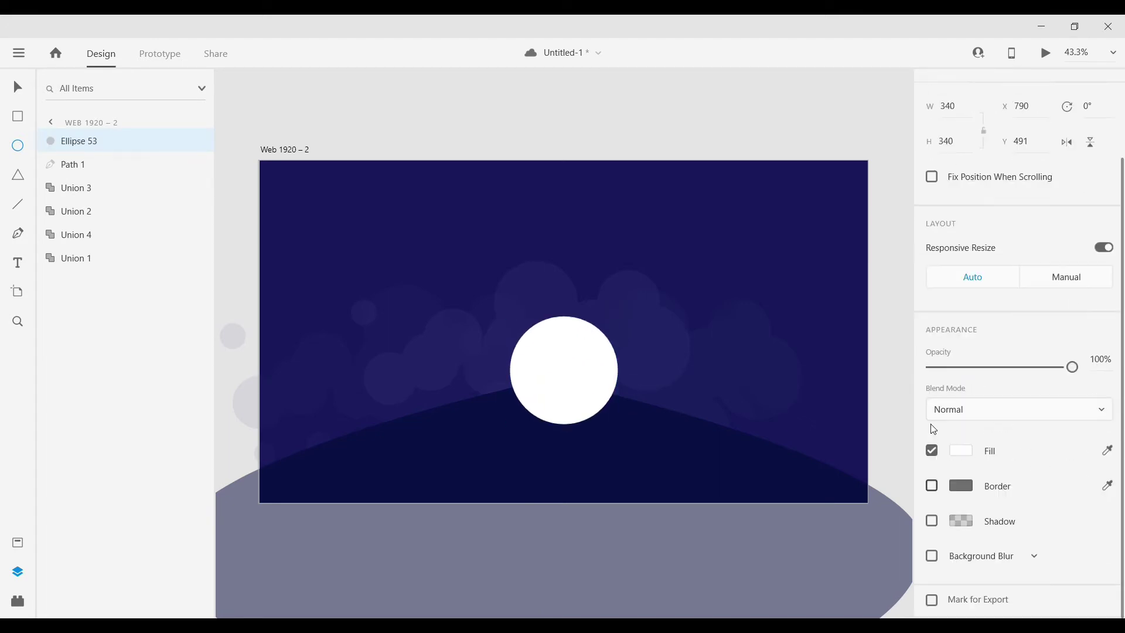
pyautogui.click(18, 542)
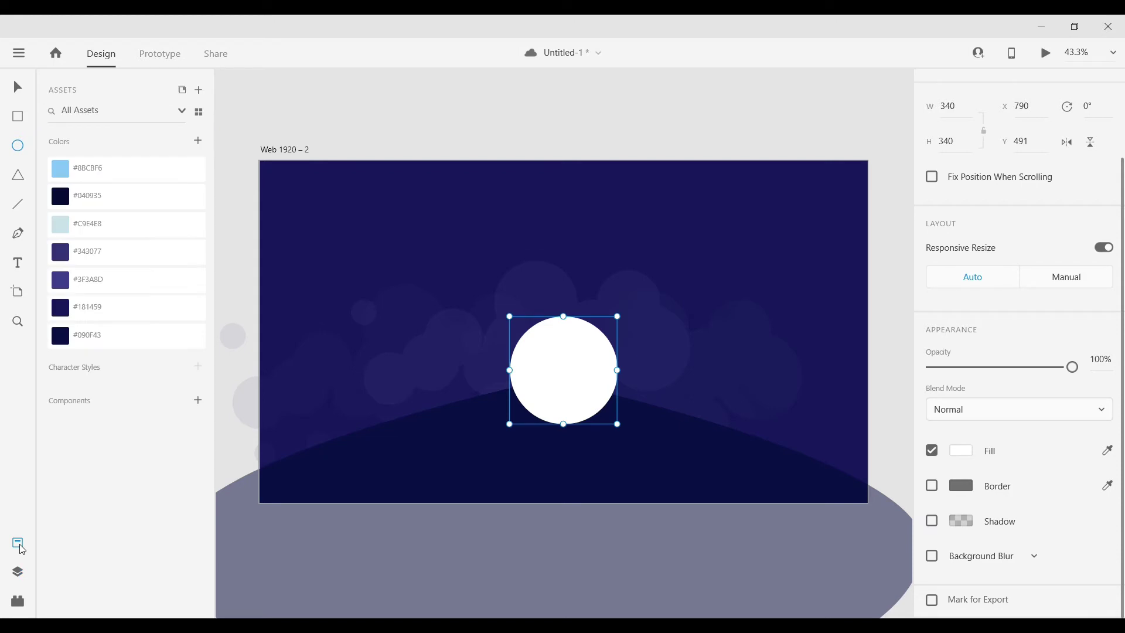
pyautogui.click(100, 223)
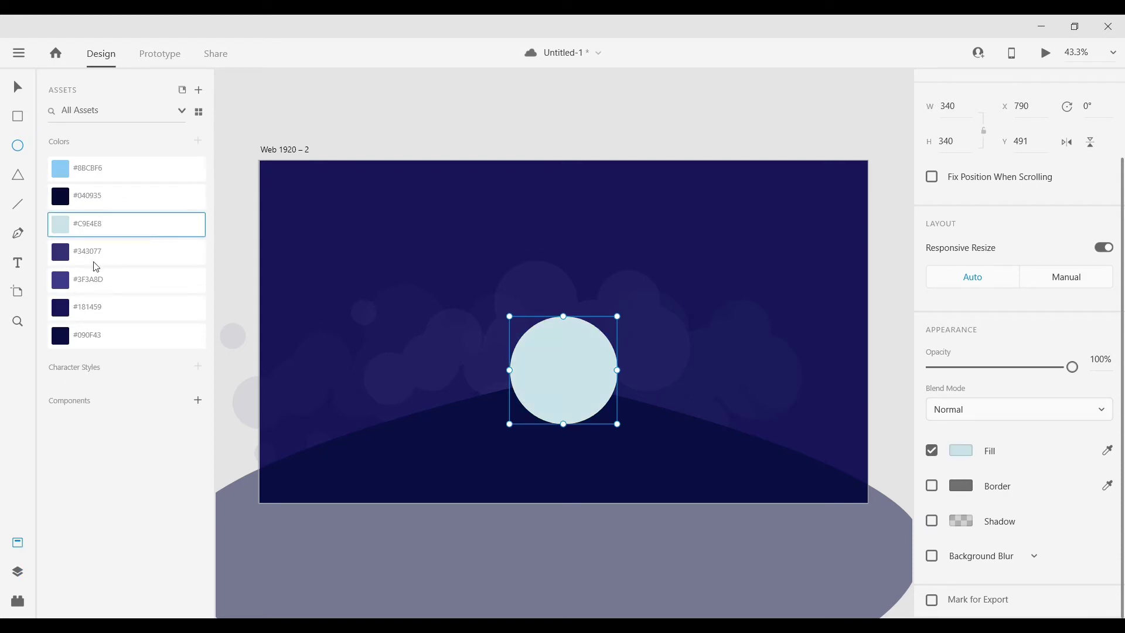
# Place the moon circle behind the hill in Layers and centre it on the peak
pyautogui.click(17, 571)
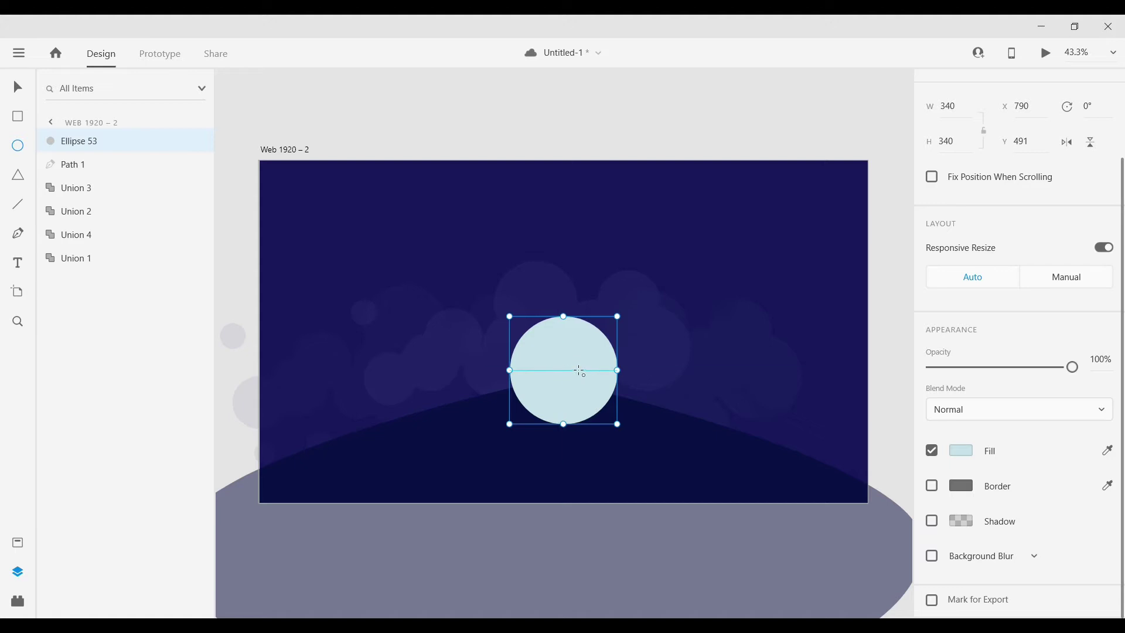
pyautogui.moveTo(583, 378); pyautogui.dragTo(564, 368)
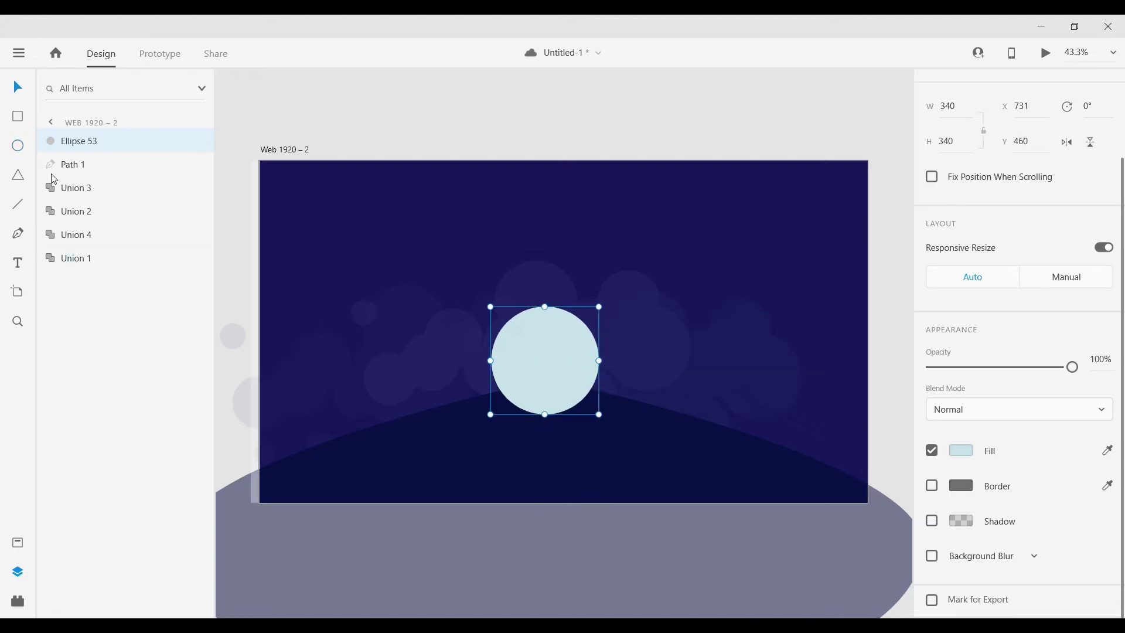
pyautogui.moveTo(76, 141); pyautogui.dragTo(86, 175)
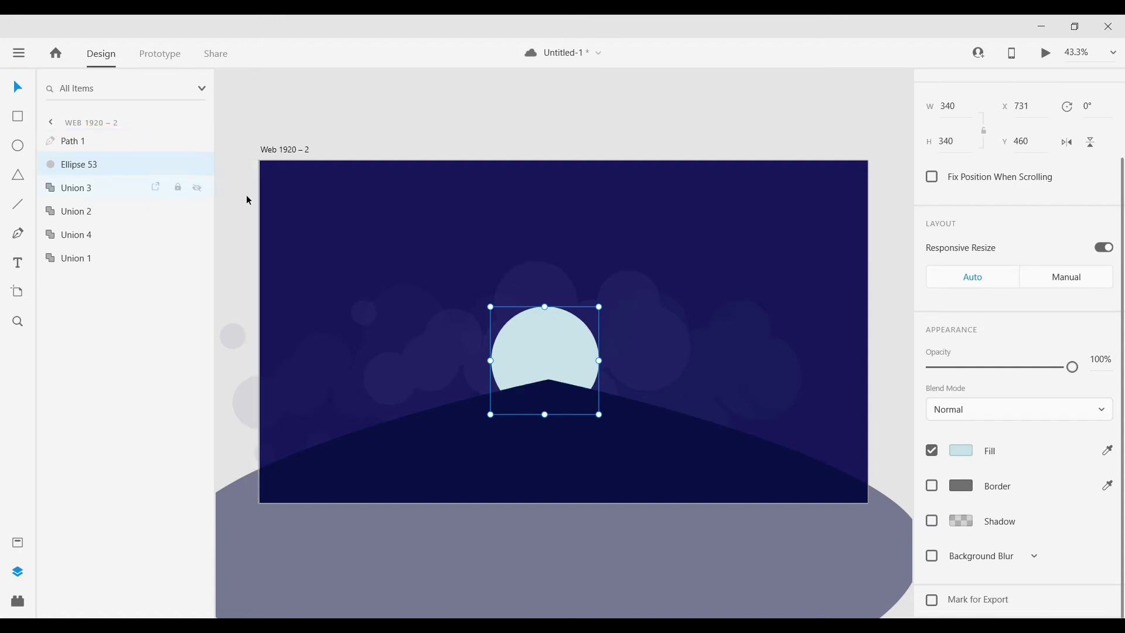
pyautogui.moveTo(554, 350); pyautogui.dragTo(575, 349)
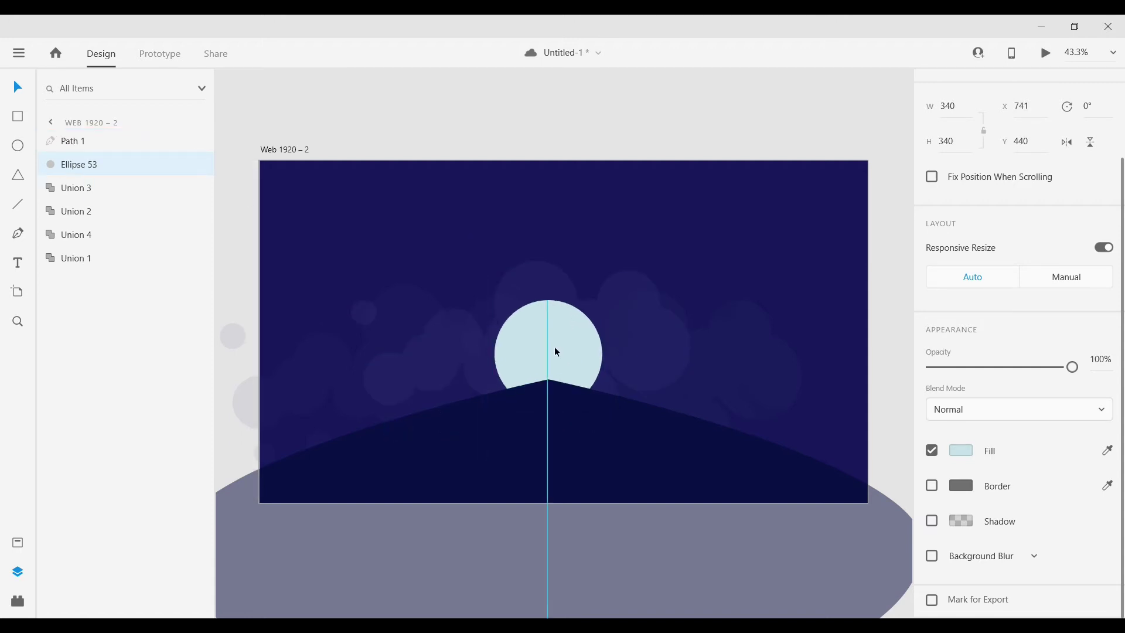
# Duplicate the moon and enlarge the Ellipse 53 copy around its centre at 6% opacity
pyautogui.hotkey('ctrl', 'd')
pyautogui.hotkey('ctrl', 'd')
pyautogui.hotkey('ctrl', 'd')
pyautogui.hotkey('ctrl', 'd')
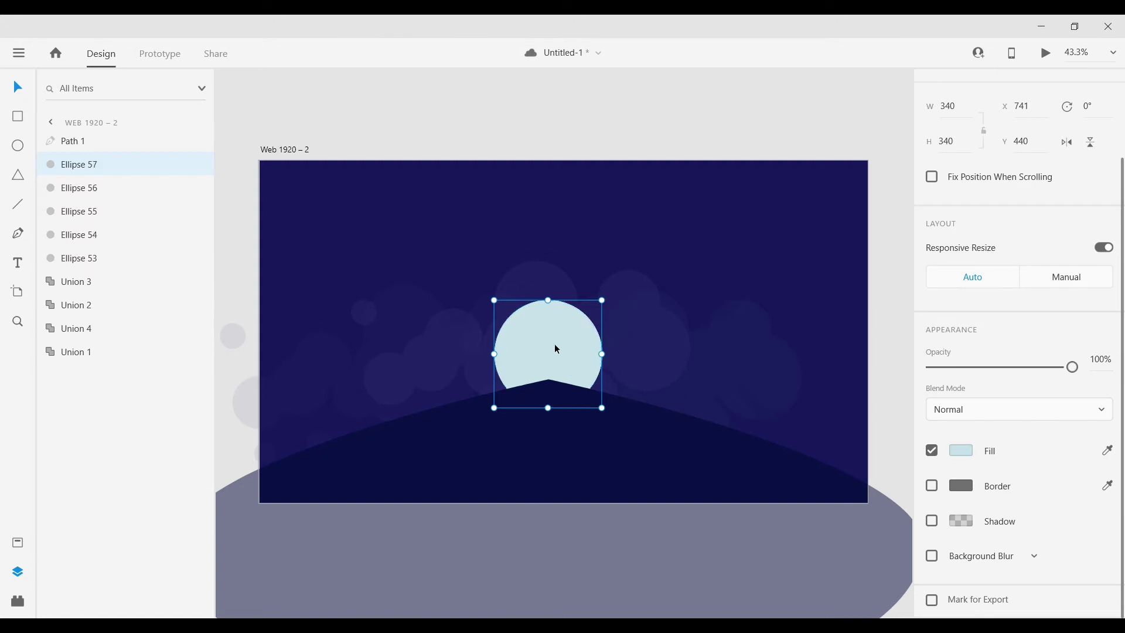
pyautogui.click(79, 258)
pyautogui.press('alt')
pyautogui.moveTo(603, 301); pyautogui.dragTo(616, 290)
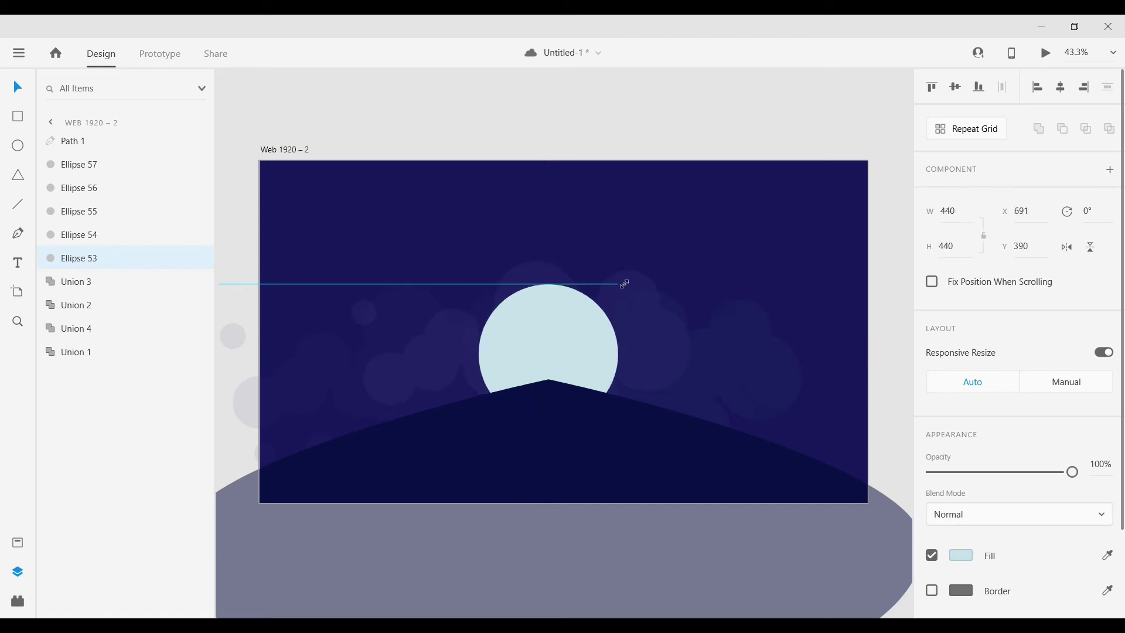
pyautogui.moveTo(616, 290); pyautogui.dragTo(632, 270)
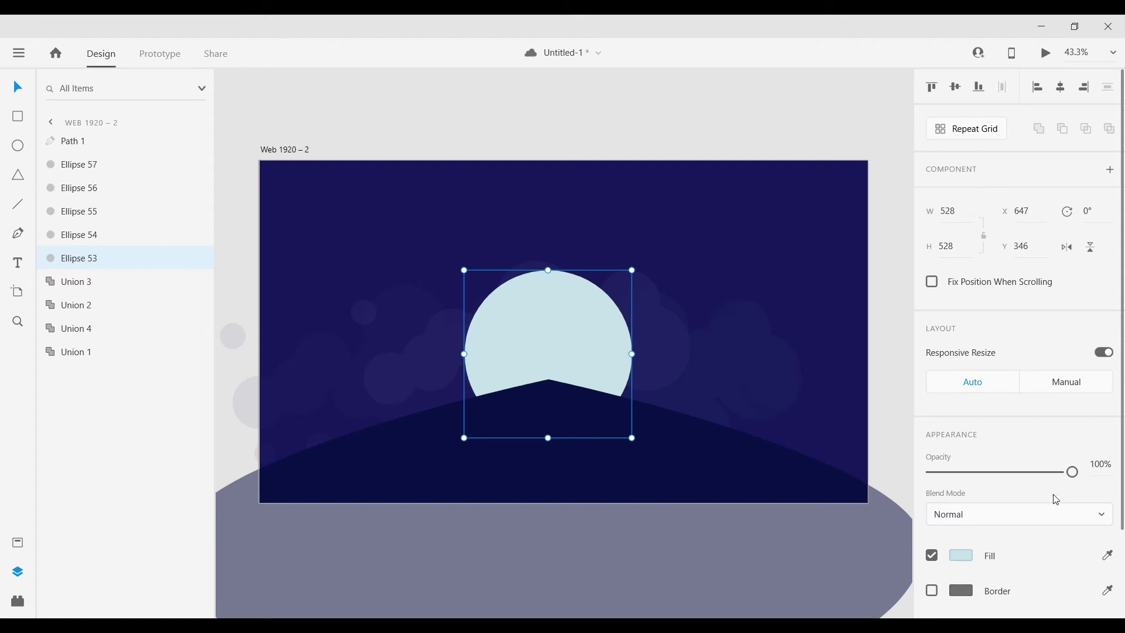
pyautogui.click(1112, 463)
pyautogui.write('6')
pyautogui.press('Return')
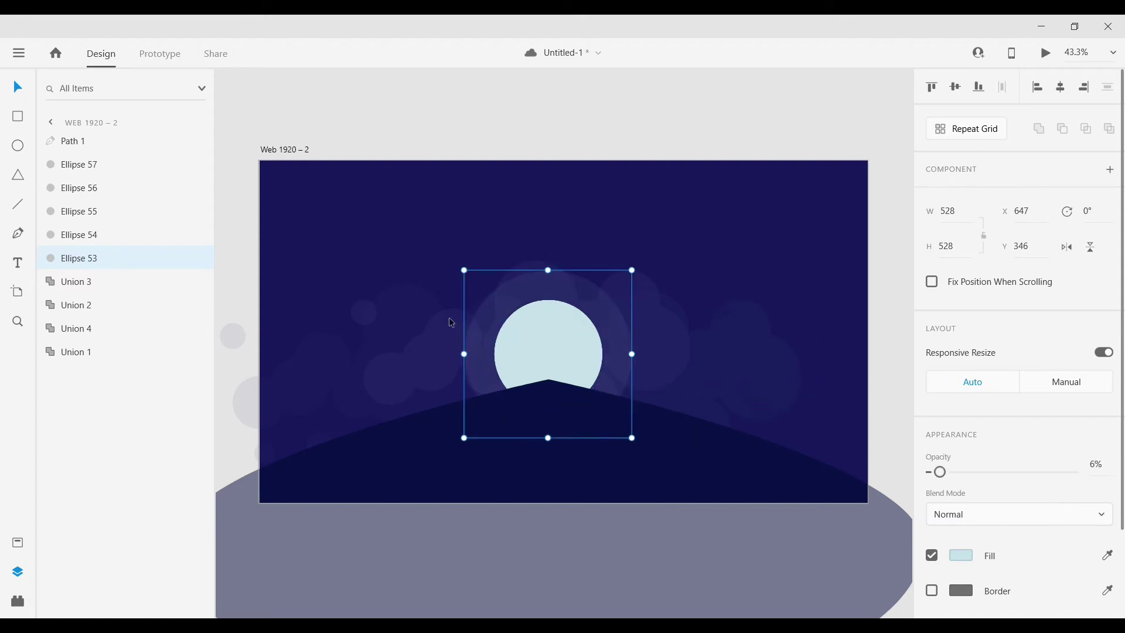
# Enlarge Ellipse 54 around the moon's centre and set it to 12% opacity
pyautogui.click(99, 237)
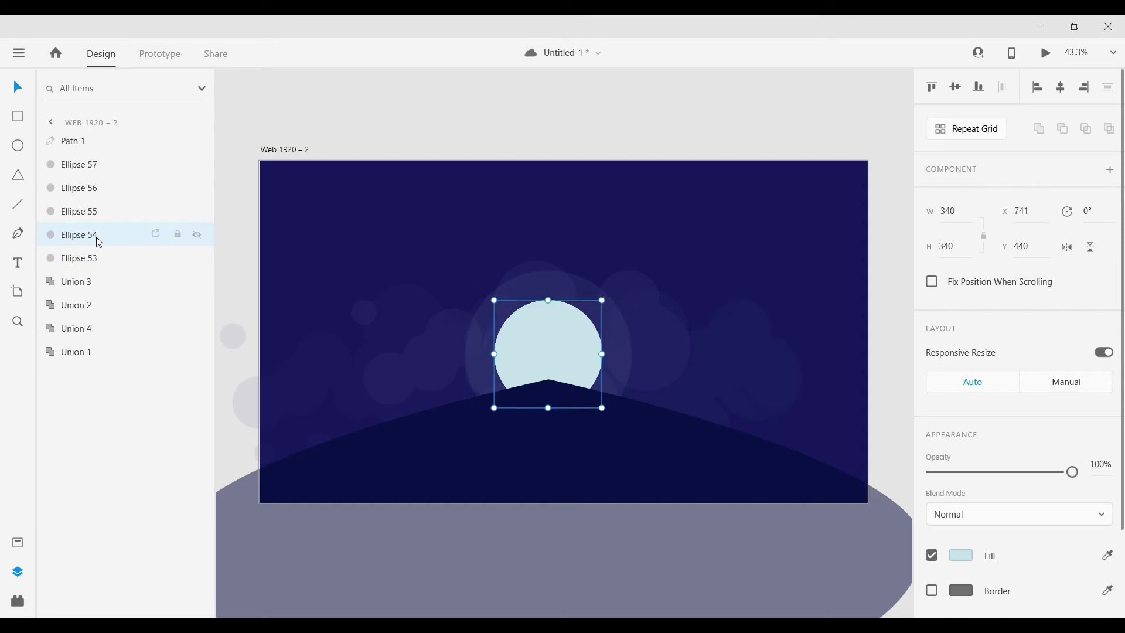
pyautogui.press('alt')
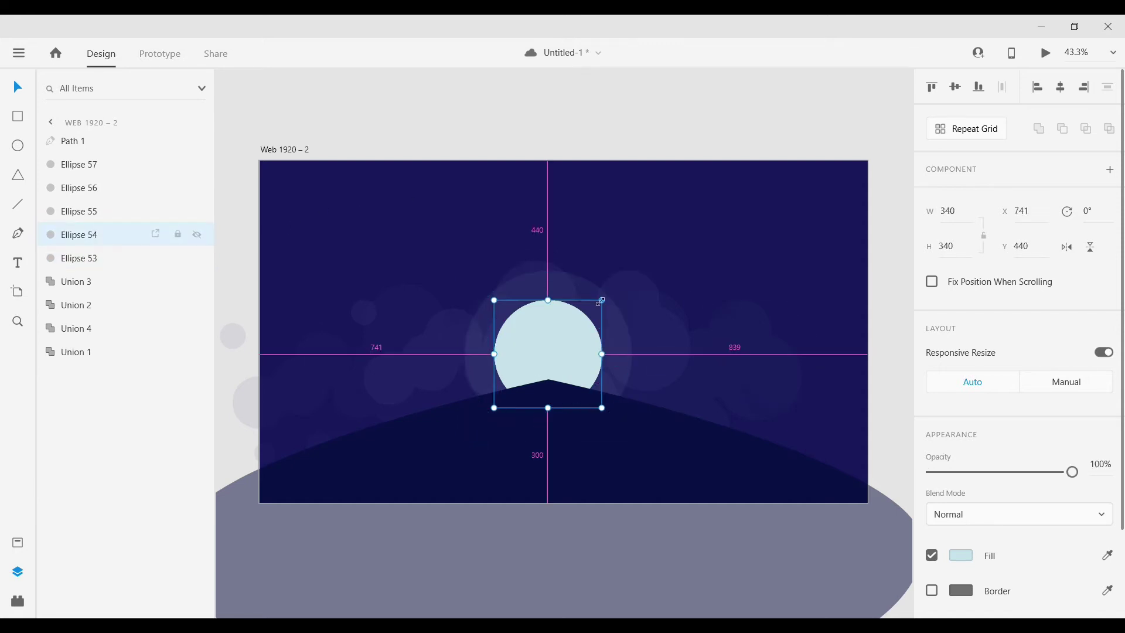
pyautogui.moveTo(602, 301); pyautogui.dragTo(623, 279)
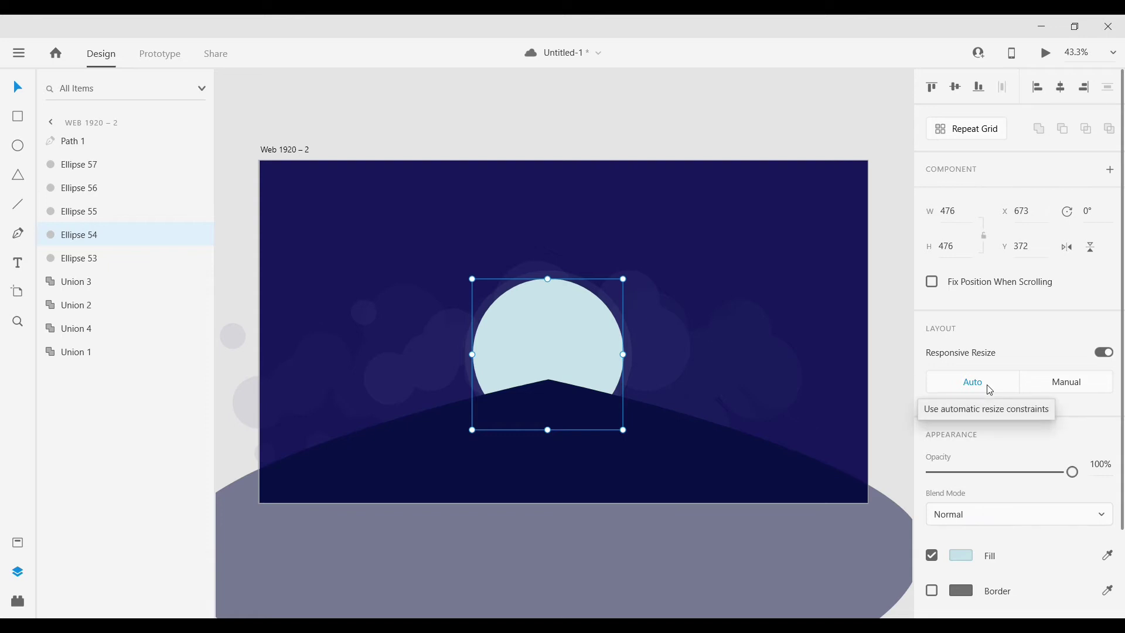
pyautogui.click(1099, 462)
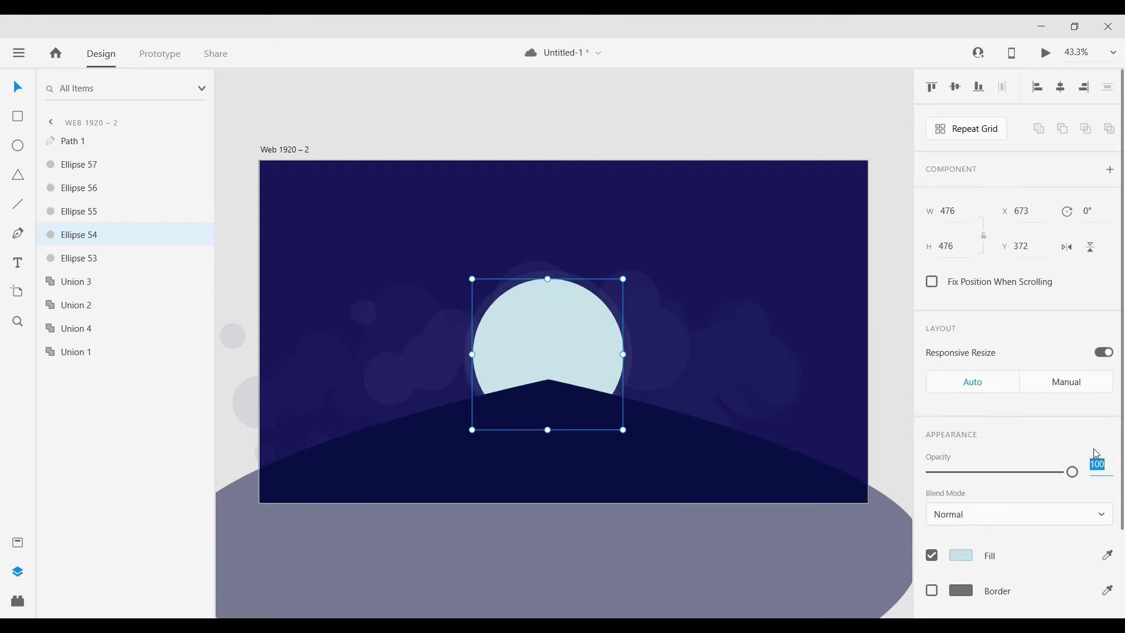
pyautogui.write('12')
pyautogui.press('Return')
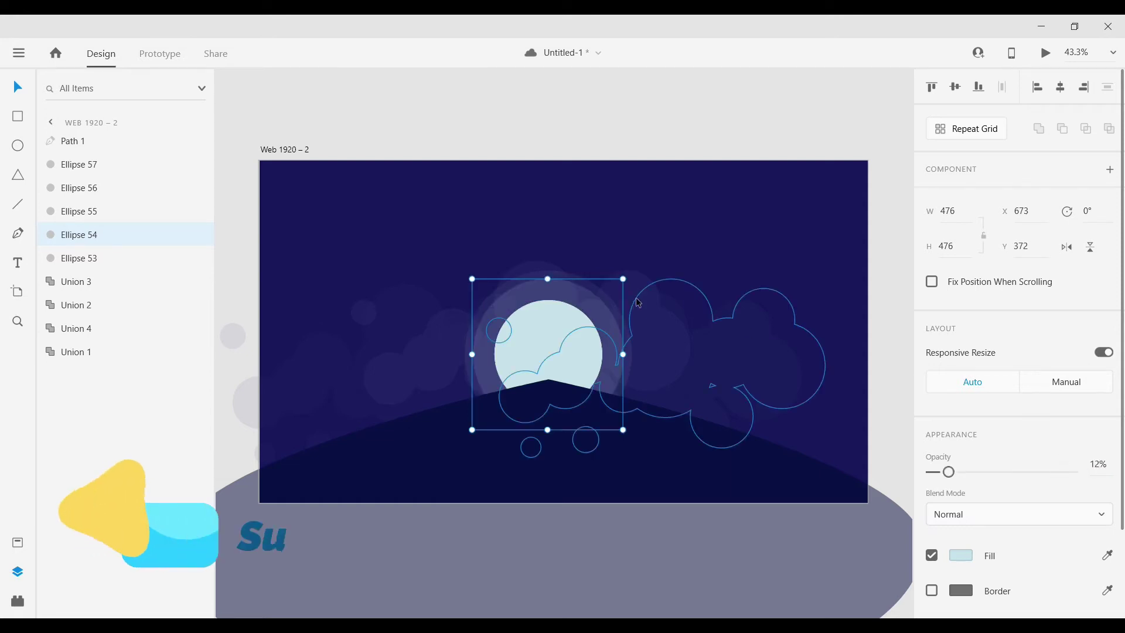
# Enlarge Ellipse 55 around the moon's centre and set it to 18% opacity
pyautogui.click(81, 212)
pyautogui.press('alt')
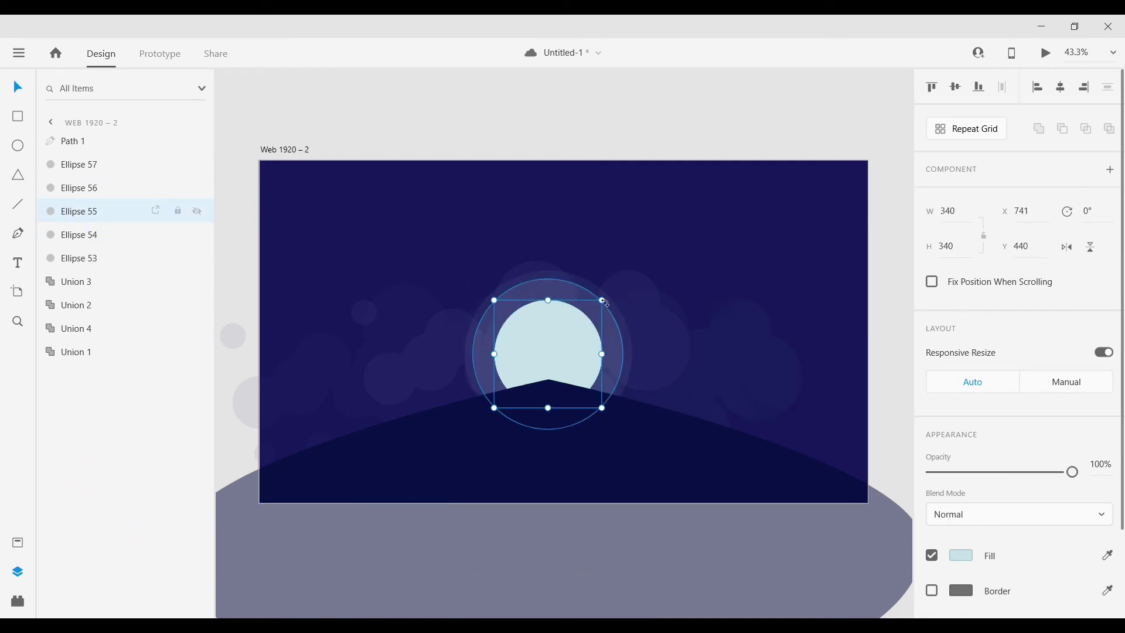
pyautogui.moveTo(602, 301); pyautogui.dragTo(621, 283)
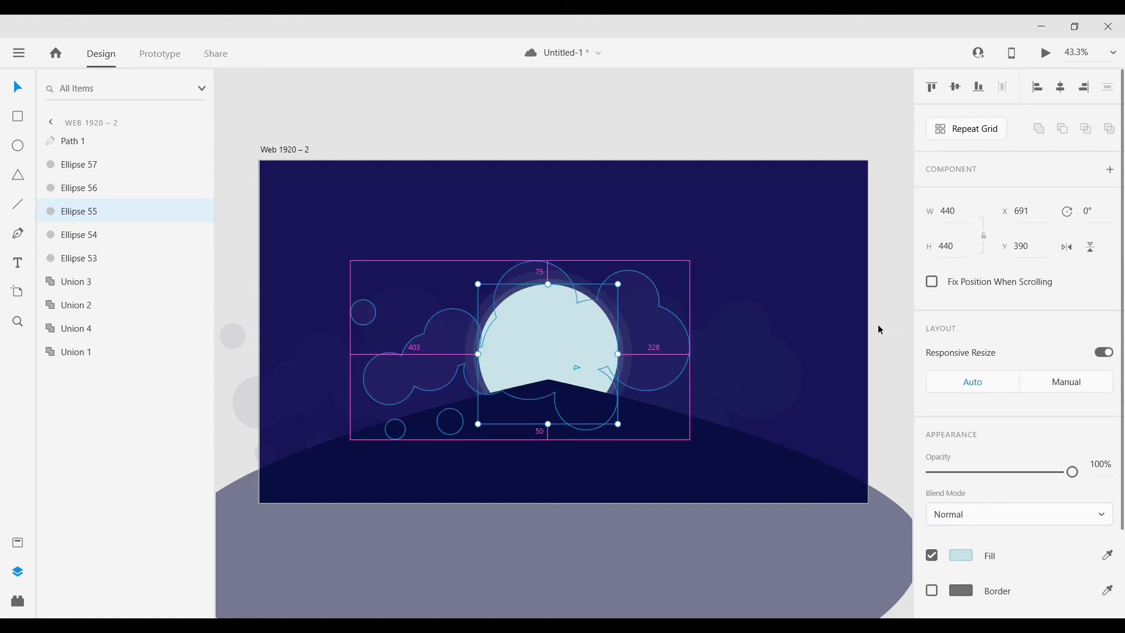
pyautogui.click(1104, 463)
pyautogui.write('18')
pyautogui.press('Return')
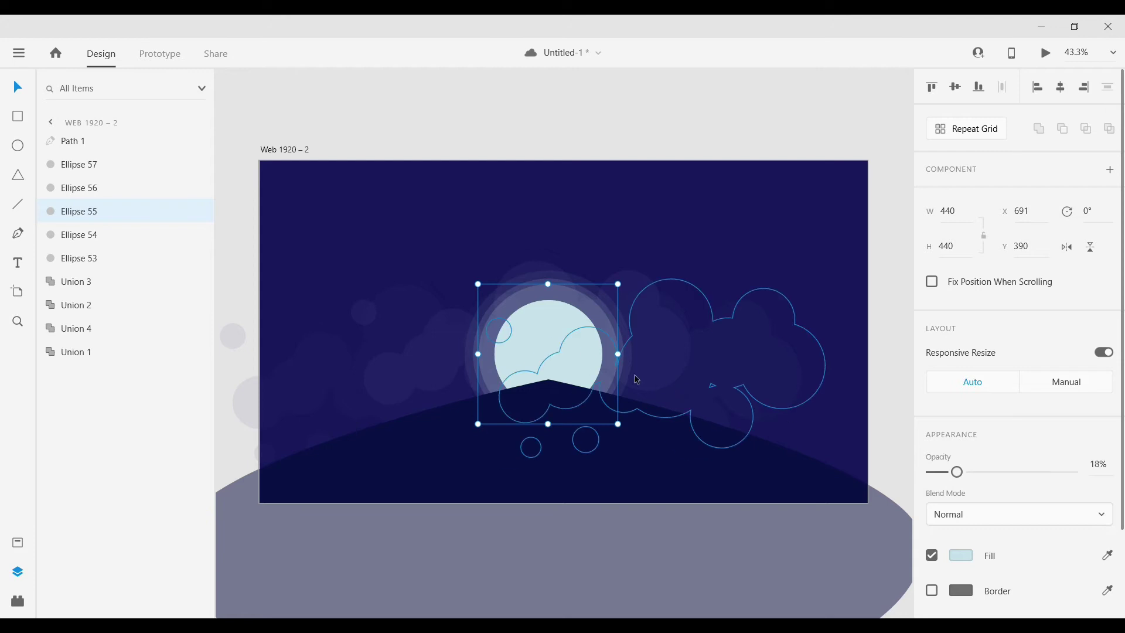
# Enlarge Ellipse 56 slightly around the moon and set it to 24% opacity
pyautogui.click(111, 188)
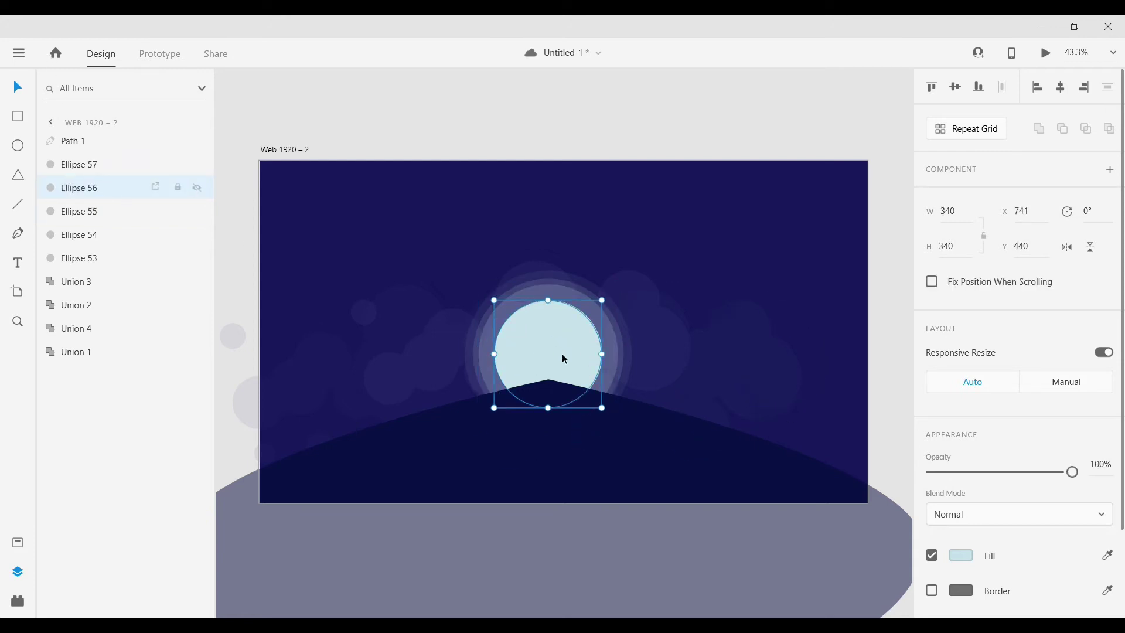
pyautogui.press('alt')
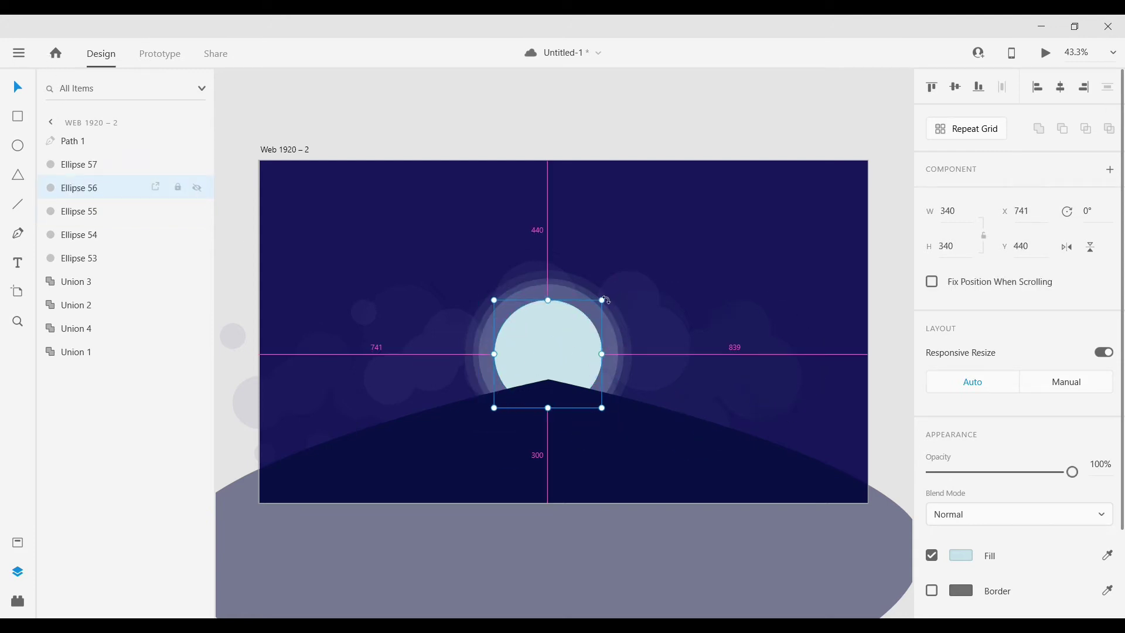
pyautogui.moveTo(603, 300); pyautogui.dragTo(611, 294)
pyautogui.click(1101, 462)
pyautogui.write('24')
pyautogui.press('Return')
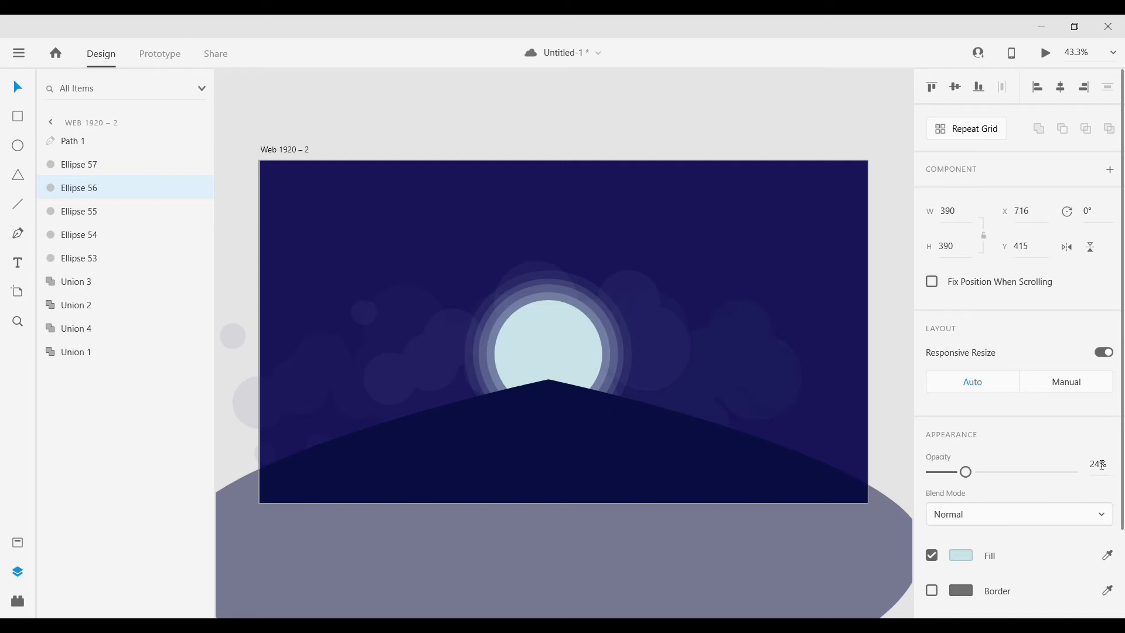
# Group the moon and its four glow rings with Ctrl+G
pyautogui.click(699, 82)
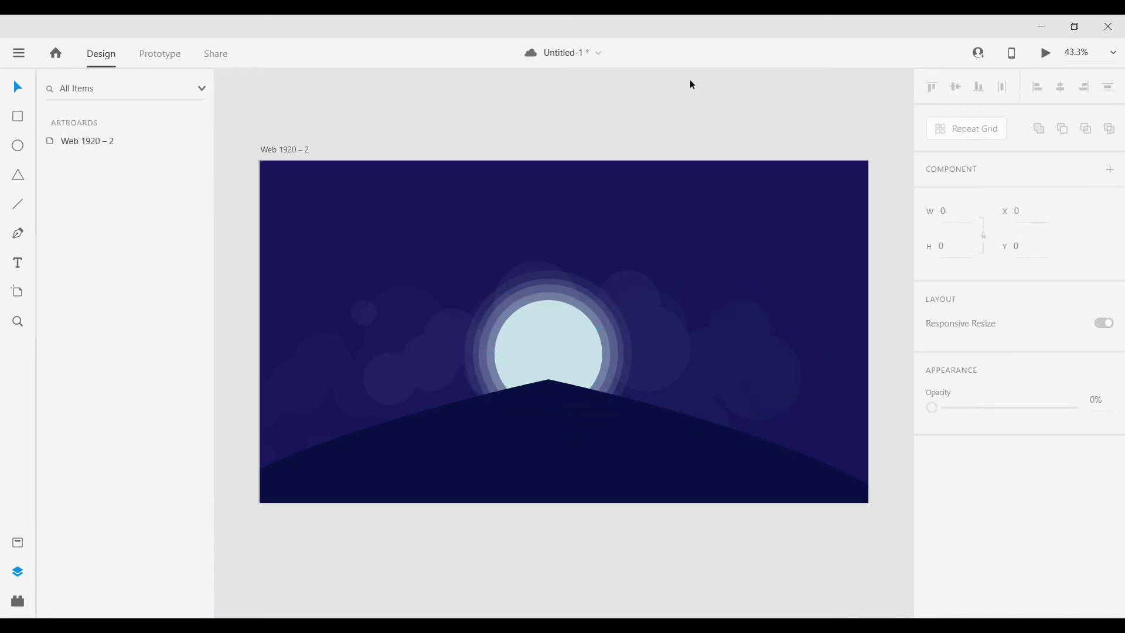
pyautogui.click(562, 337)
pyautogui.keyDown('shift'); pyautogui.click(96, 260); pyautogui.keyUp('shift')
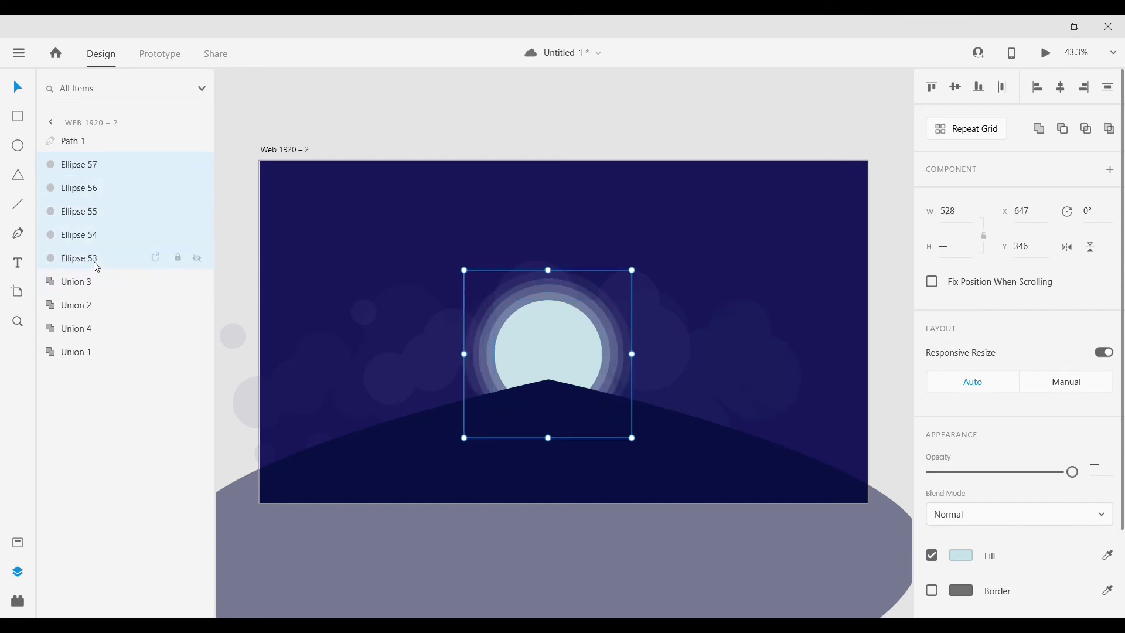
pyautogui.hotkey('ctrl', 'g')
pyautogui.click(536, 90)
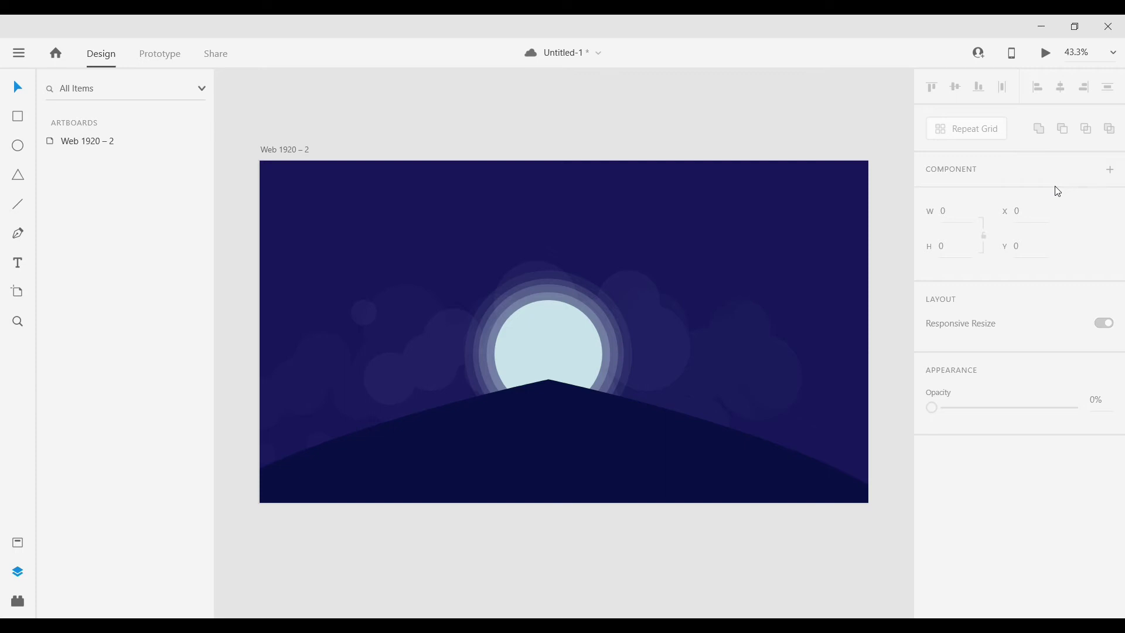
# Draw a small white circle in the sky as the first star, with no border
pyautogui.click(13, 148)
pyautogui.scroll(3, 417, 326)
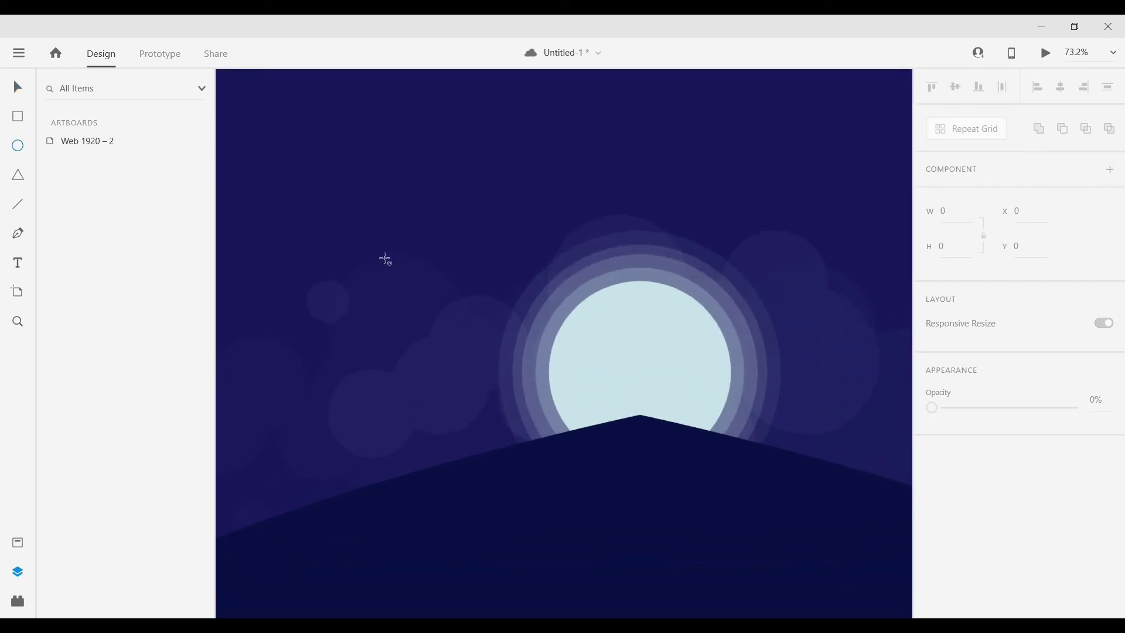
pyautogui.moveTo(382, 255); pyautogui.dragTo(404, 277)
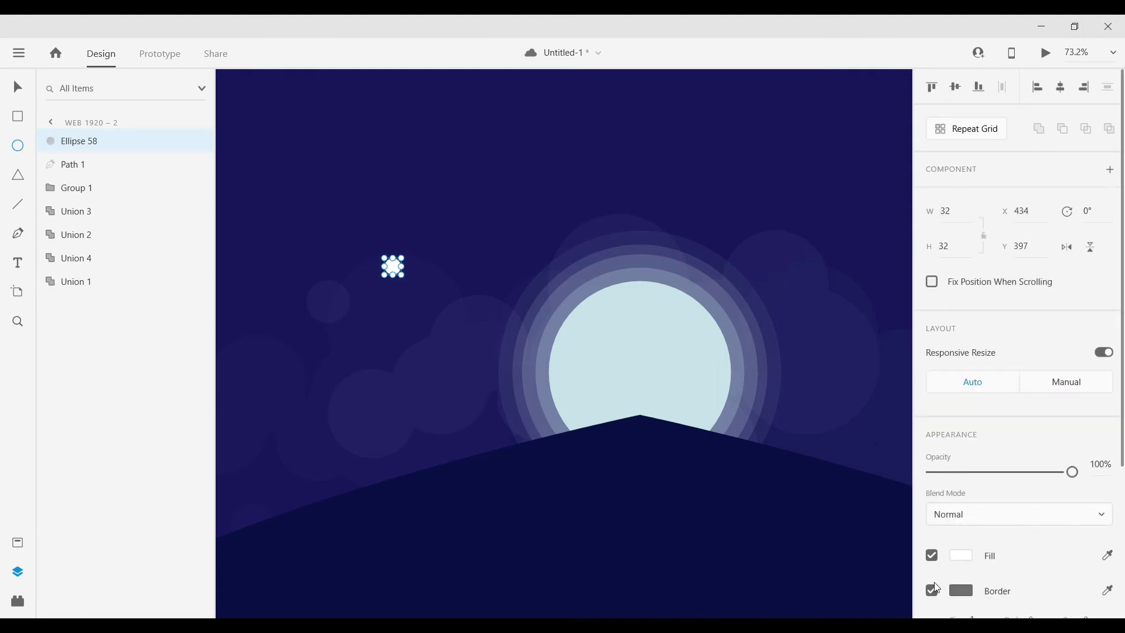
pyautogui.click(931, 589)
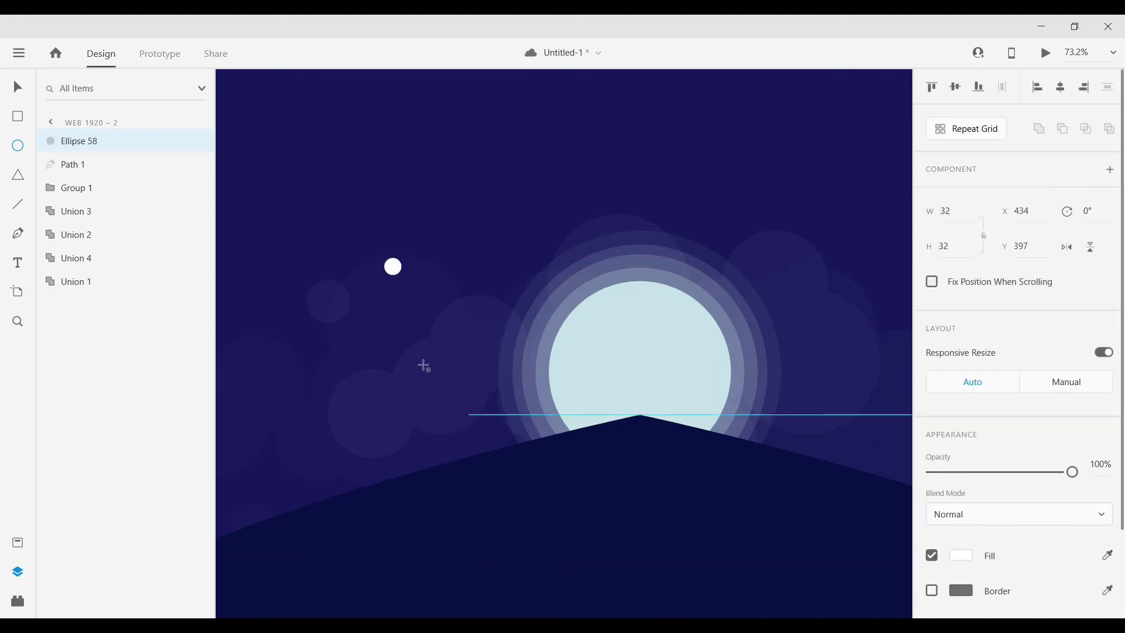
pyautogui.press('v')
# Alt-drag about a dozen copies of the star dot across the sky above the moon
pyautogui.moveTo(394, 268); pyautogui.dragTo(461, 297)
pyautogui.moveTo(397, 270); pyautogui.dragTo(498, 210)
pyautogui.moveTo(396, 269); pyautogui.dragTo(324, 347)
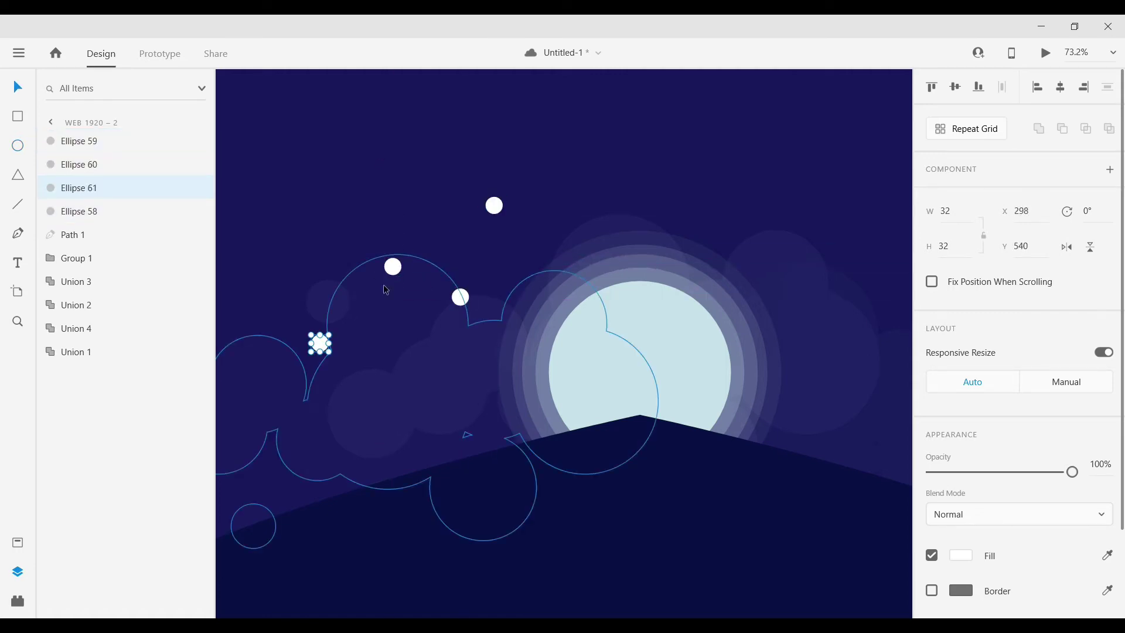
pyautogui.moveTo(393, 270); pyautogui.dragTo(402, 148)
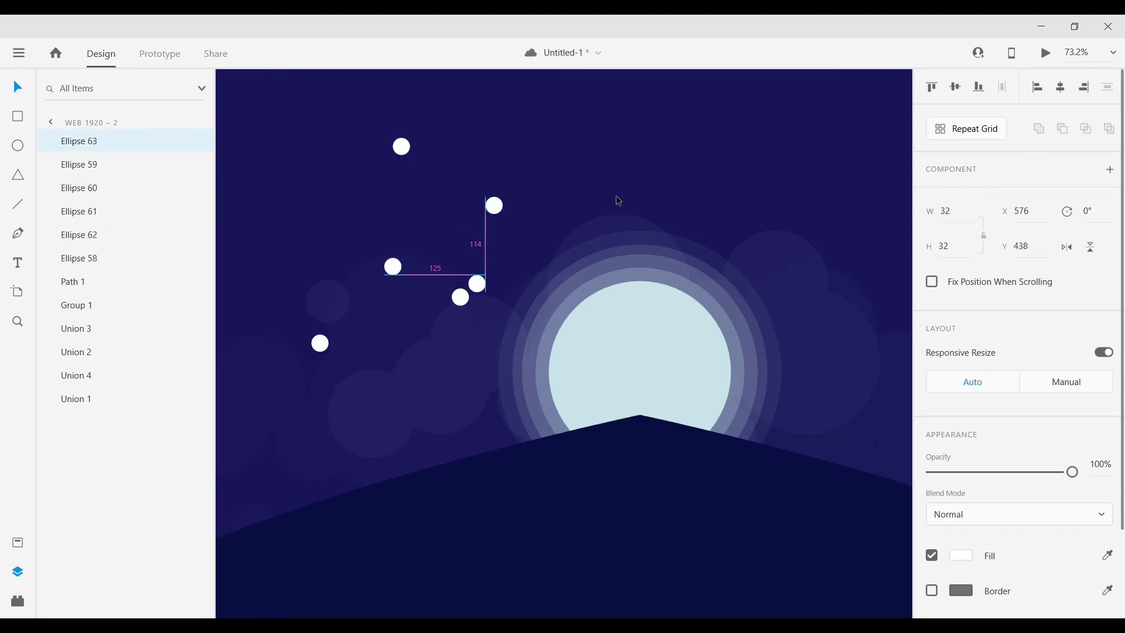
pyautogui.moveTo(461, 297); pyautogui.dragTo(616, 197)
pyautogui.moveTo(498, 203); pyautogui.dragTo(523, 141)
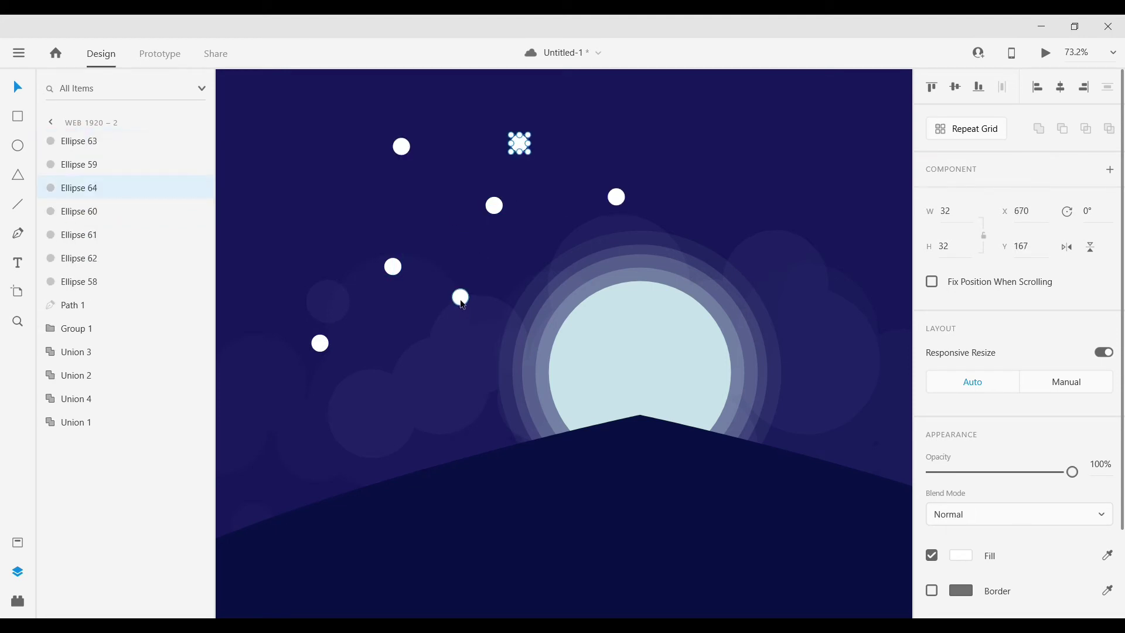
pyautogui.moveTo(463, 304); pyautogui.dragTo(387, 366)
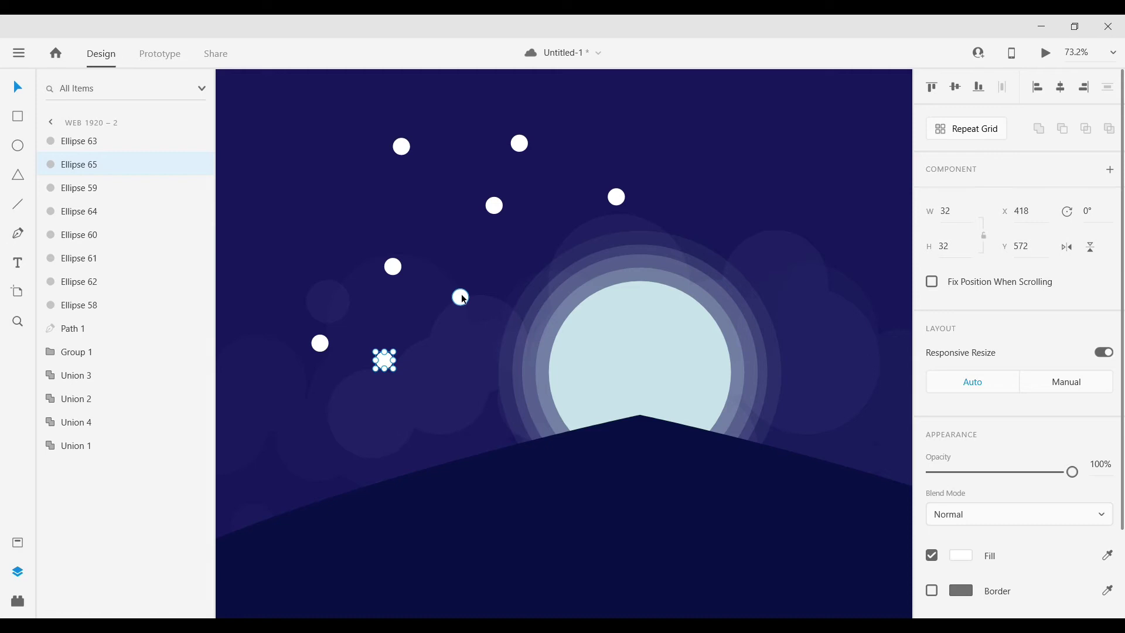
pyautogui.moveTo(461, 298); pyautogui.dragTo(568, 223)
pyautogui.moveTo(463, 301); pyautogui.dragTo(661, 159)
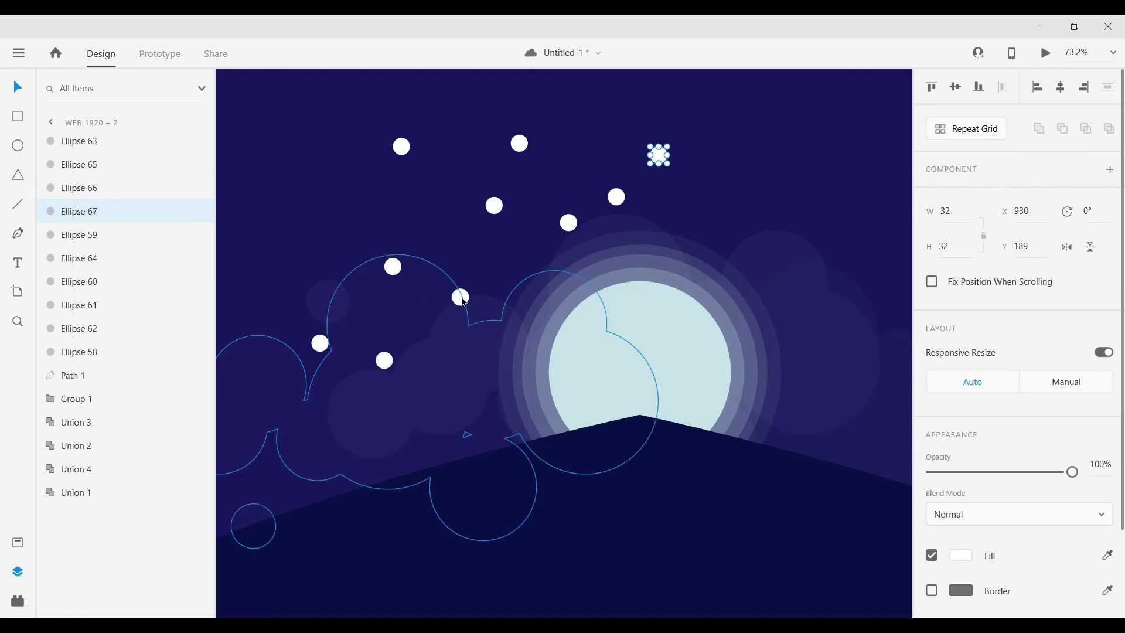
pyautogui.moveTo(463, 297)
pyautogui.mouseDown()
pyautogui.moveTo(820, 191)
pyautogui.moveTo(622, 131)
pyautogui.mouseUp()
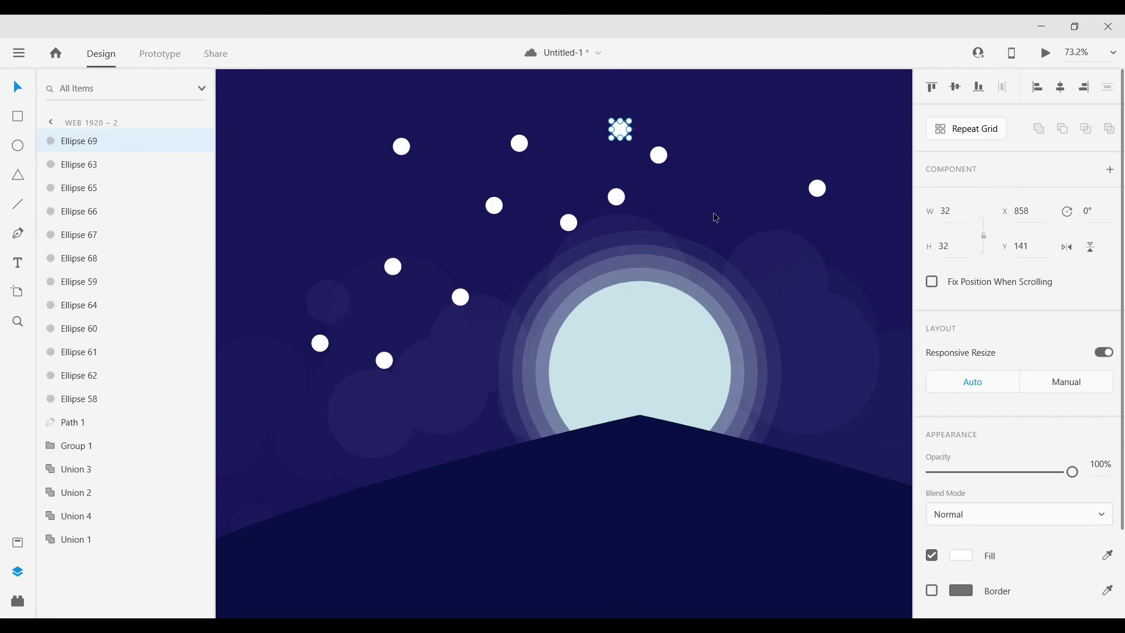
pyautogui.scroll(-1, 715, 218)
pyautogui.scroll(-2, 712, 217)
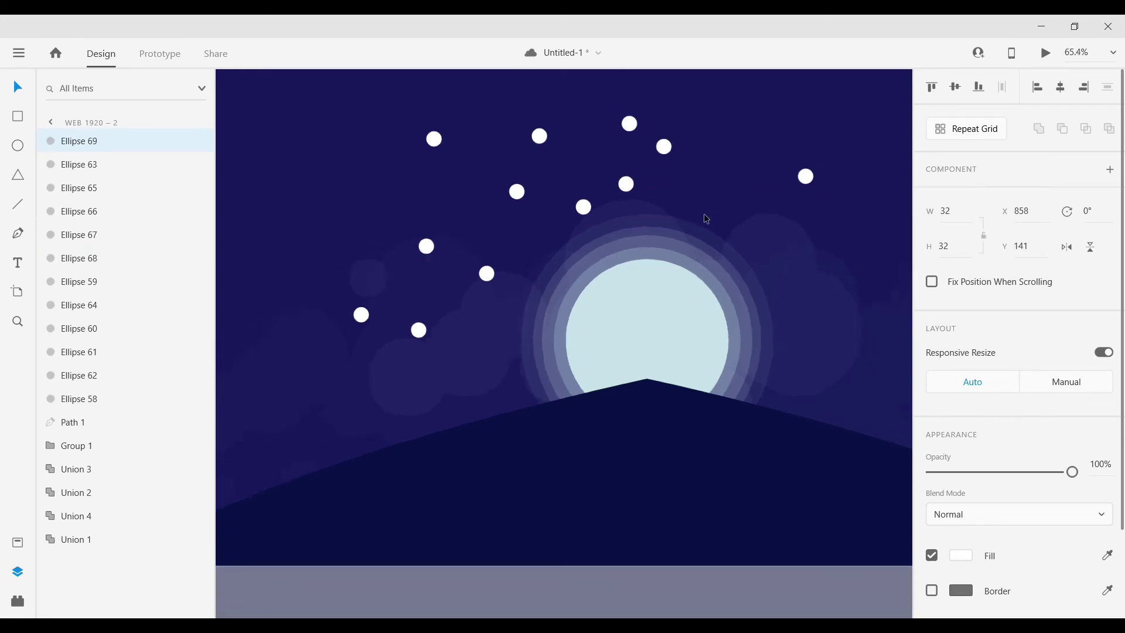
pyautogui.scroll(-1, 708, 219)
pyautogui.scroll(-2, 710, 246)
# Shrink a few stars in the upper sky and tilt the star upper right of the moon
pyautogui.moveTo(412, 95); pyautogui.dragTo(328, 123)
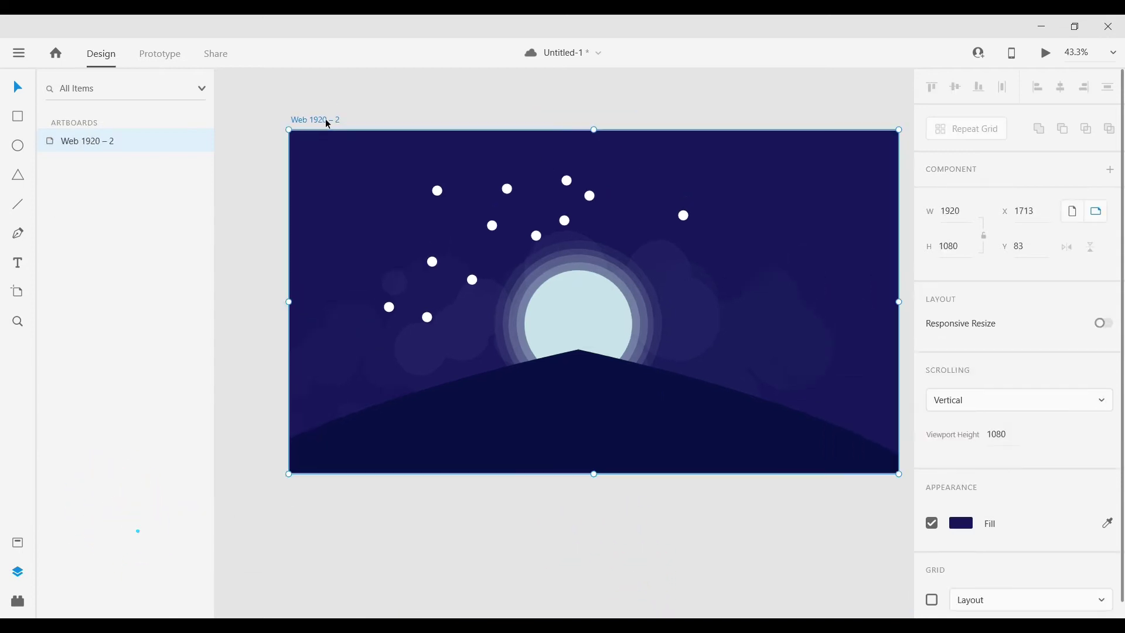
pyautogui.moveTo(431, 318); pyautogui.dragTo(428, 316)
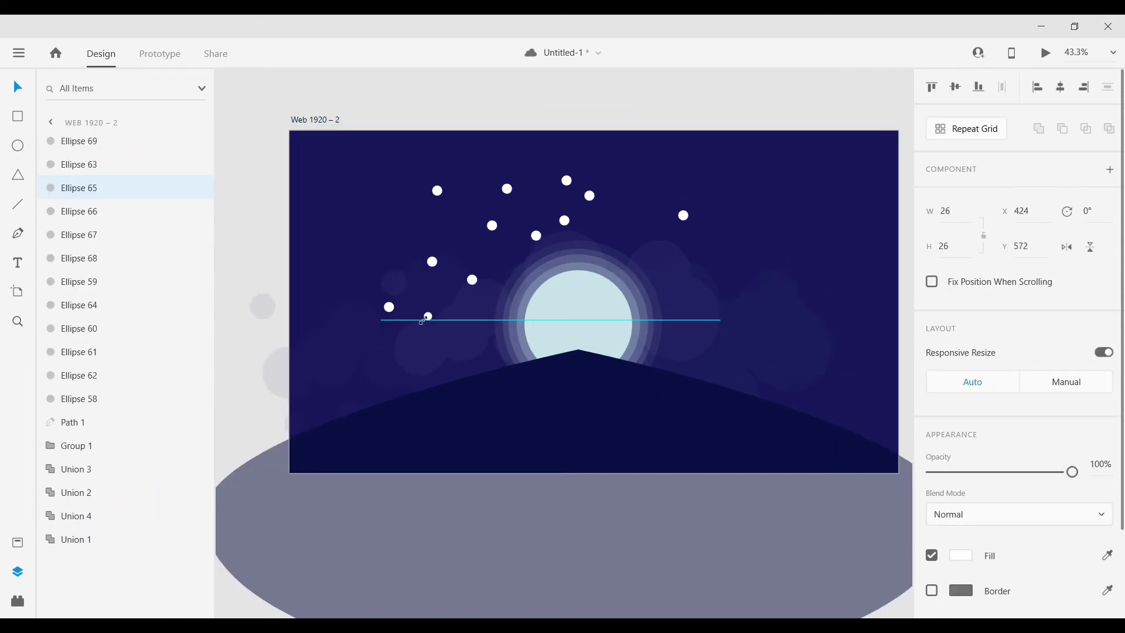
pyautogui.click(386, 311)
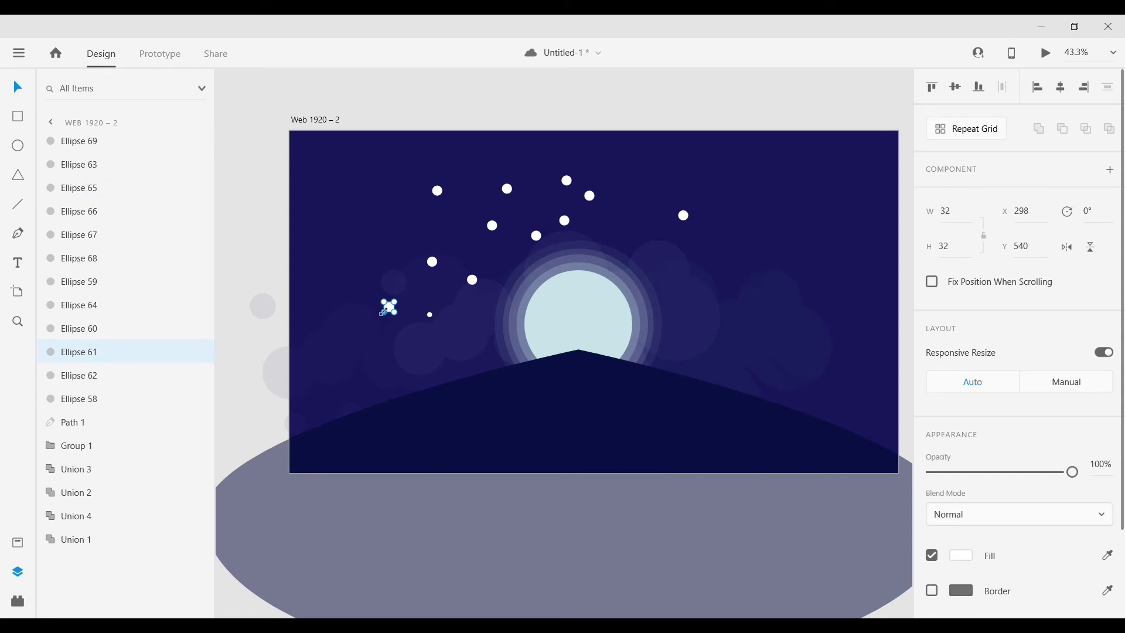
pyautogui.click(507, 188)
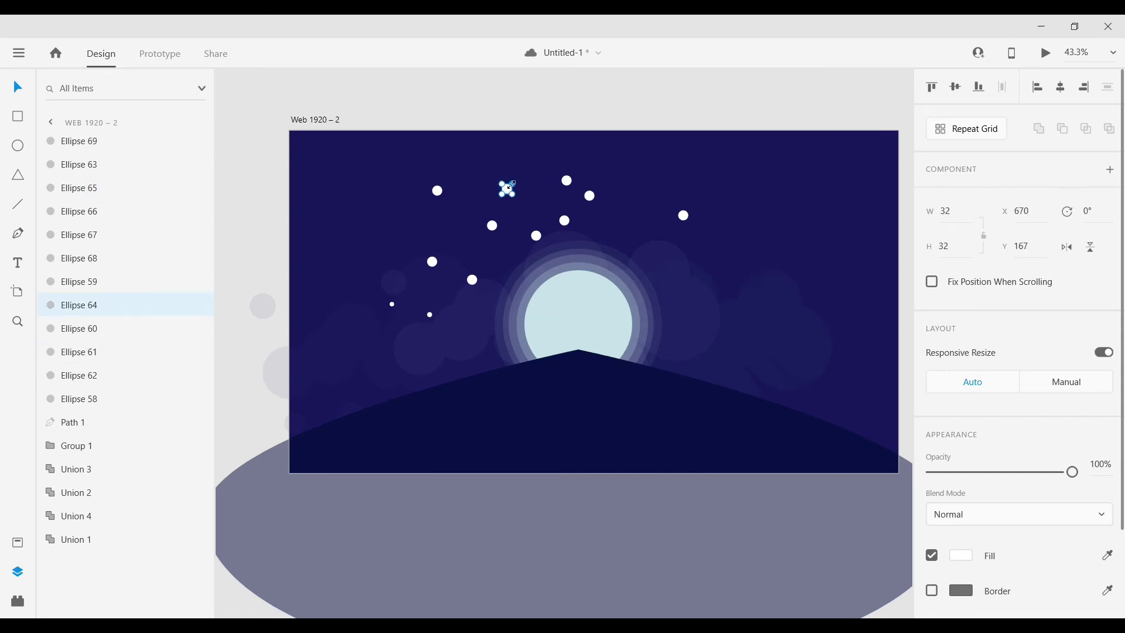
pyautogui.moveTo(514, 184); pyautogui.dragTo(513, 185)
pyautogui.click(437, 190)
pyautogui.moveTo(437, 190); pyautogui.dragTo(440, 192)
pyautogui.click(492, 225)
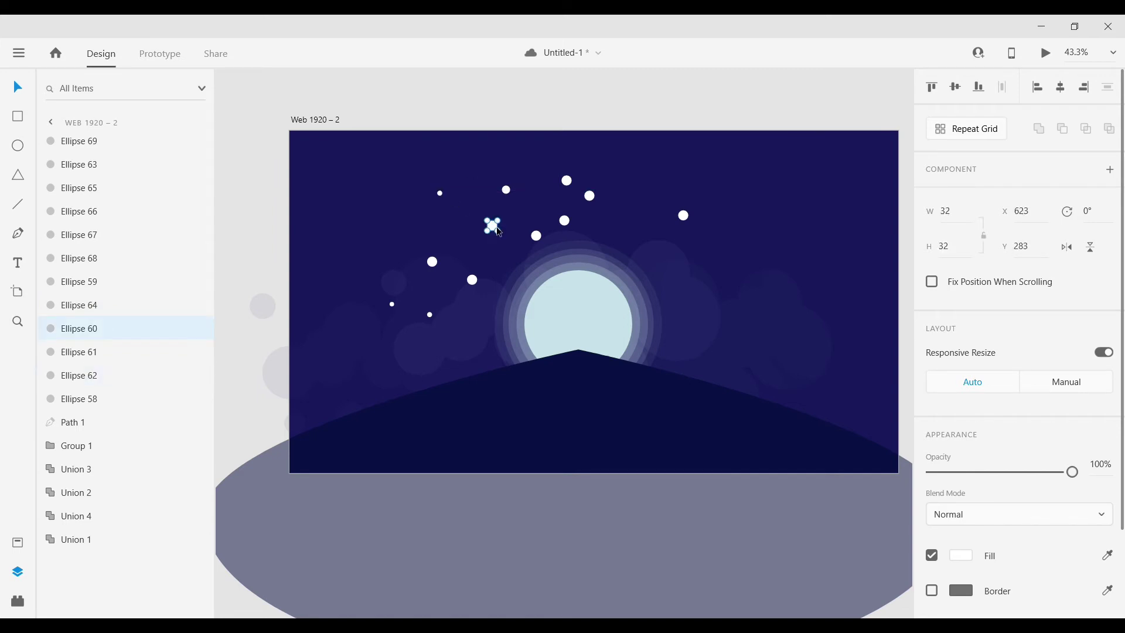
pyautogui.moveTo(502, 223); pyautogui.dragTo(500, 226)
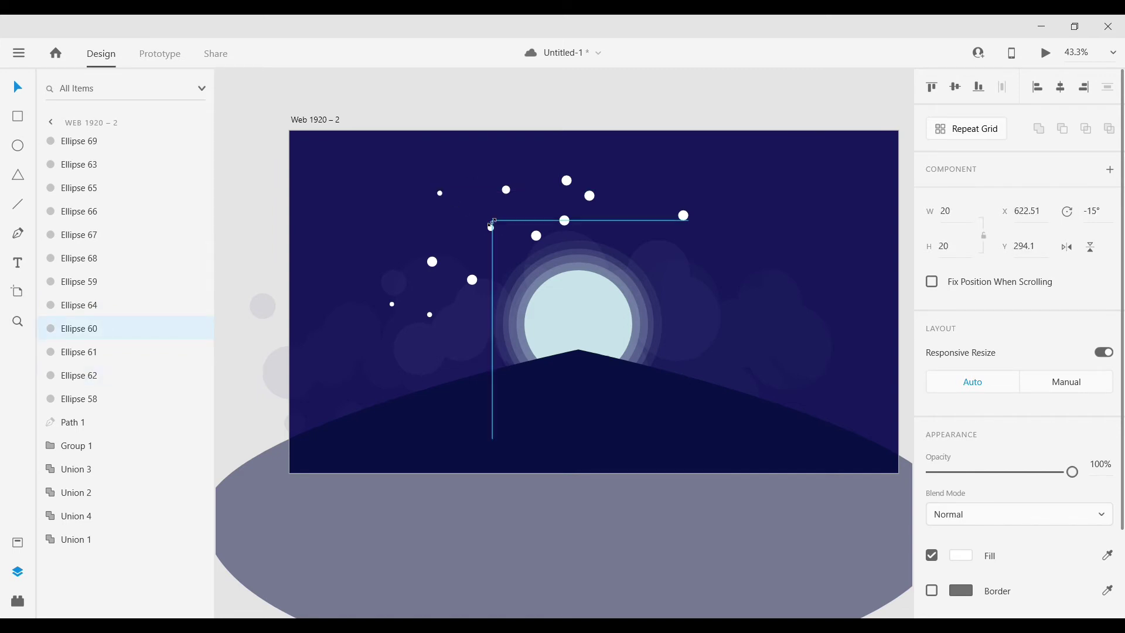
# Shrink the stars left and right of the moon to smaller dots, then deselect
pyautogui.click(431, 263)
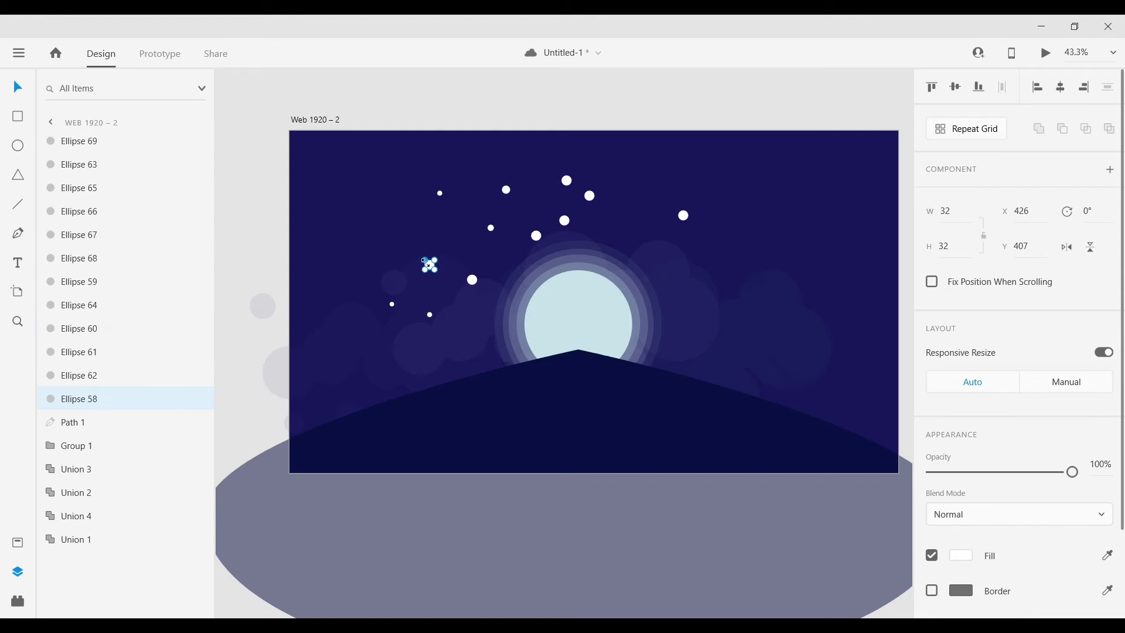
pyautogui.moveTo(424, 259); pyautogui.dragTo(428, 263)
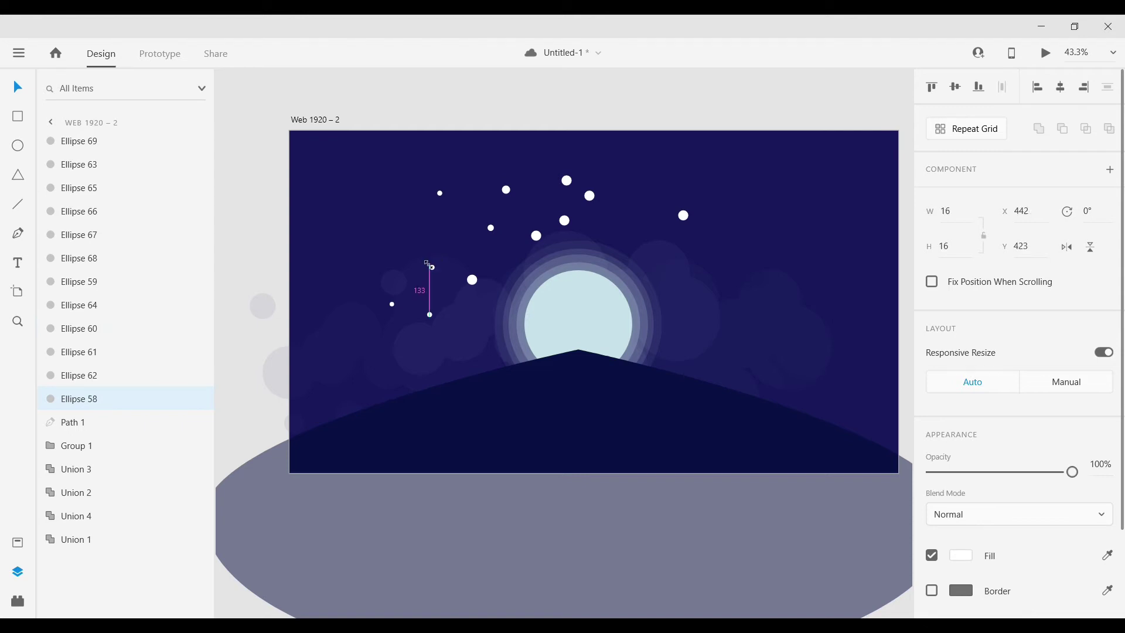
pyautogui.click(473, 280)
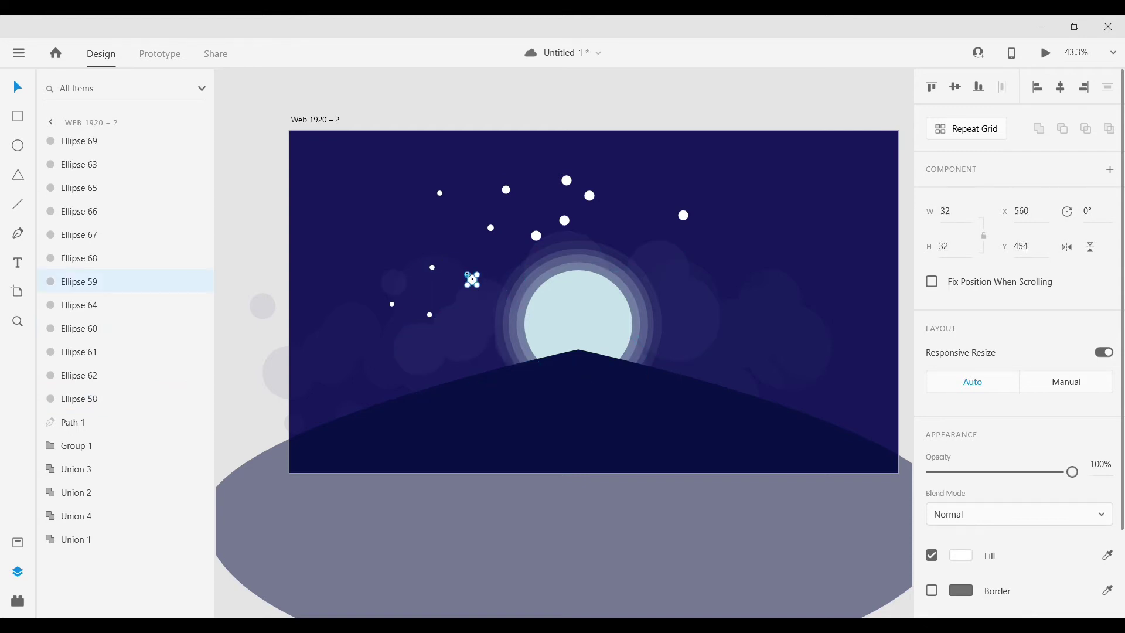
pyautogui.click(587, 197)
pyautogui.moveTo(581, 189); pyautogui.dragTo(564, 177)
pyautogui.click(566, 180)
pyautogui.click(565, 223)
pyautogui.moveTo(558, 216)
pyautogui.mouseDown()
pyautogui.moveTo(566, 223)
pyautogui.moveTo(540, 237)
pyautogui.mouseUp()
pyautogui.click(536, 236)
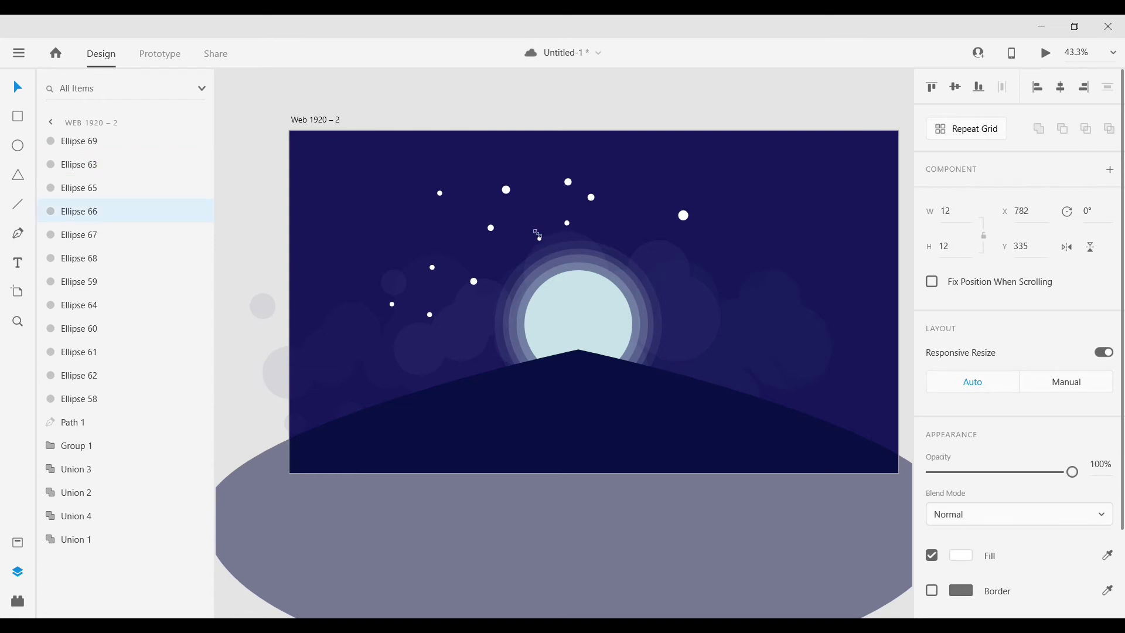
pyautogui.click(682, 215)
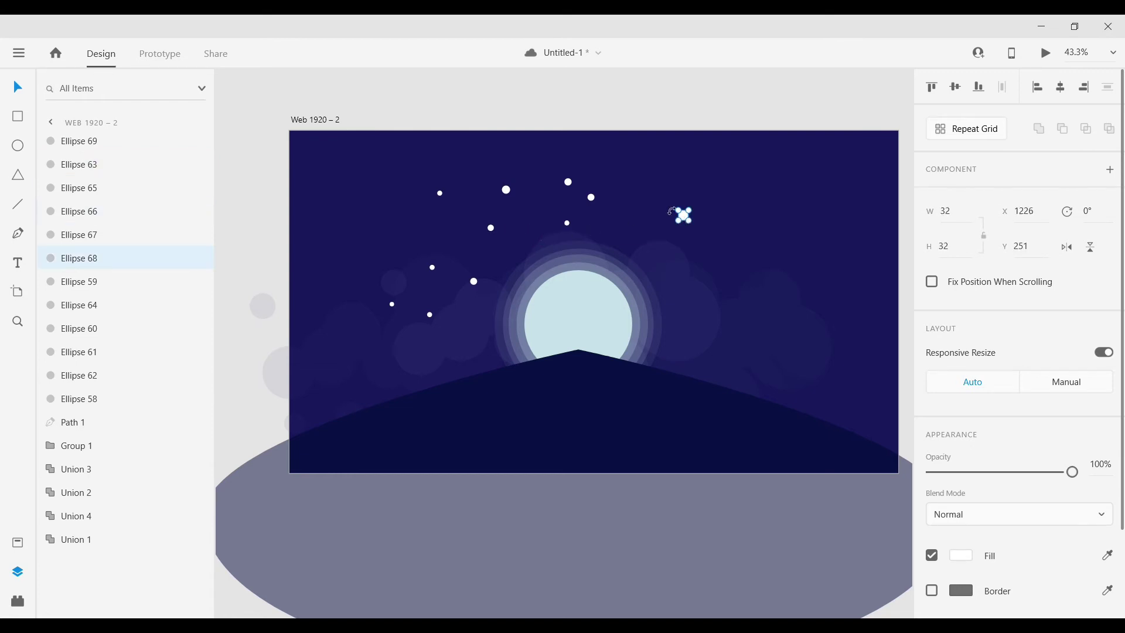
pyautogui.moveTo(673, 209); pyautogui.dragTo(680, 216)
pyautogui.click(766, 124)
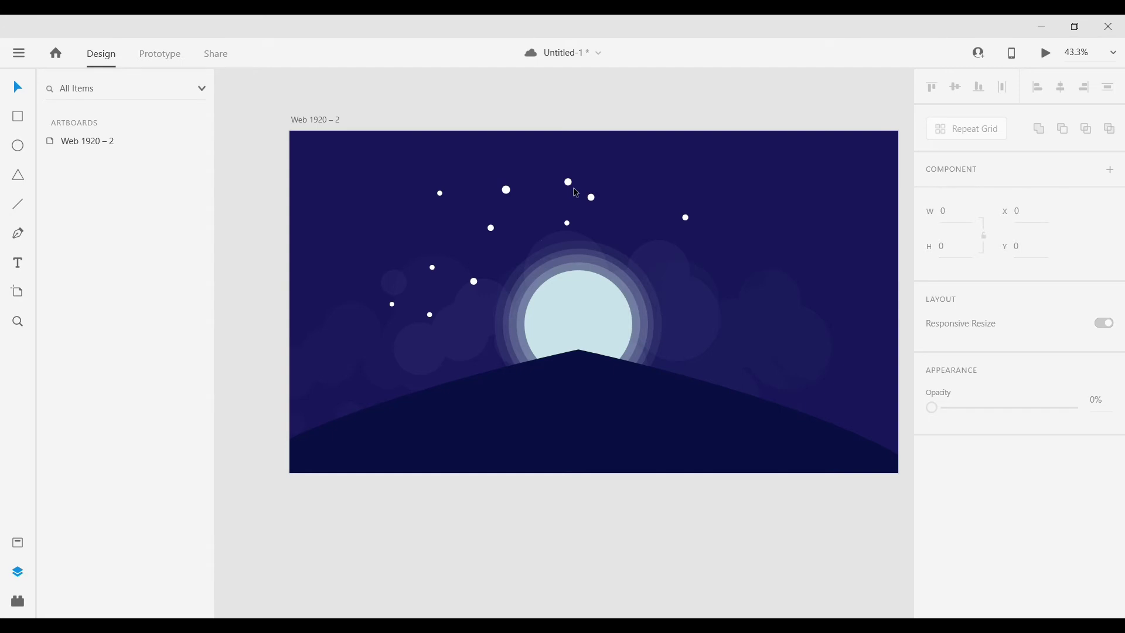
# Duplicate star dots across the top and right side of the sky
pyautogui.moveTo(569, 183); pyautogui.dragTo(667, 179)
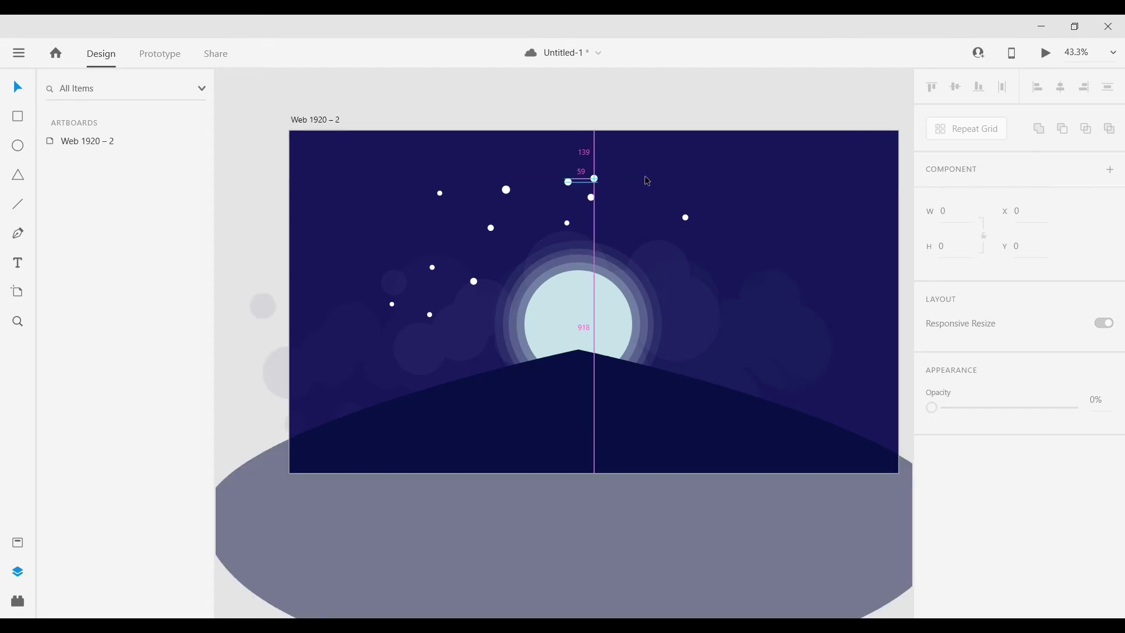
pyautogui.moveTo(592, 198); pyautogui.dragTo(617, 157)
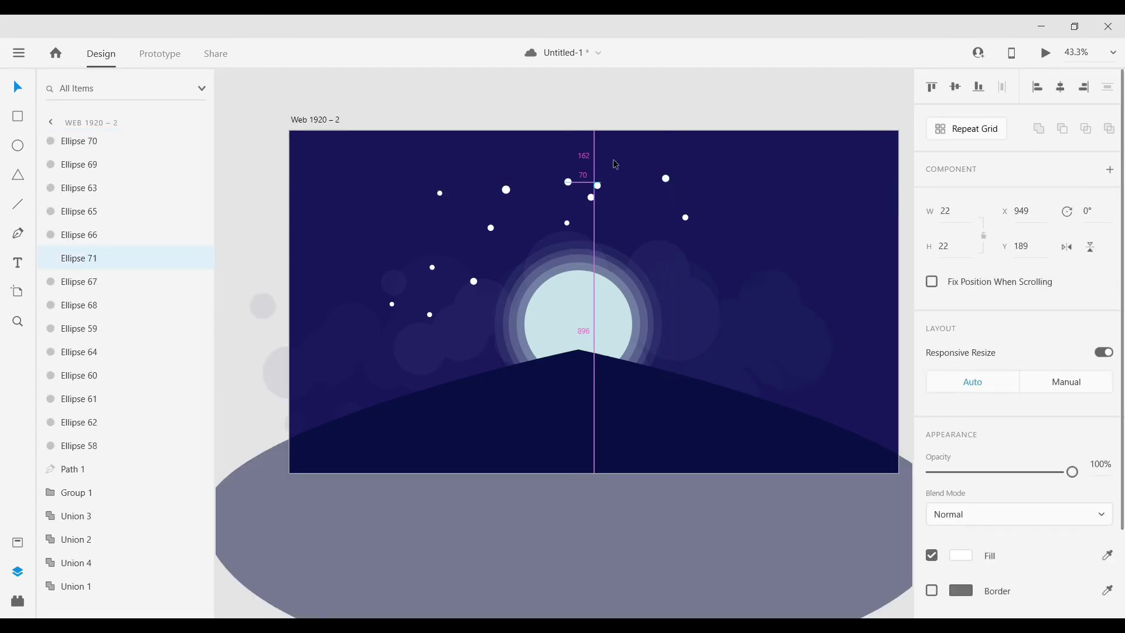
pyautogui.moveTo(507, 190); pyautogui.dragTo(790, 205)
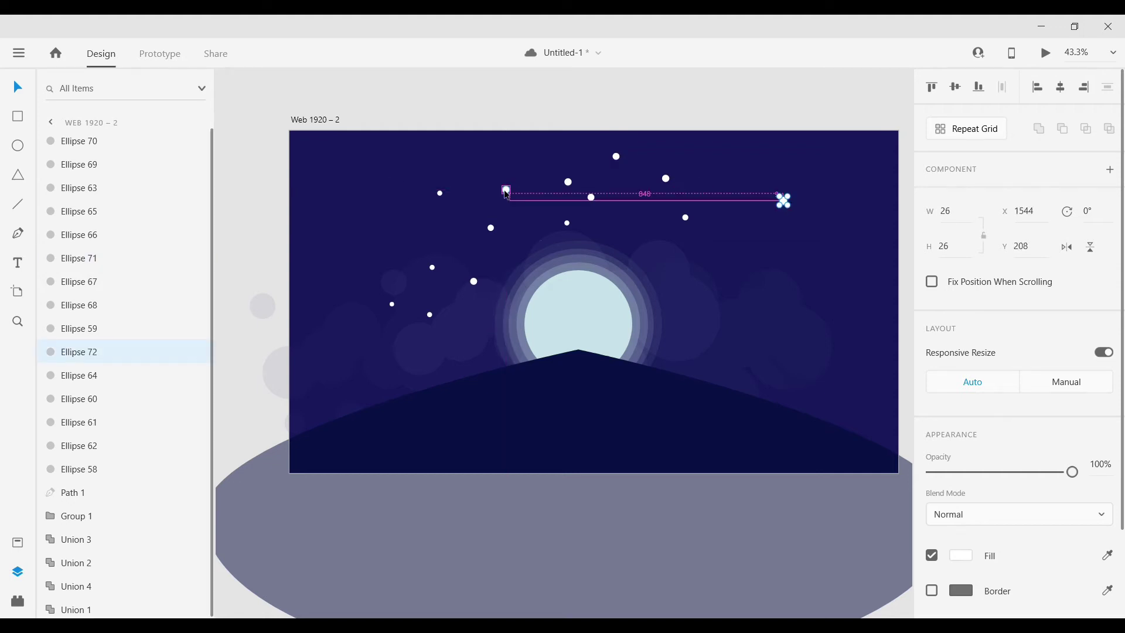
pyautogui.moveTo(507, 194); pyautogui.dragTo(785, 164)
pyautogui.moveTo(595, 201)
pyautogui.mouseDown()
pyautogui.moveTo(655, 231)
pyautogui.moveTo(755, 254)
pyautogui.mouseUp()
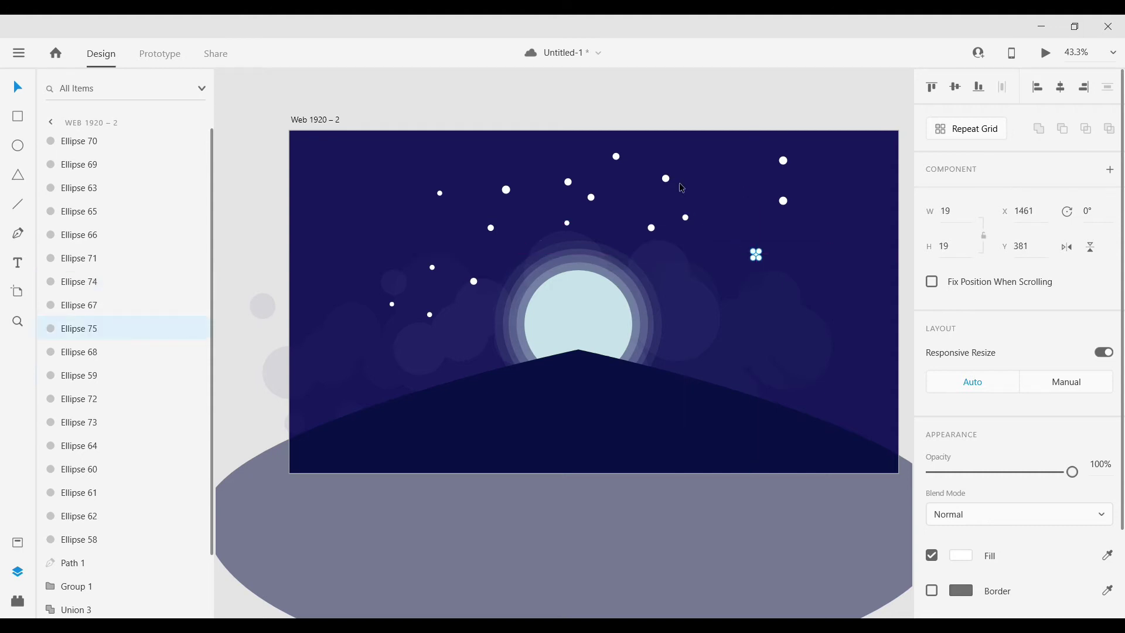
pyautogui.moveTo(686, 218); pyautogui.dragTo(624, 214)
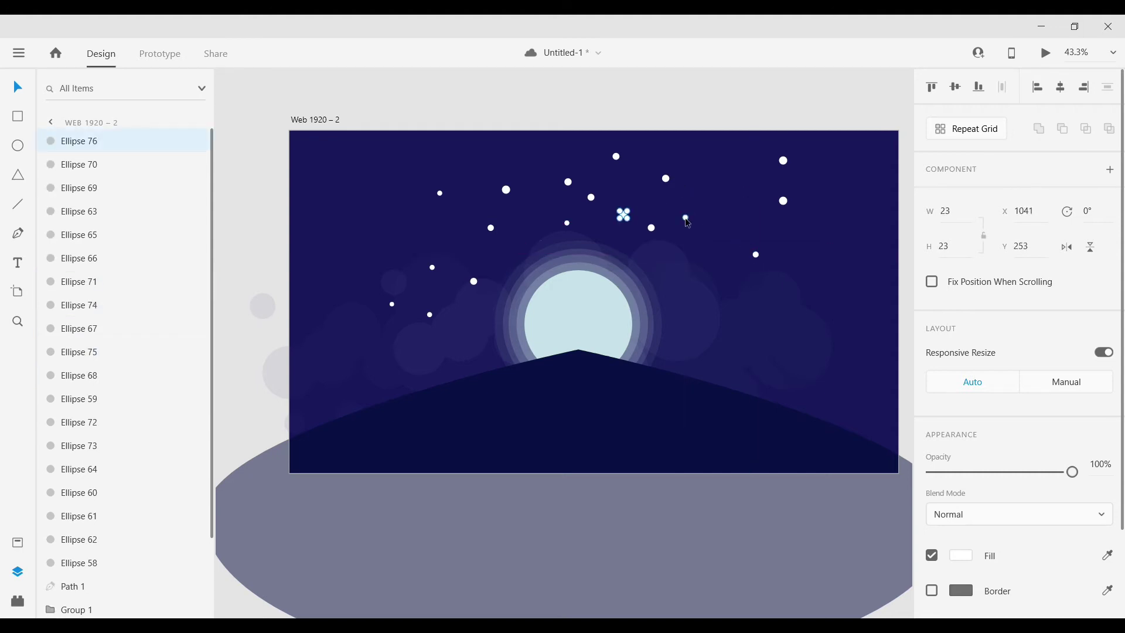
pyautogui.moveTo(665, 178); pyautogui.dragTo(741, 178)
pyautogui.moveTo(667, 182); pyautogui.dragTo(704, 158)
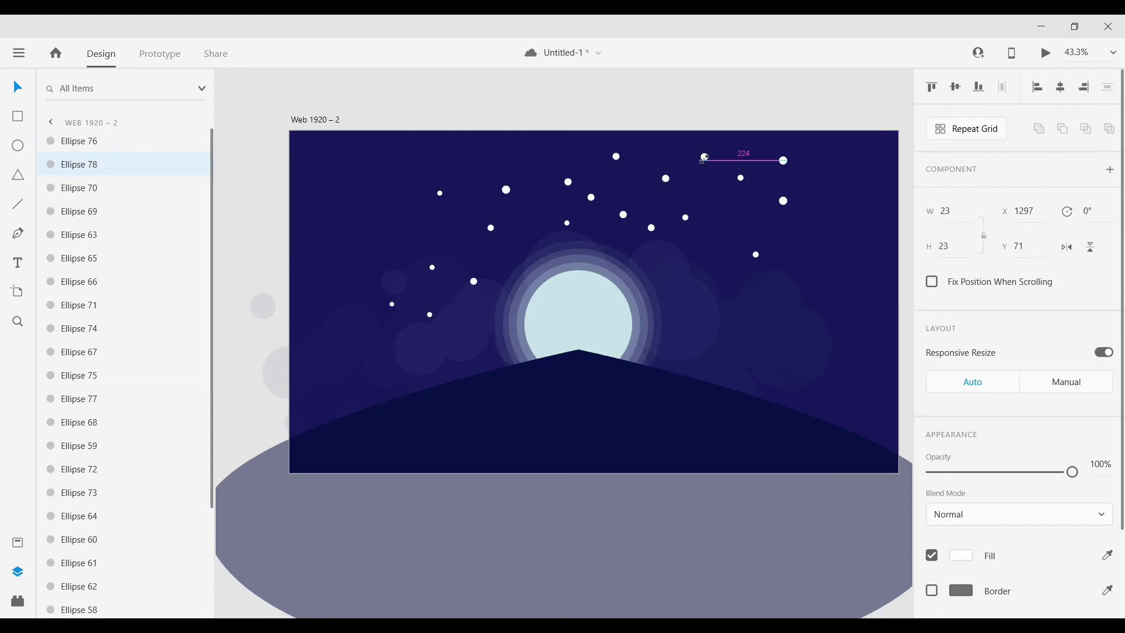
pyautogui.moveTo(783, 201); pyautogui.dragTo(848, 244)
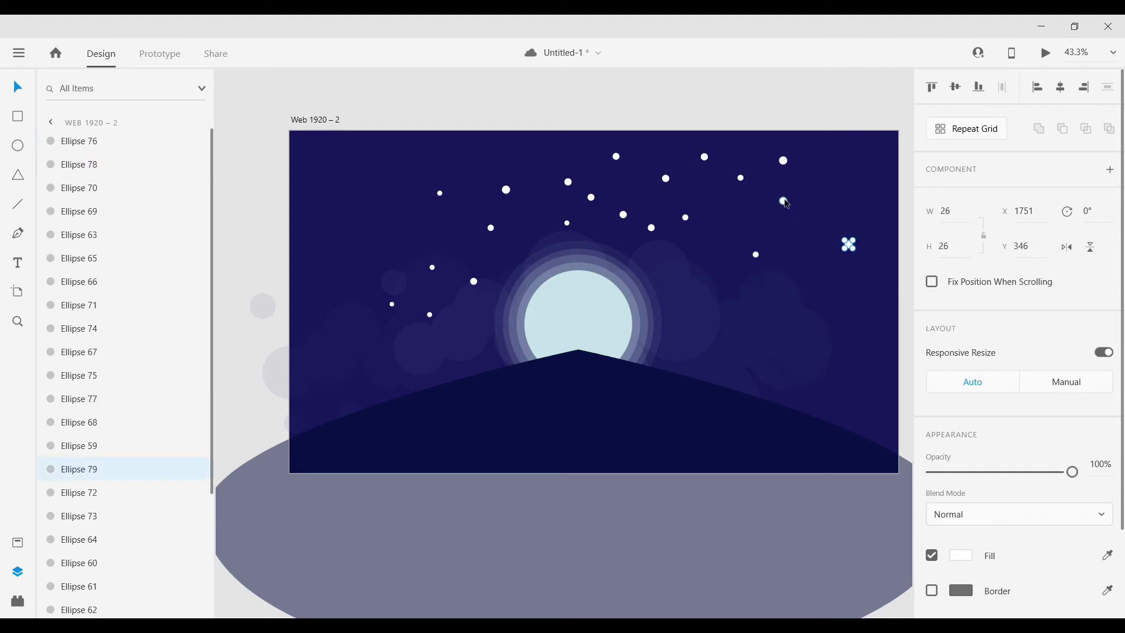
pyautogui.moveTo(785, 203); pyautogui.dragTo(739, 226)
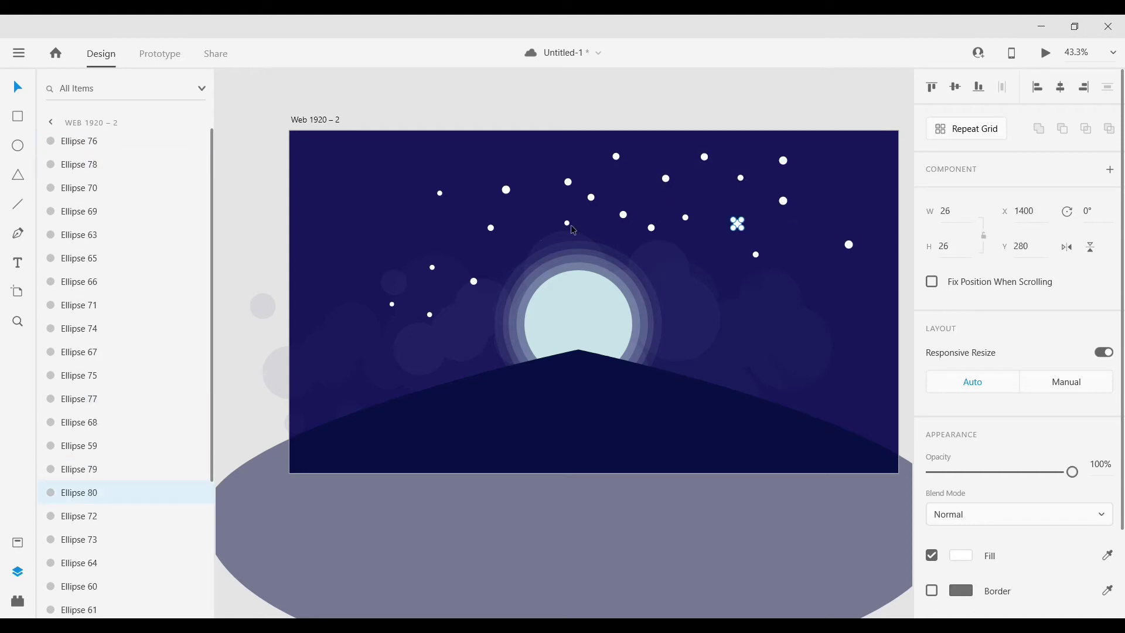
# Add more star copies around the moon and toward the upper left, then deselect
pyautogui.moveTo(572, 227); pyautogui.dragTo(648, 259)
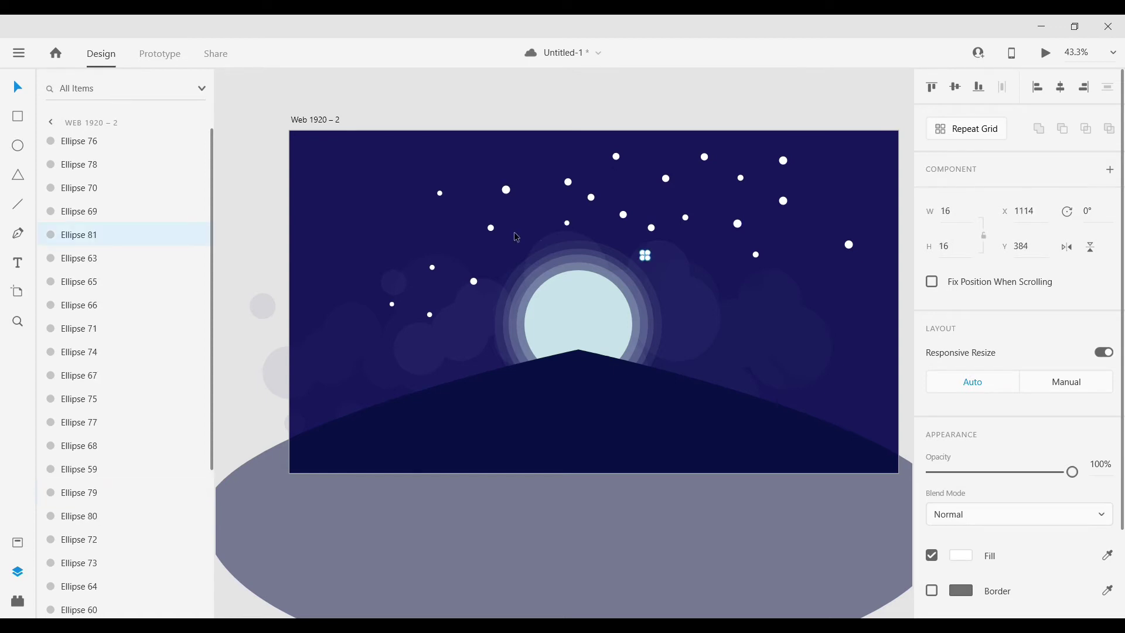
pyautogui.click(474, 282)
pyautogui.moveTo(474, 281); pyautogui.dragTo(525, 256)
pyautogui.moveTo(654, 235); pyautogui.dragTo(681, 259)
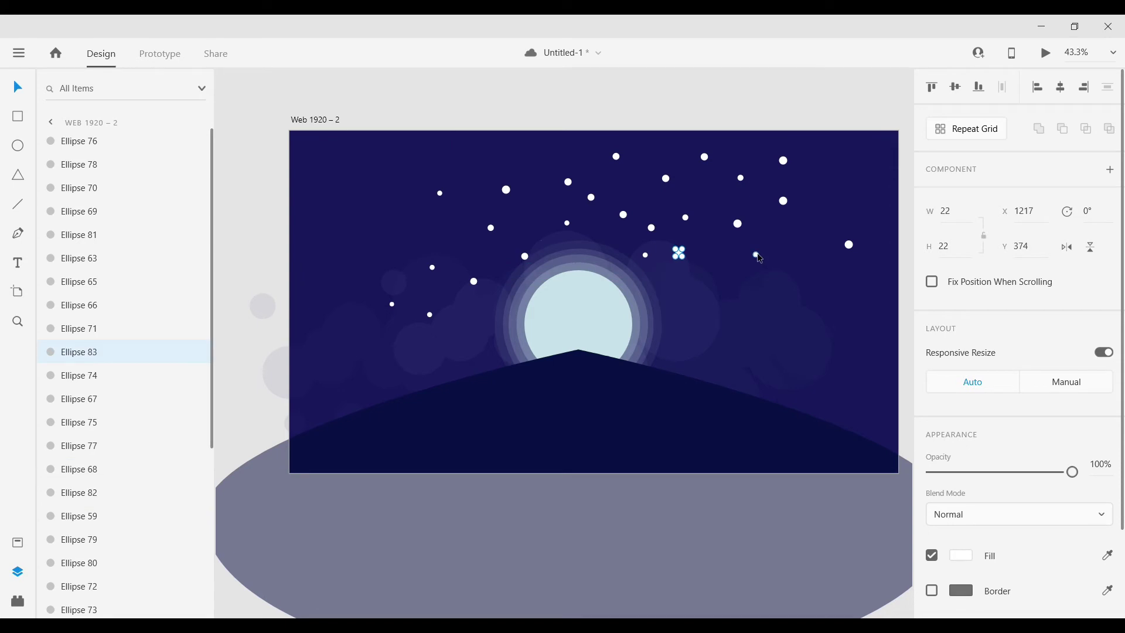
pyautogui.moveTo(759, 258); pyautogui.dragTo(724, 281)
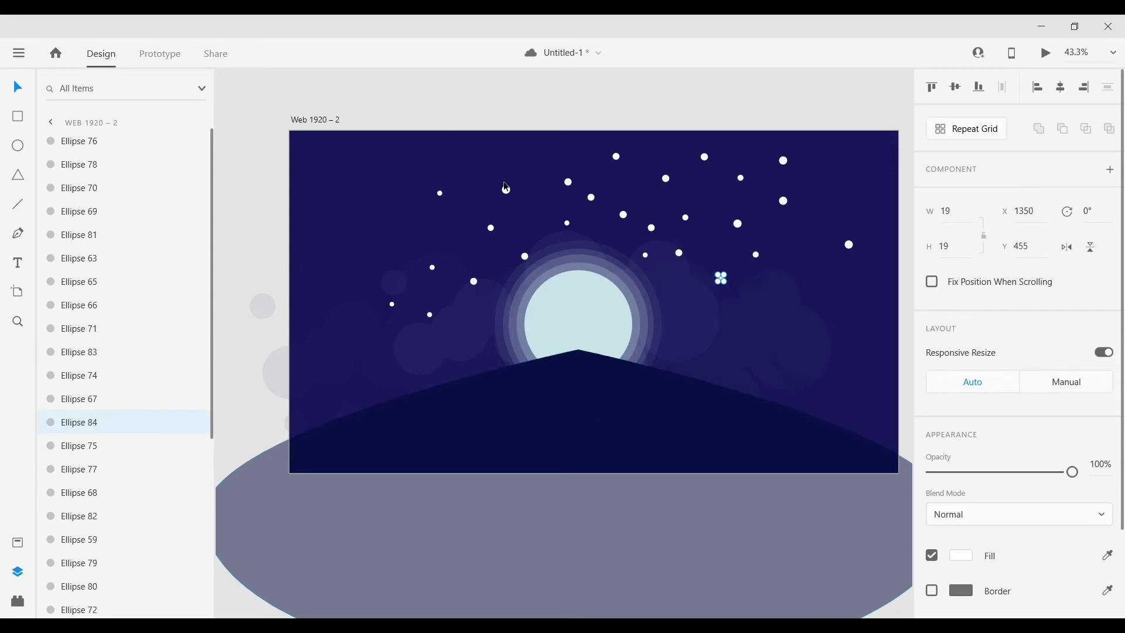
pyautogui.moveTo(506, 193)
pyautogui.mouseDown()
pyautogui.moveTo(481, 165)
pyautogui.moveTo(505, 187)
pyautogui.mouseUp()
pyautogui.press('e')
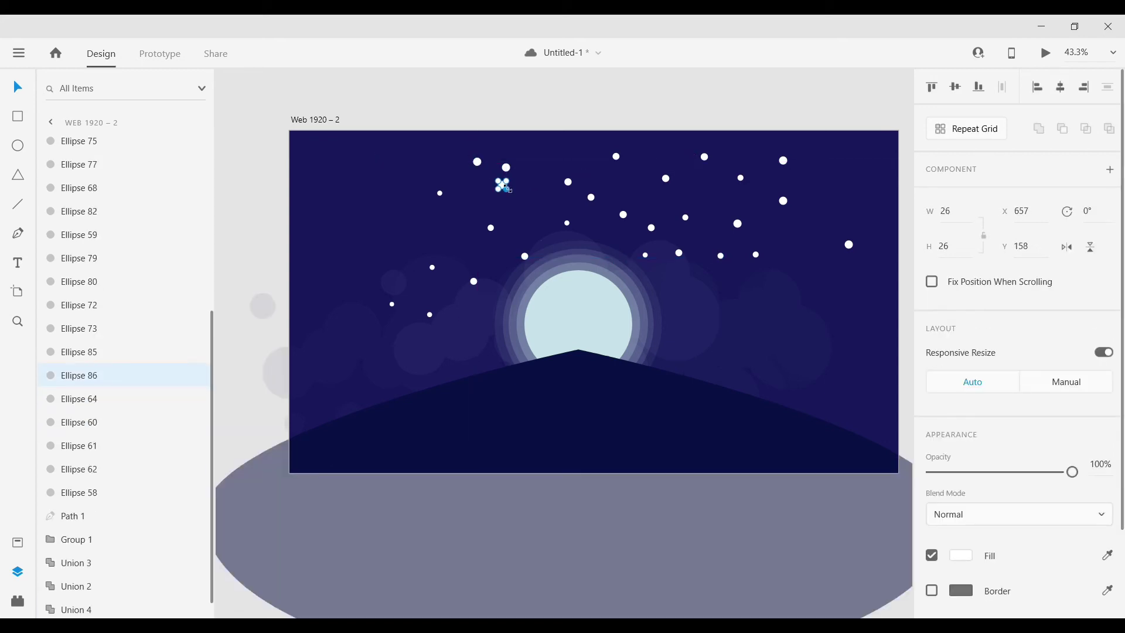
pyautogui.press('Escape')
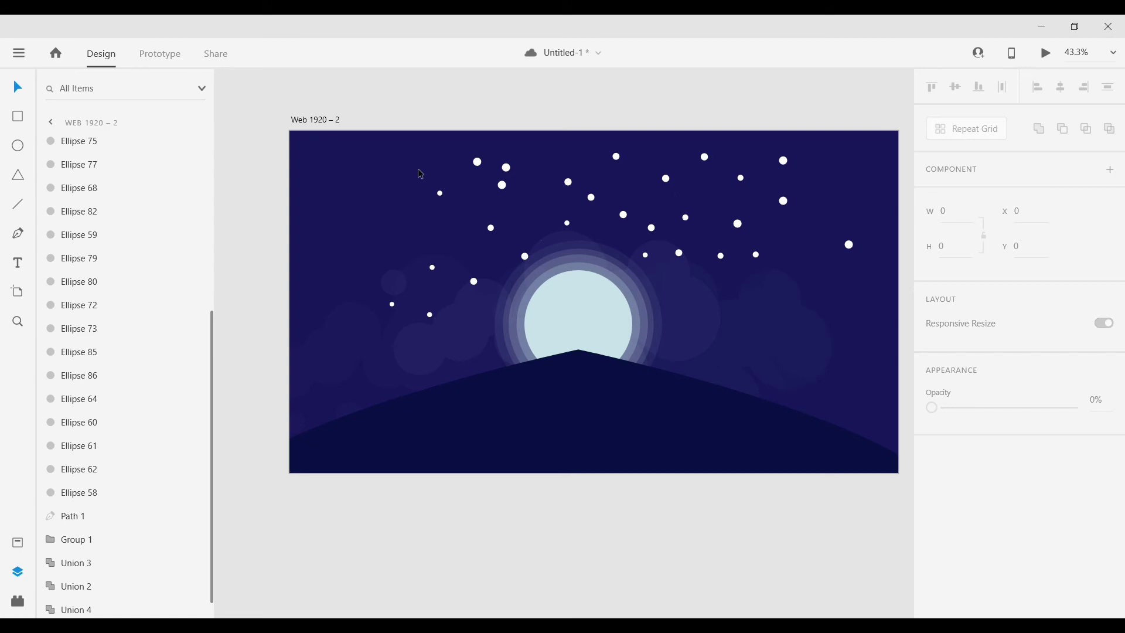
# Colour all the star layers with the light blue #8BCBF6 swatch from Assets
pyautogui.moveTo(404, 144); pyautogui.dragTo(803, 209)
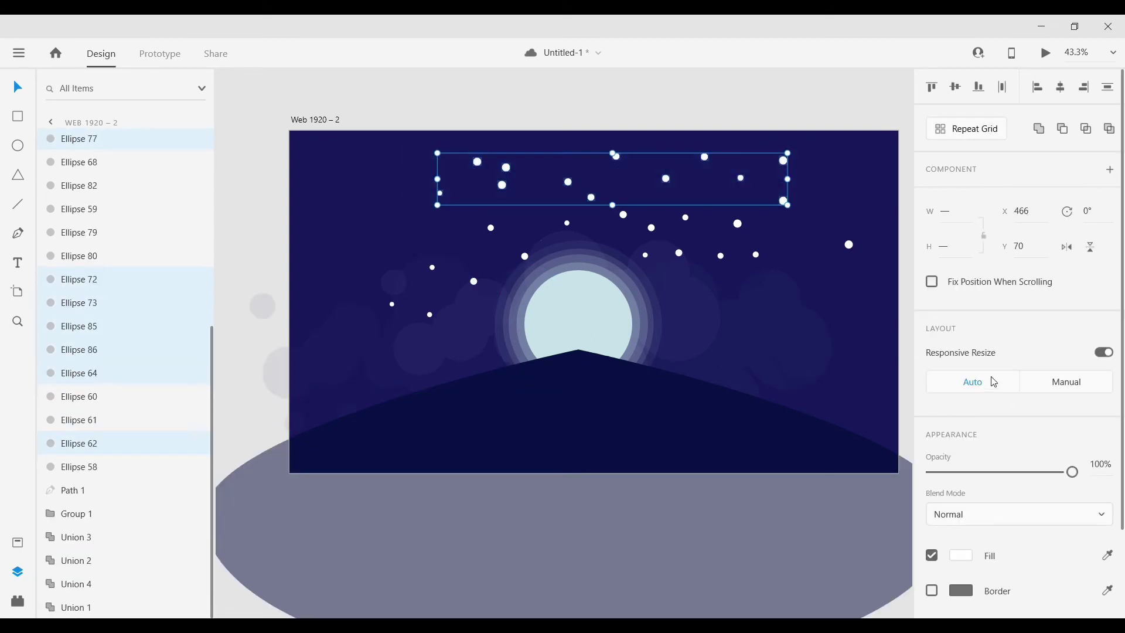
pyautogui.click(86, 473)
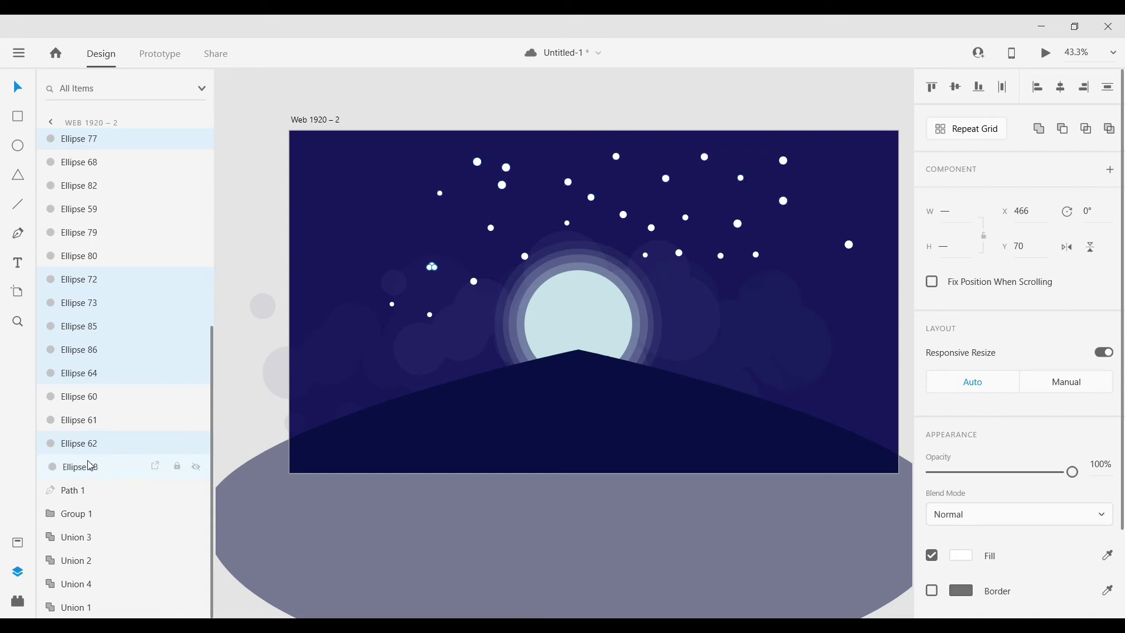
pyautogui.scroll(5, 83, 218)
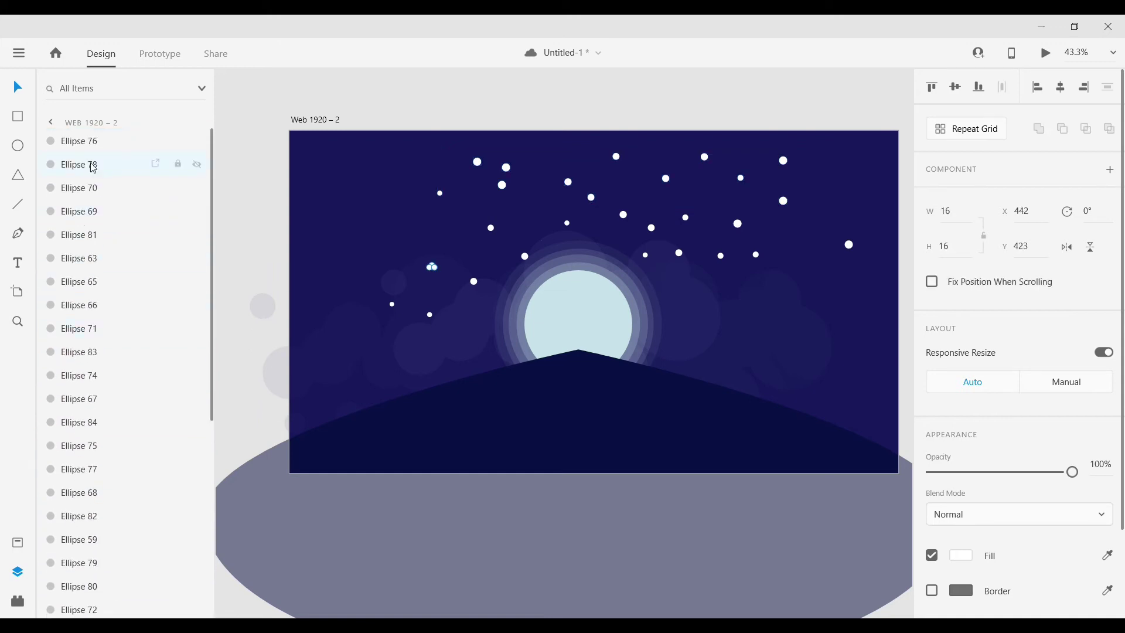
pyautogui.keyDown('shift'); pyautogui.click(90, 141); pyautogui.keyUp('shift')
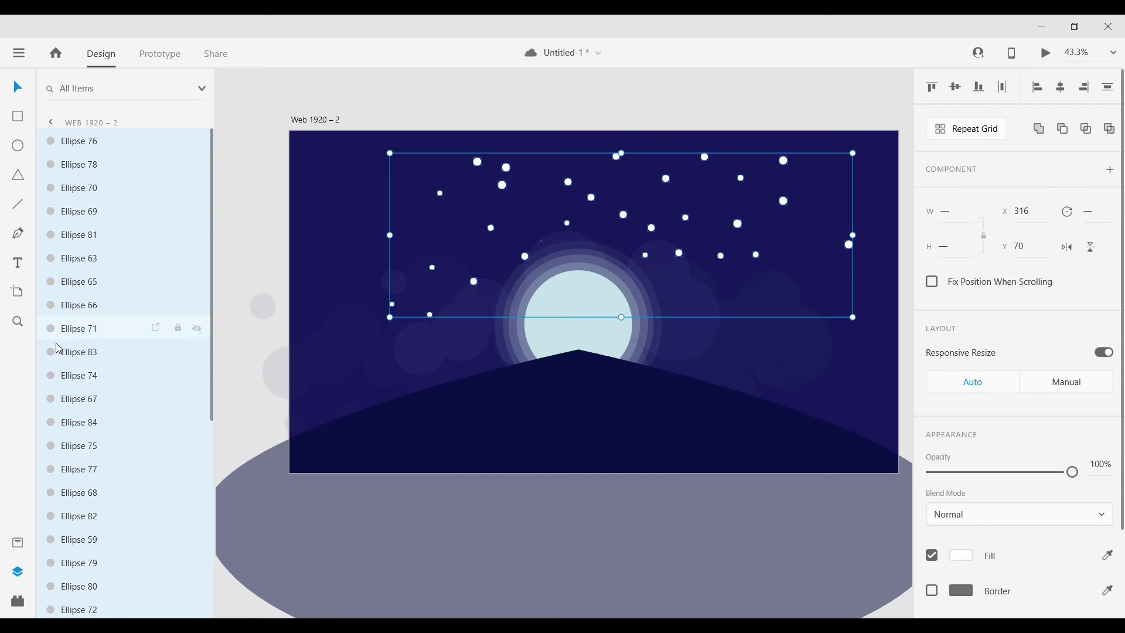
pyautogui.click(17, 543)
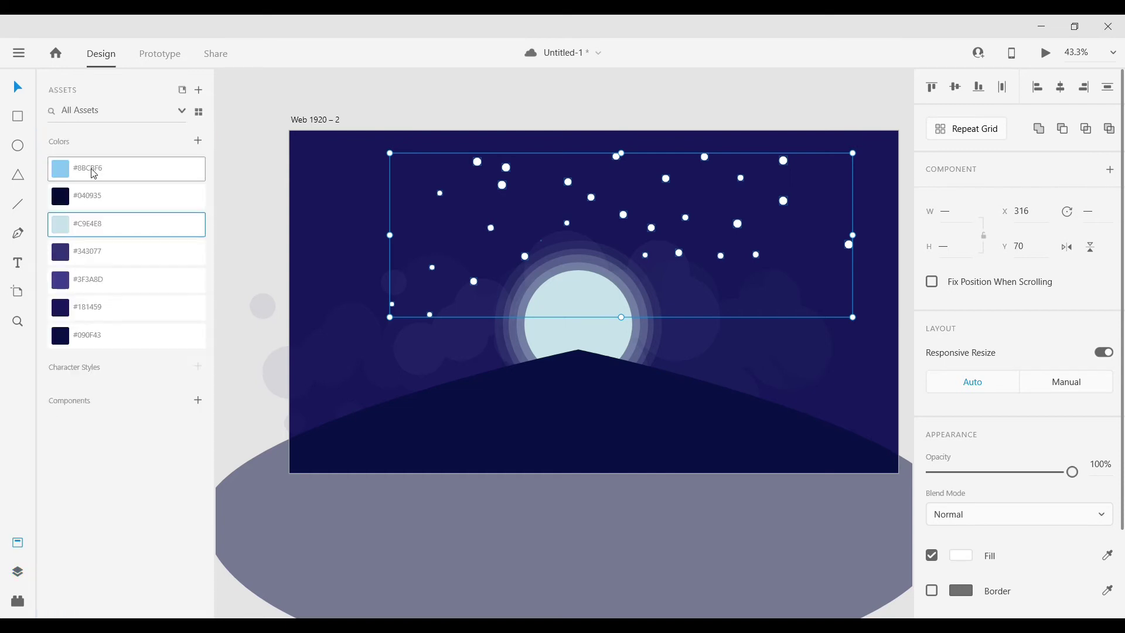
pyautogui.click(92, 175)
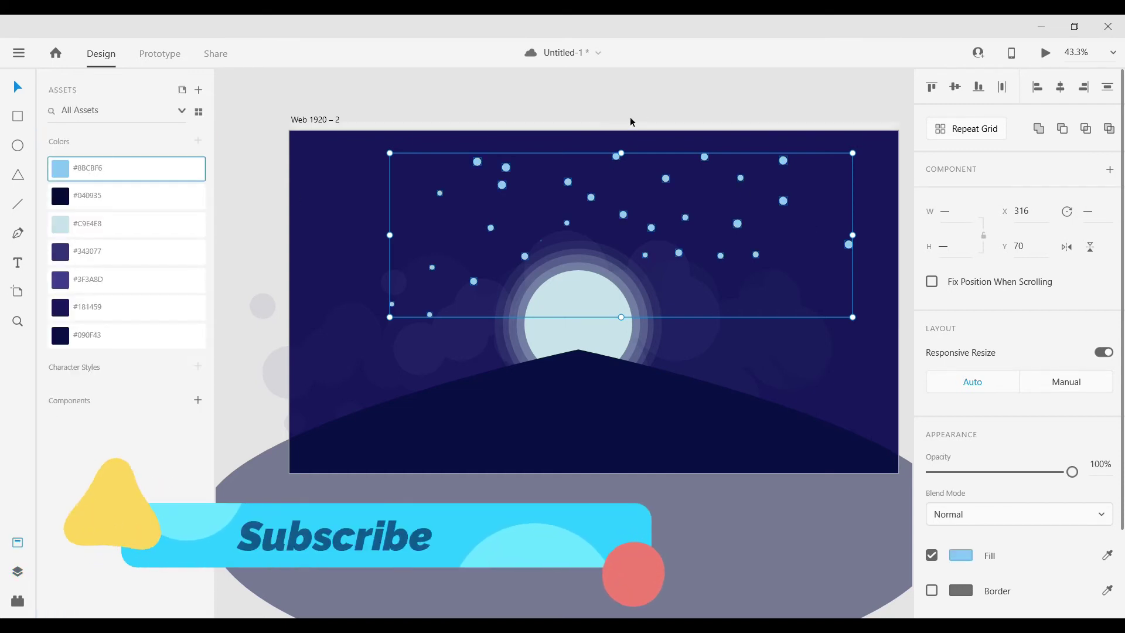
# Dim the top row of stars to 38% opacity
pyautogui.click(644, 108)
pyautogui.moveTo(432, 145); pyautogui.dragTo(803, 216)
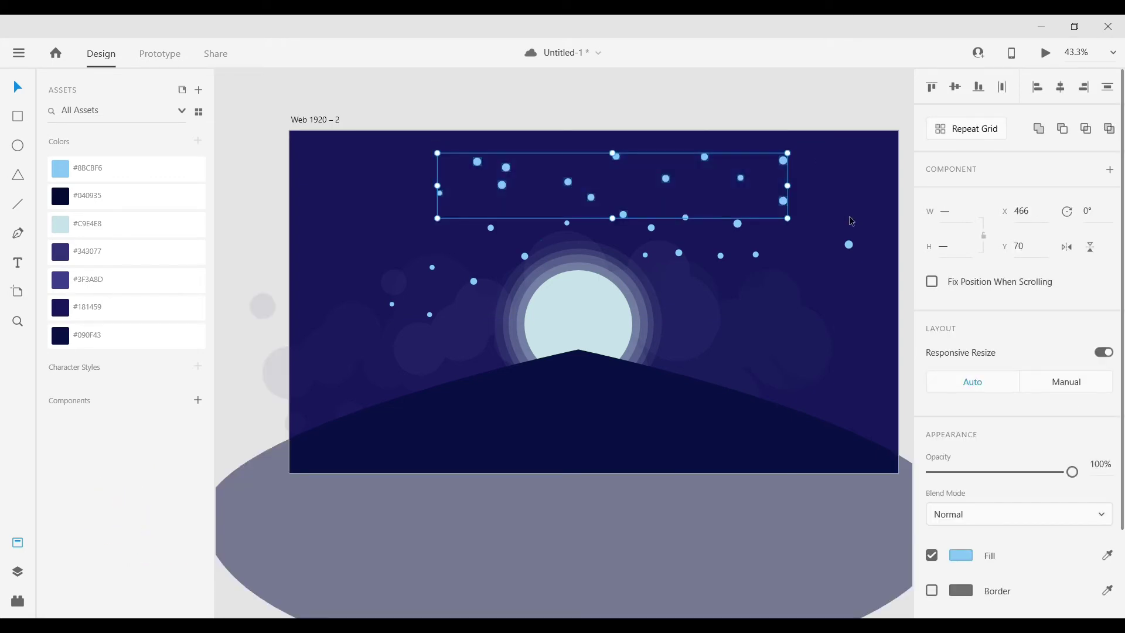
pyautogui.moveTo(1072, 472); pyautogui.dragTo(985, 473)
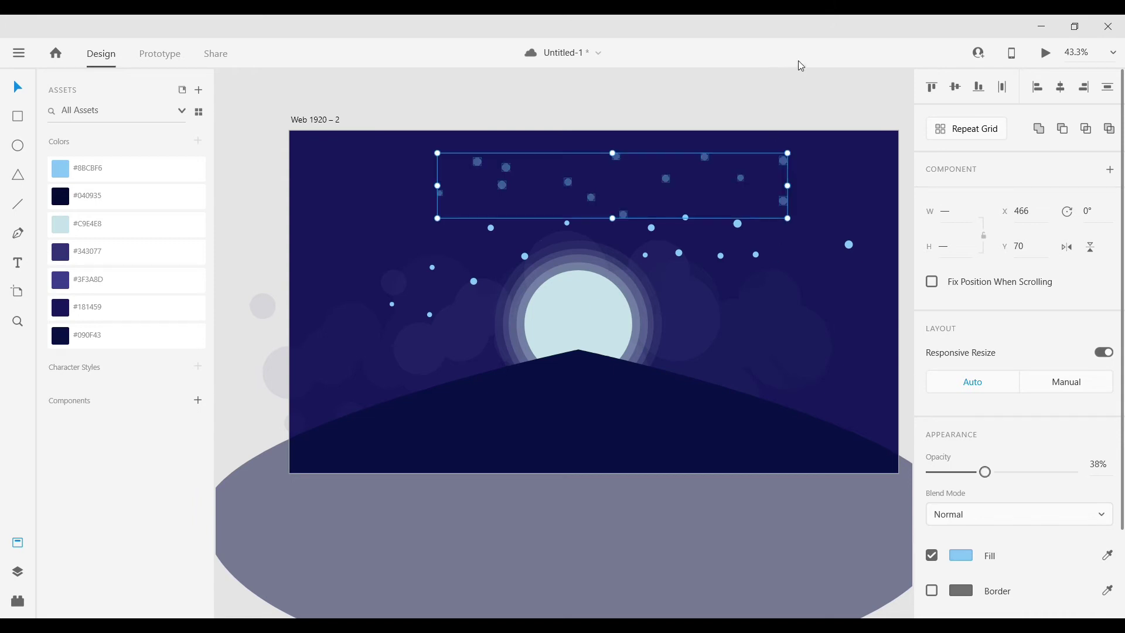
pyautogui.click(791, 100)
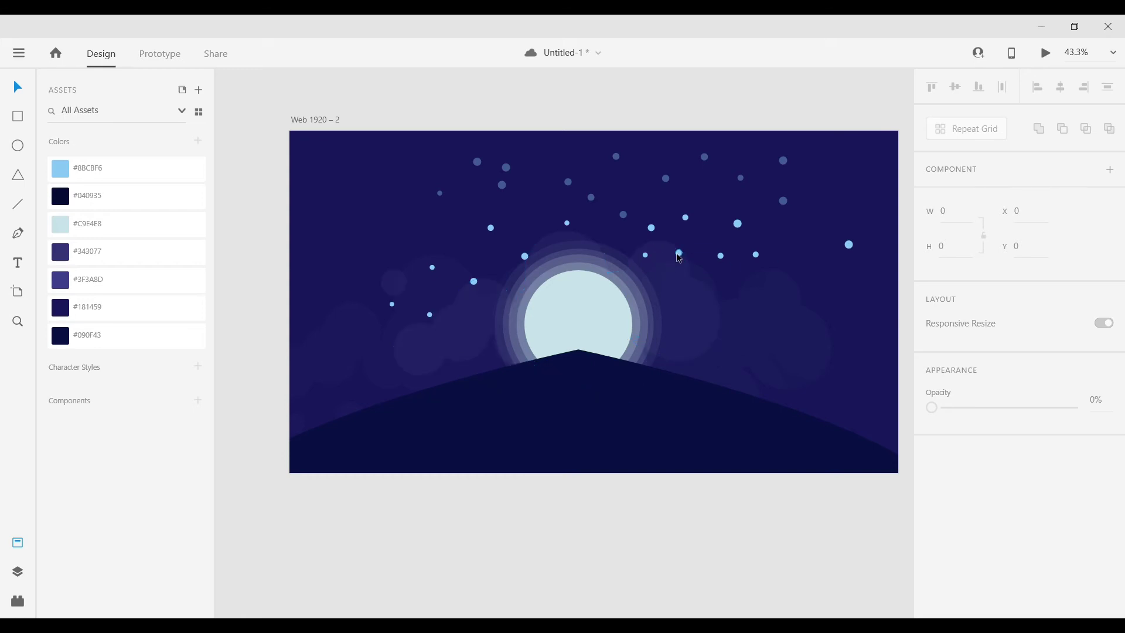
# Copy a star above the moon's right and move the bright right-hand star up-left
pyautogui.moveTo(680, 258)
pyautogui.mouseDown()
pyautogui.moveTo(677, 270)
pyautogui.moveTo(651, 235)
pyautogui.mouseUp()
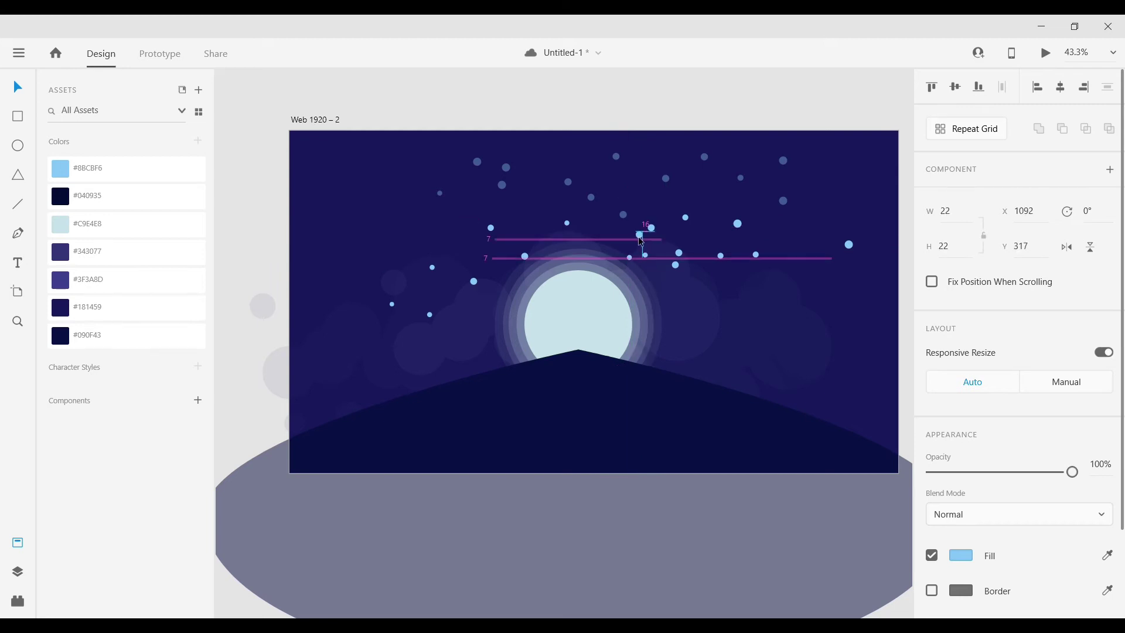
pyautogui.moveTo(651, 235); pyautogui.dragTo(630, 243)
pyautogui.moveTo(848, 244)
pyautogui.mouseDown()
pyautogui.moveTo(788, 234)
pyautogui.moveTo(815, 270)
pyautogui.mouseUp()
pyautogui.moveTo(838, 199); pyautogui.dragTo(713, 251)
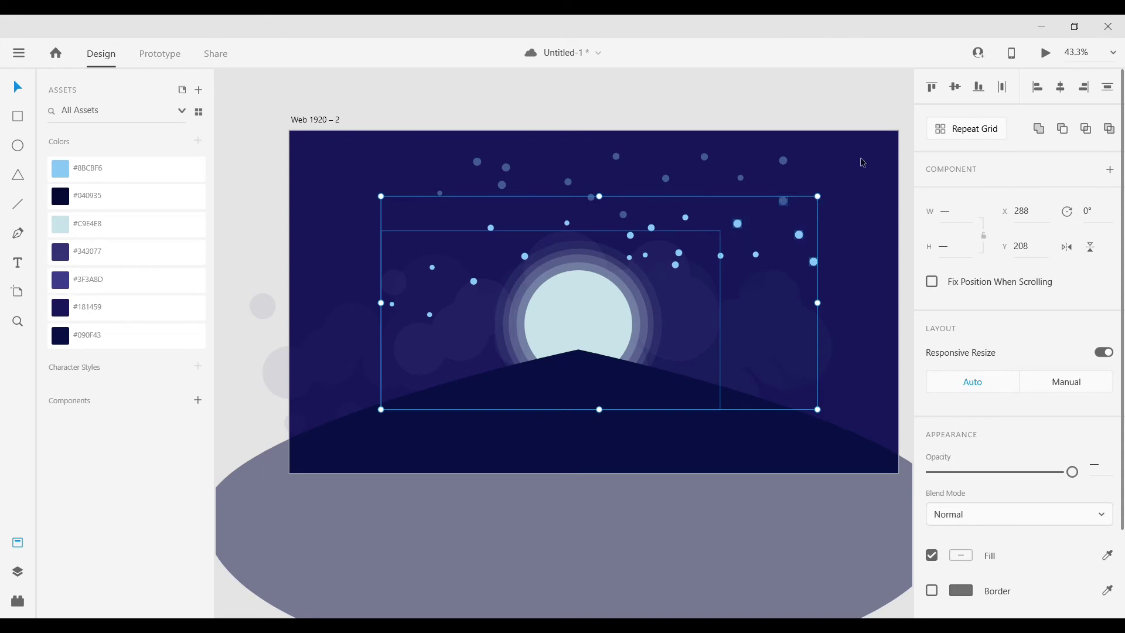
pyautogui.click(868, 123)
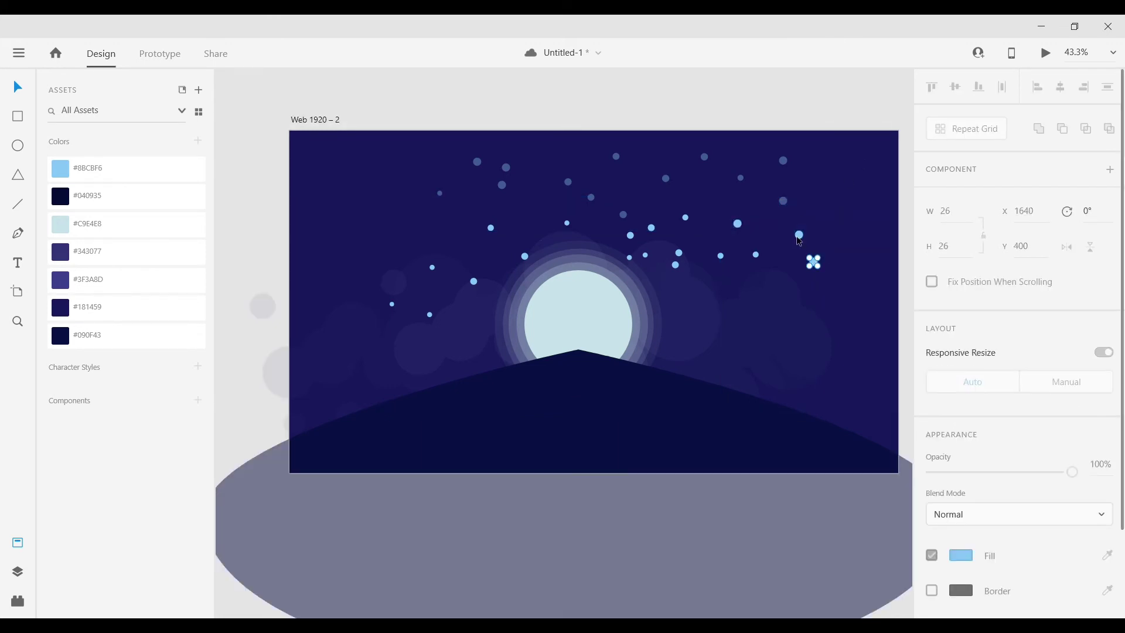
# Lower the opacity of two upper-right stars and of six stars right of the moon
pyautogui.click(799, 237)
pyautogui.keyDown('shift'); pyautogui.click(739, 225); pyautogui.keyUp('shift')
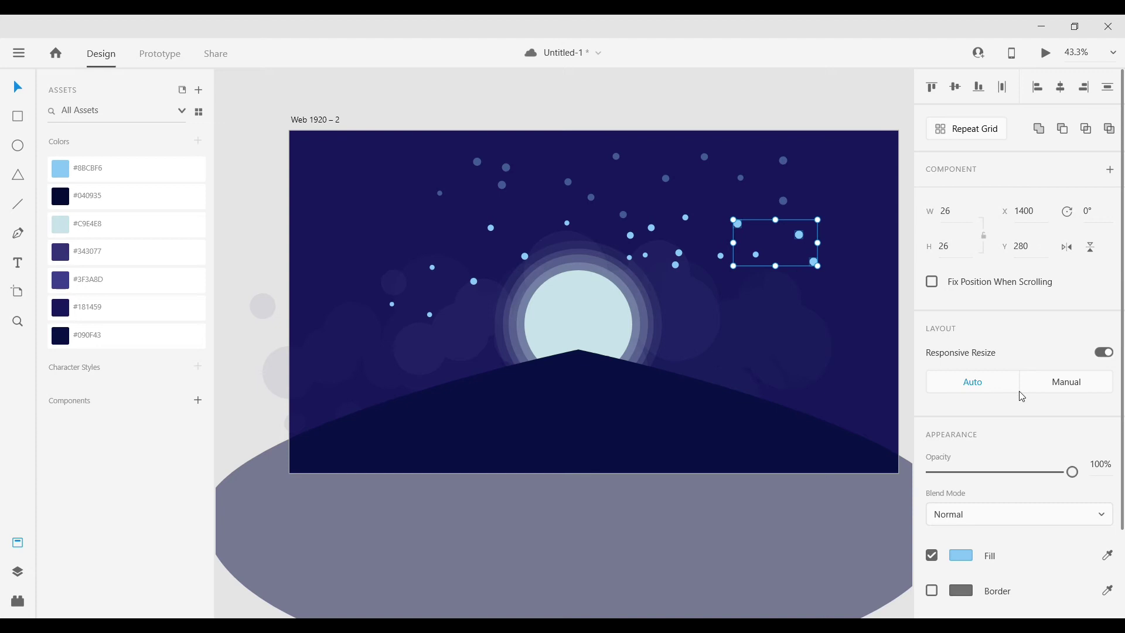
pyautogui.moveTo(1072, 472); pyautogui.dragTo(982, 490)
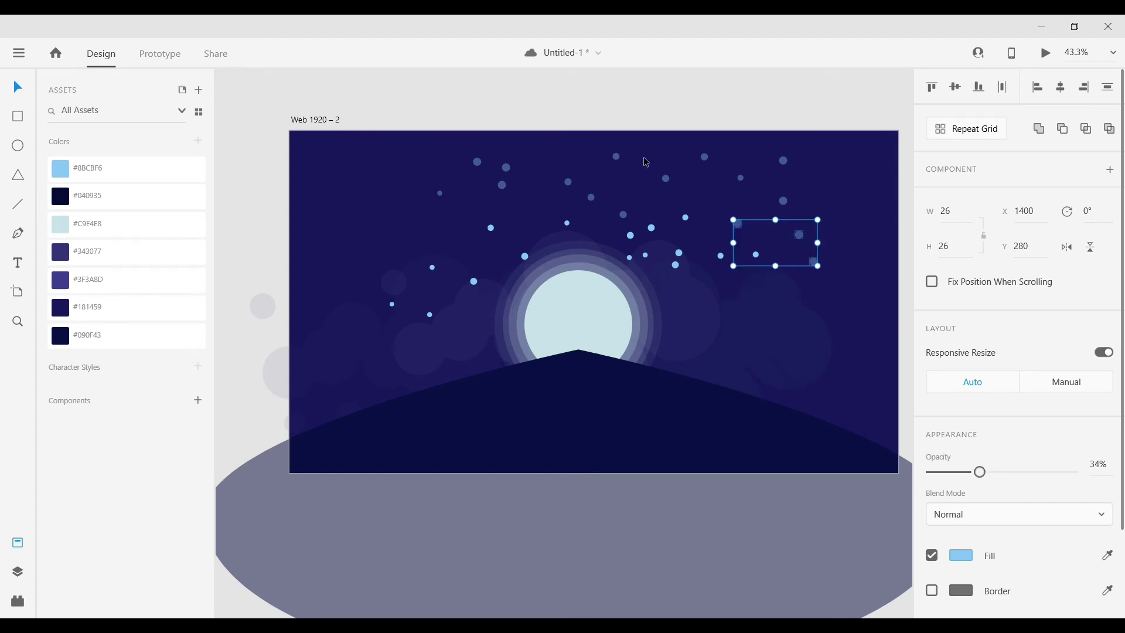
pyautogui.click(685, 218)
pyautogui.keyDown('shift'); pyautogui.click(722, 256); pyautogui.keyUp('shift')
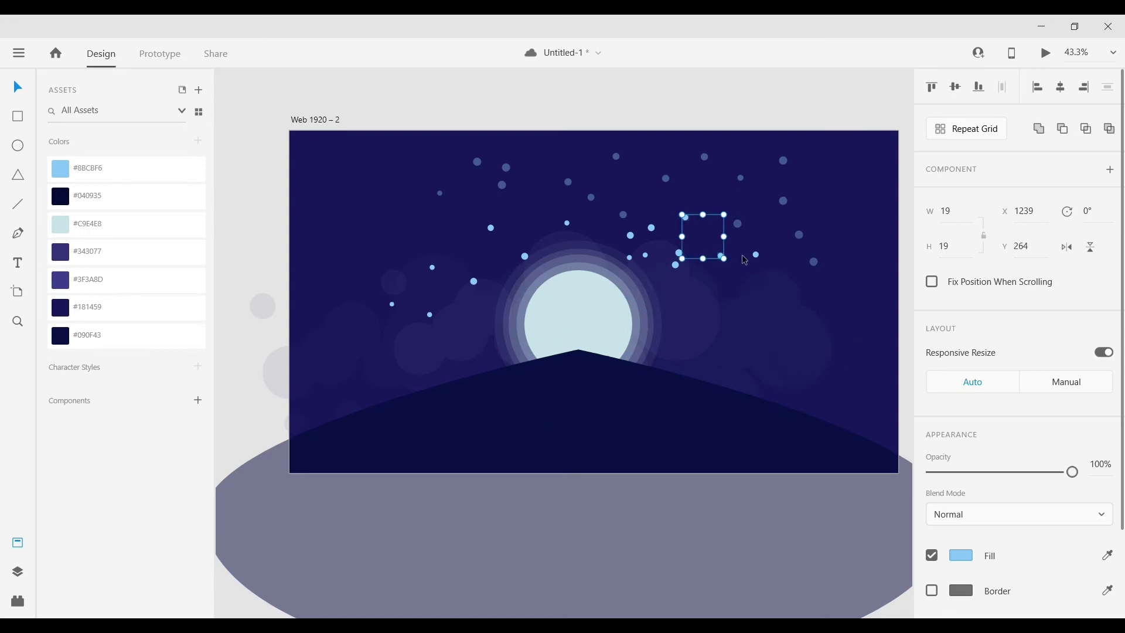
pyautogui.keyDown('shift'); pyautogui.click(756, 256); pyautogui.keyUp('shift')
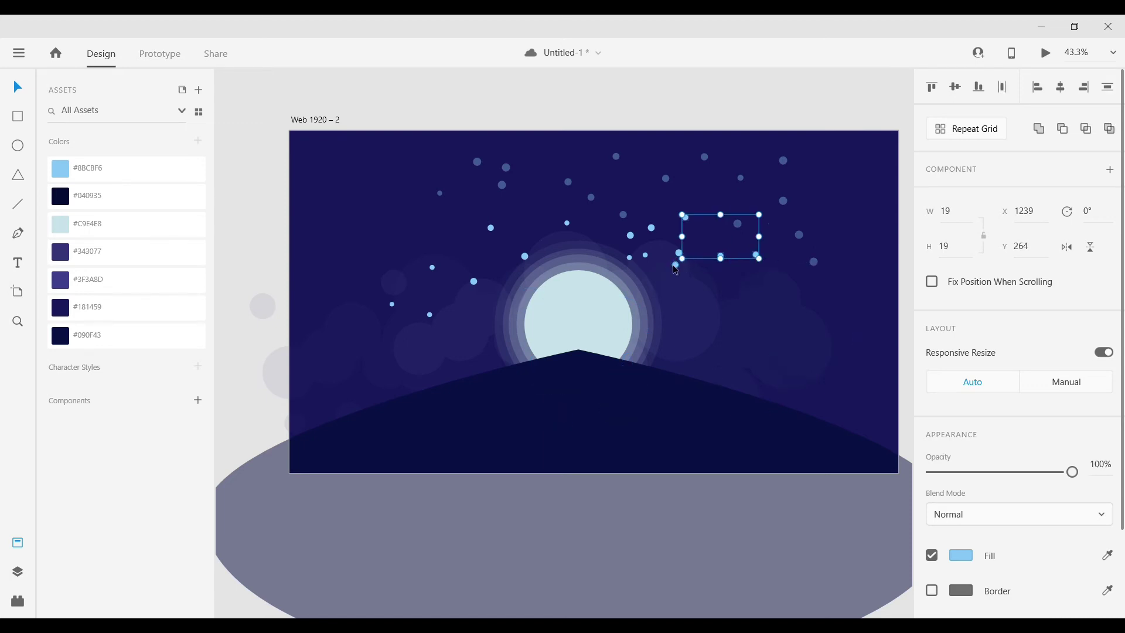
pyautogui.keyDown('shift'); pyautogui.click(676, 265); pyautogui.keyUp('shift')
pyautogui.keyDown('shift'); pyautogui.click(646, 255); pyautogui.keyUp('shift')
pyautogui.keyDown('shift'); pyautogui.click(634, 235); pyautogui.keyUp('shift')
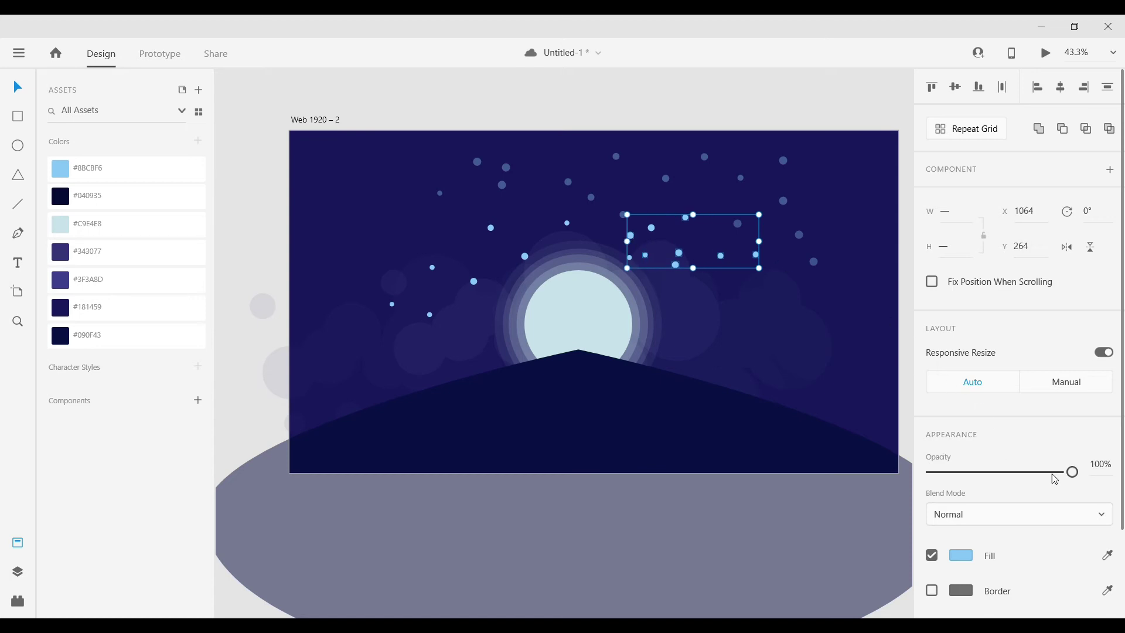
pyautogui.moveTo(1074, 476); pyautogui.dragTo(1028, 485)
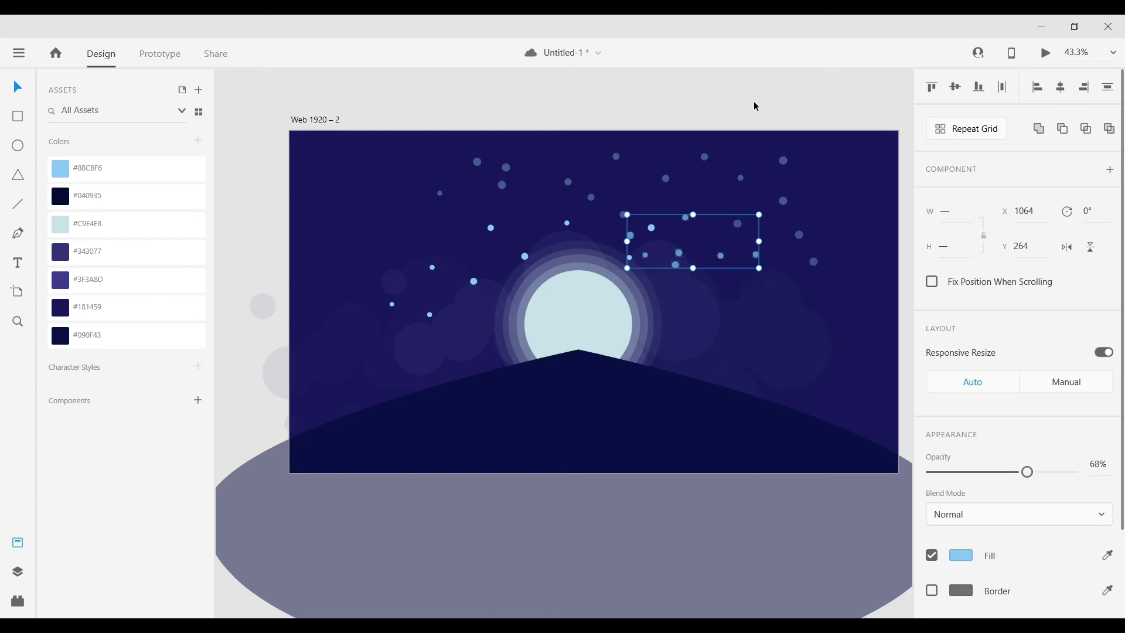
pyautogui.click(755, 106)
# Dim a single small star near the moon slightly
pyautogui.click(525, 256)
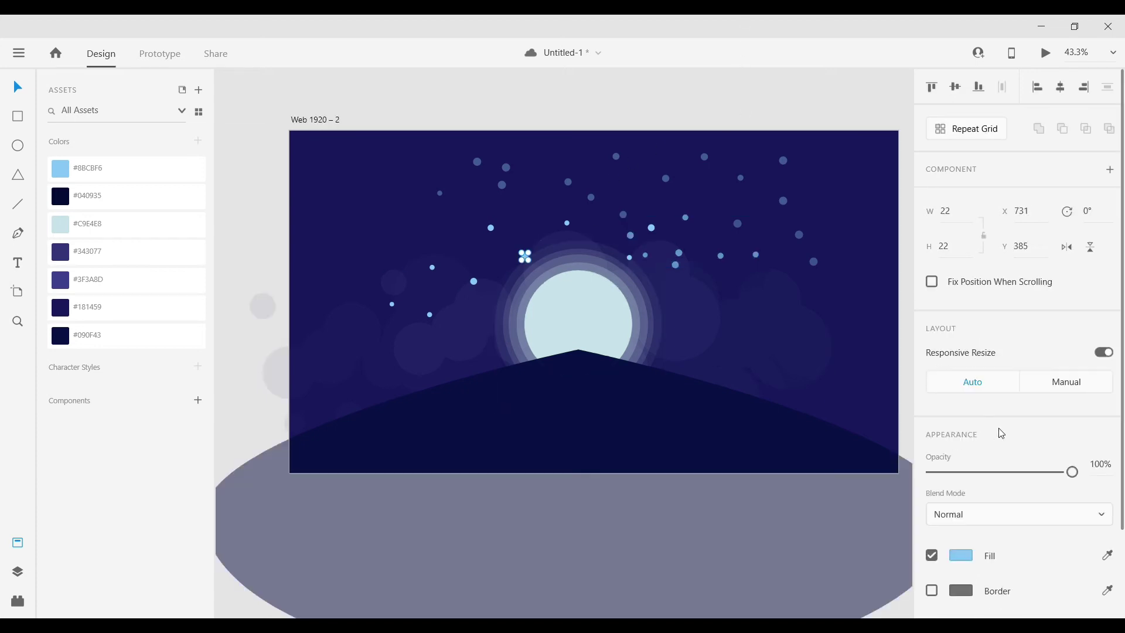
pyautogui.moveTo(1071, 472); pyautogui.dragTo(1048, 472)
pyautogui.click(731, 83)
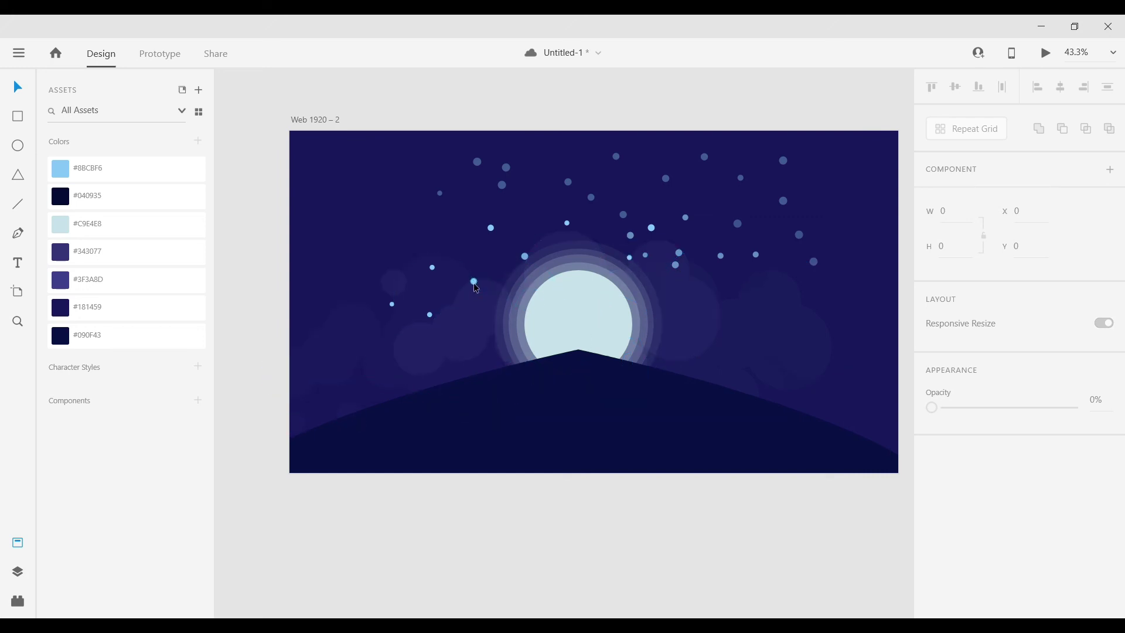
# Reposition a small star above the moon and copy it closer to the moon and further right
pyautogui.moveTo(491, 232); pyautogui.dragTo(519, 231)
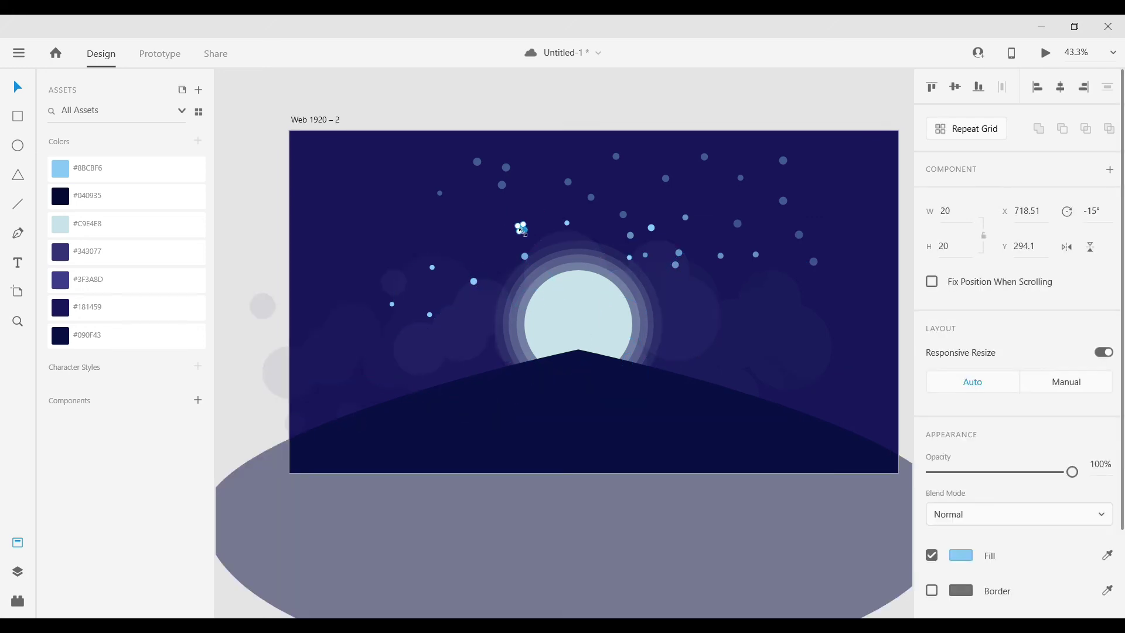
pyautogui.moveTo(522, 229); pyautogui.dragTo(505, 249)
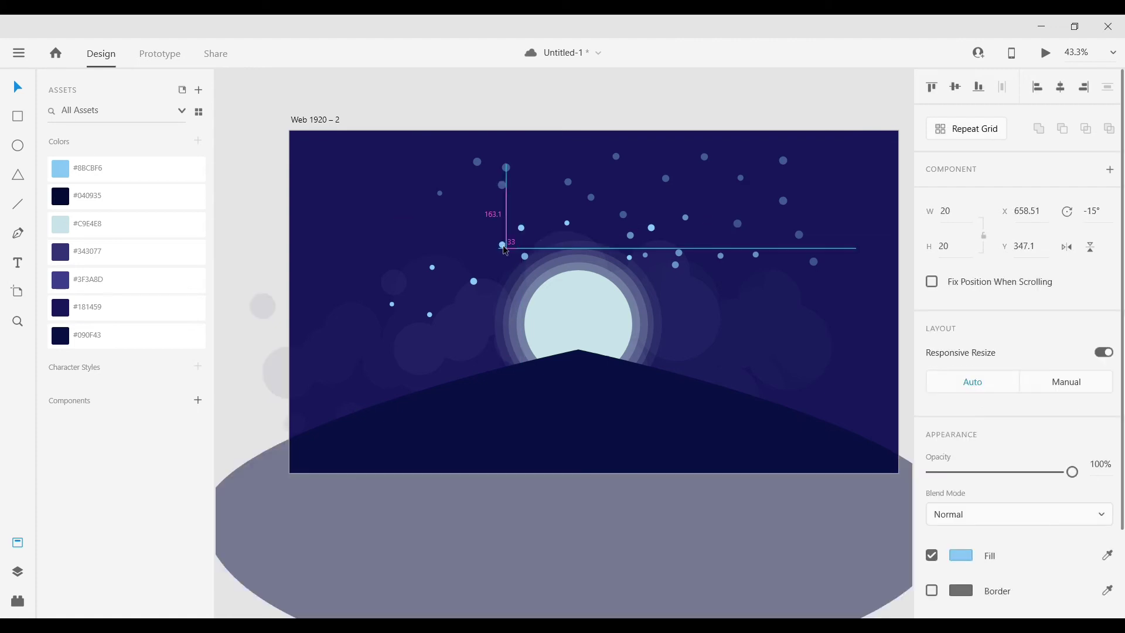
pyautogui.moveTo(565, 228)
pyautogui.mouseDown()
pyautogui.moveTo(577, 245)
pyautogui.moveTo(609, 235)
pyautogui.moveTo(644, 263)
pyautogui.mouseUp()
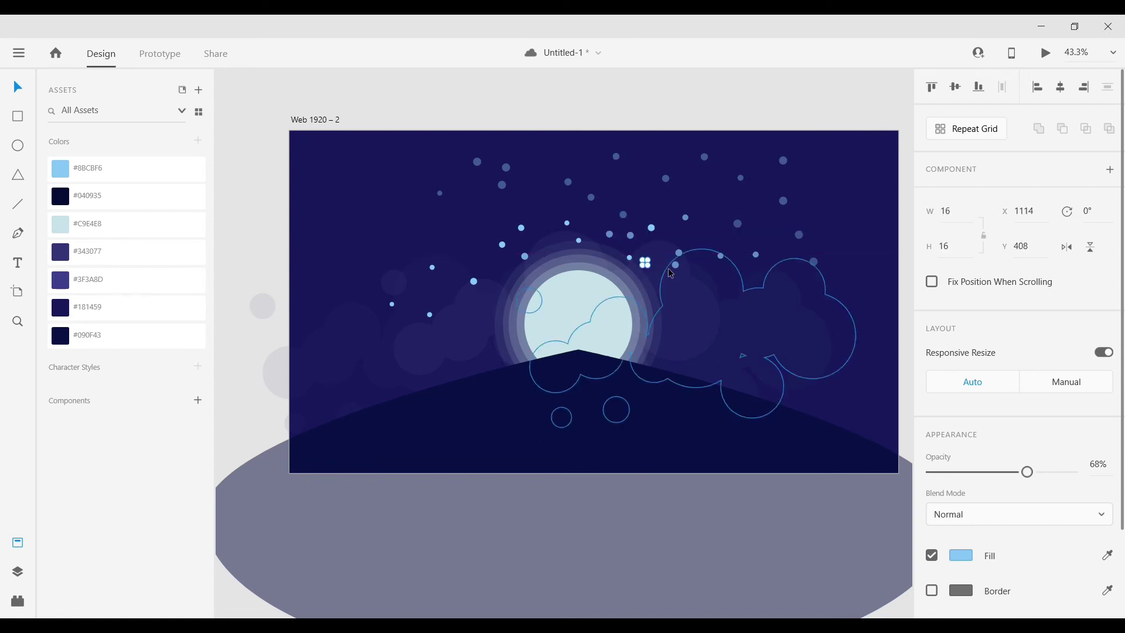
pyautogui.click(669, 243)
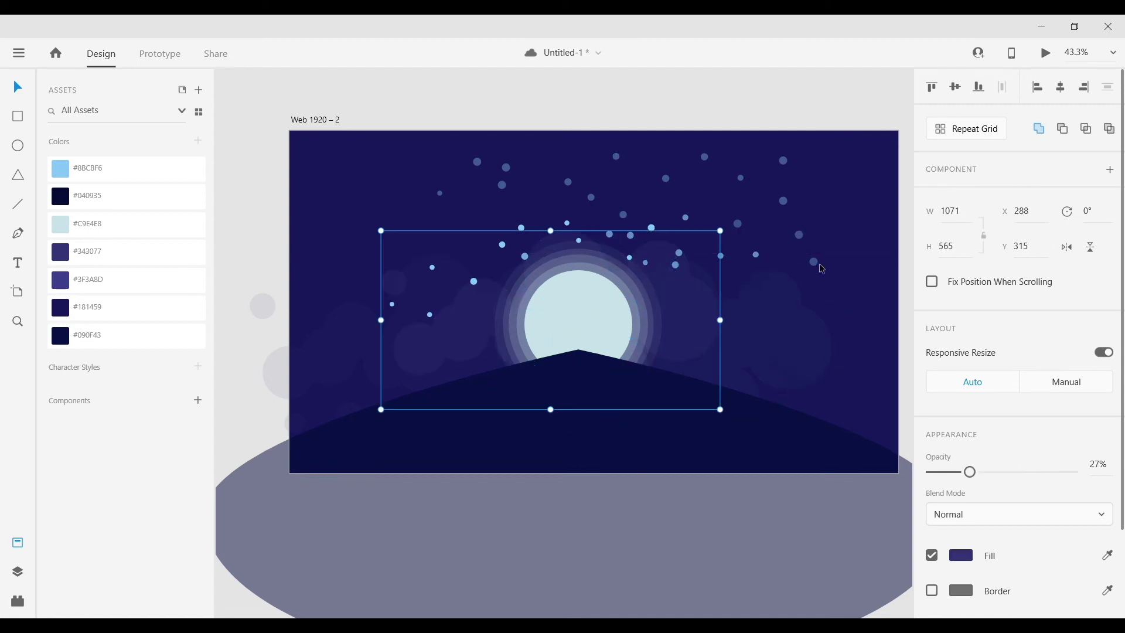
pyautogui.click(823, 270)
# Place another star copy lower right of the moon at 68% opacity
pyautogui.moveTo(631, 263)
pyautogui.mouseDown()
pyautogui.moveTo(658, 264)
pyautogui.moveTo(682, 282)
pyautogui.moveTo(622, 256)
pyautogui.mouseUp()
pyautogui.press('6')
pyautogui.press('8')
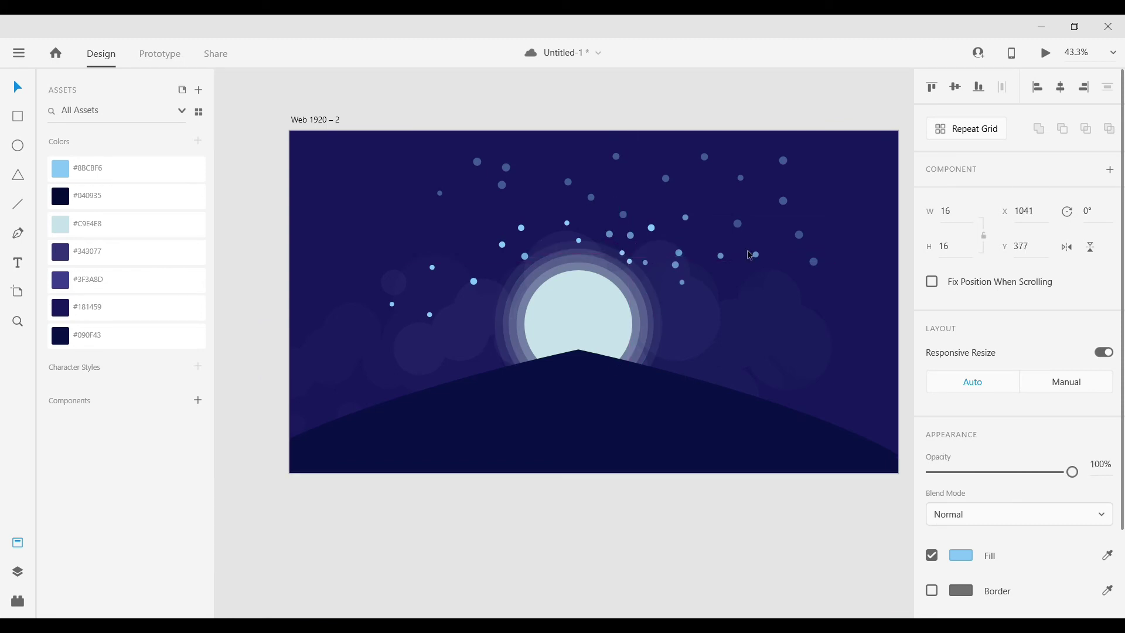
pyautogui.click(747, 253)
pyautogui.scroll(-1, 749, 276)
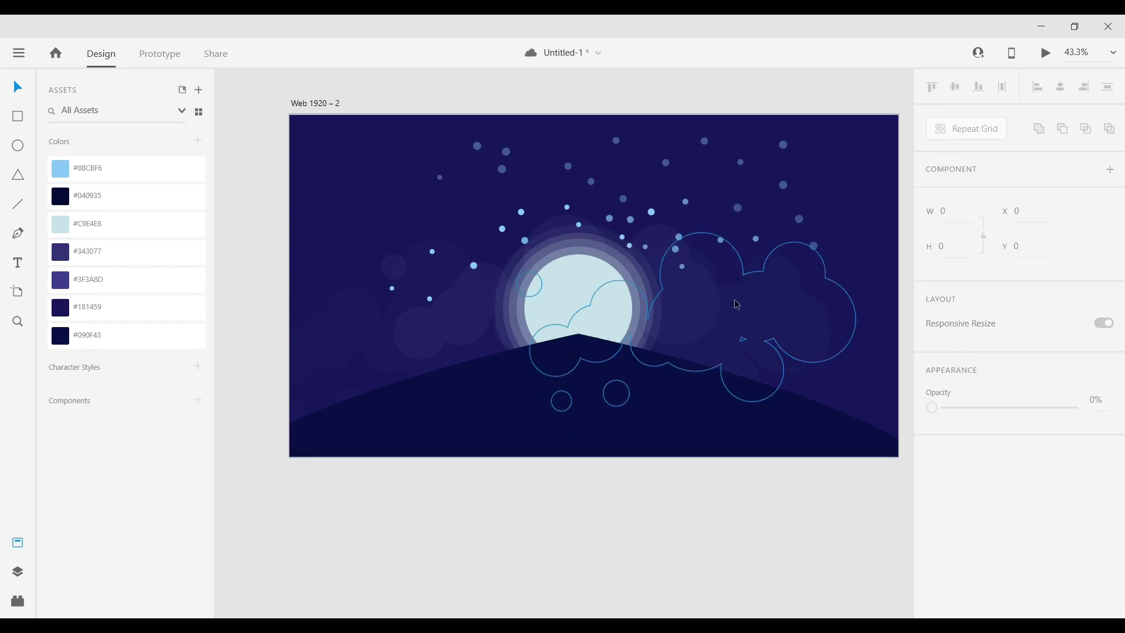
pyautogui.scroll(3, 736, 304)
pyautogui.scroll(-1, 736, 304)
pyautogui.scroll(-1, 736, 304)
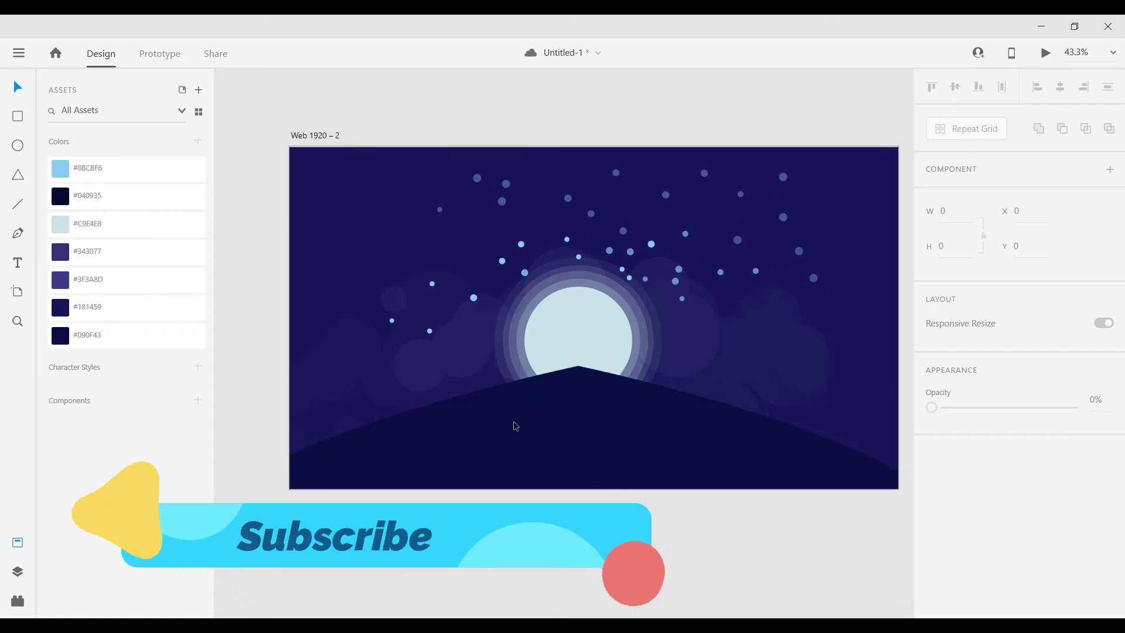
# Move one grouped star left of the moon and draw a tall narrow triangle upper right
pyautogui.doubleClick(435, 288)
pyautogui.moveTo(455, 260); pyautogui.dragTo(475, 284)
pyautogui.click(17, 175)
pyautogui.moveTo(662, 191)
pyautogui.mouseDown()
pyautogui.moveTo(765, 192)
pyautogui.moveTo(737, 233)
pyautogui.moveTo(759, 235)
pyautogui.mouseUp()
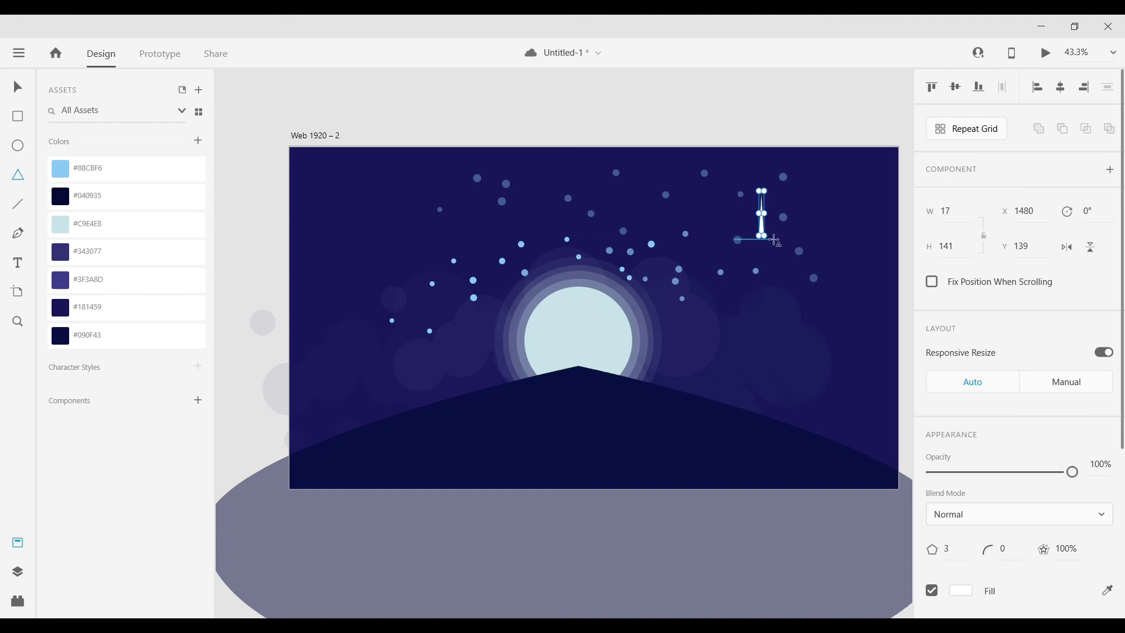
# Tilt the triangle diagonally to 42°, remove its border, and switch its fill to linear gradient
pyautogui.moveTo(755, 251); pyautogui.dragTo(744, 247)
pyautogui.scroll(-2, 940, 511)
pyautogui.click(931, 543)
pyautogui.click(959, 507)
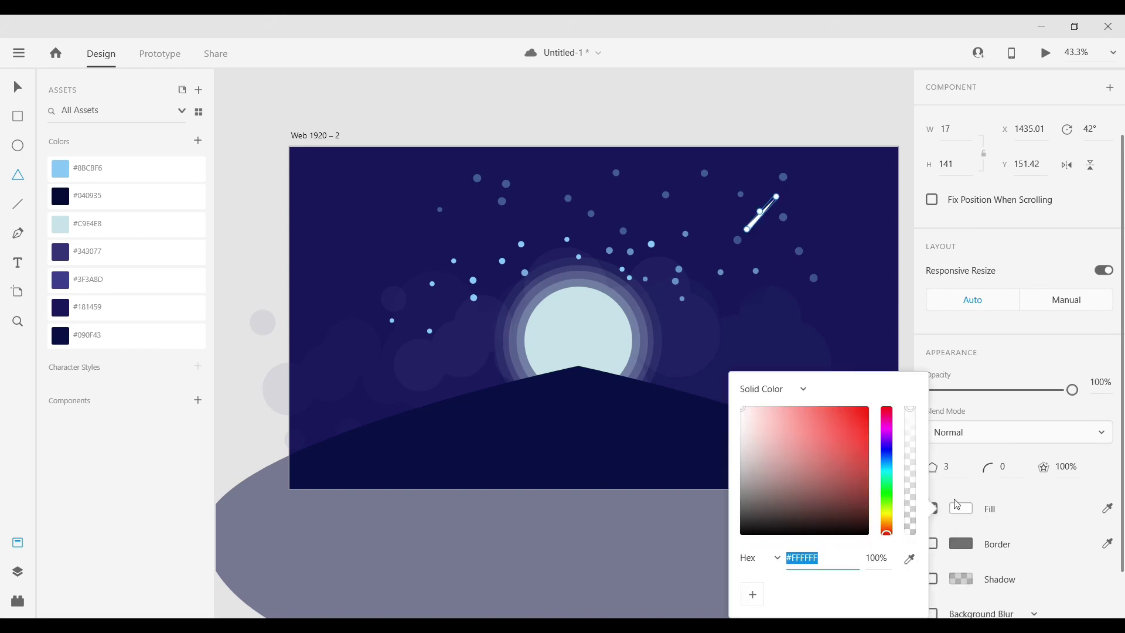
pyautogui.click(803, 388)
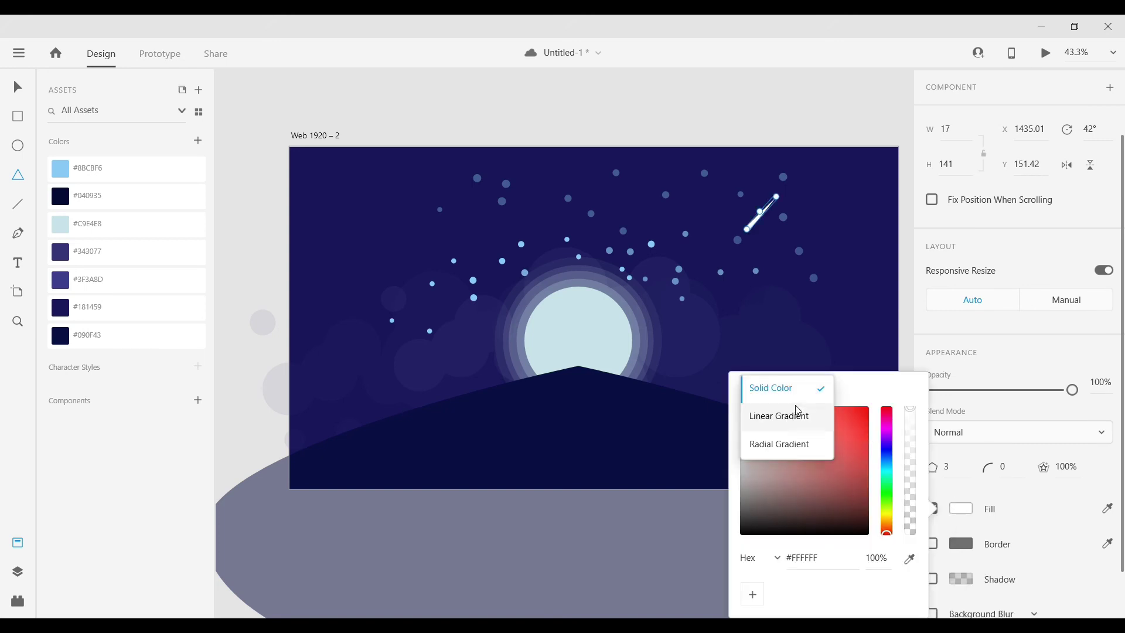
pyautogui.click(793, 414)
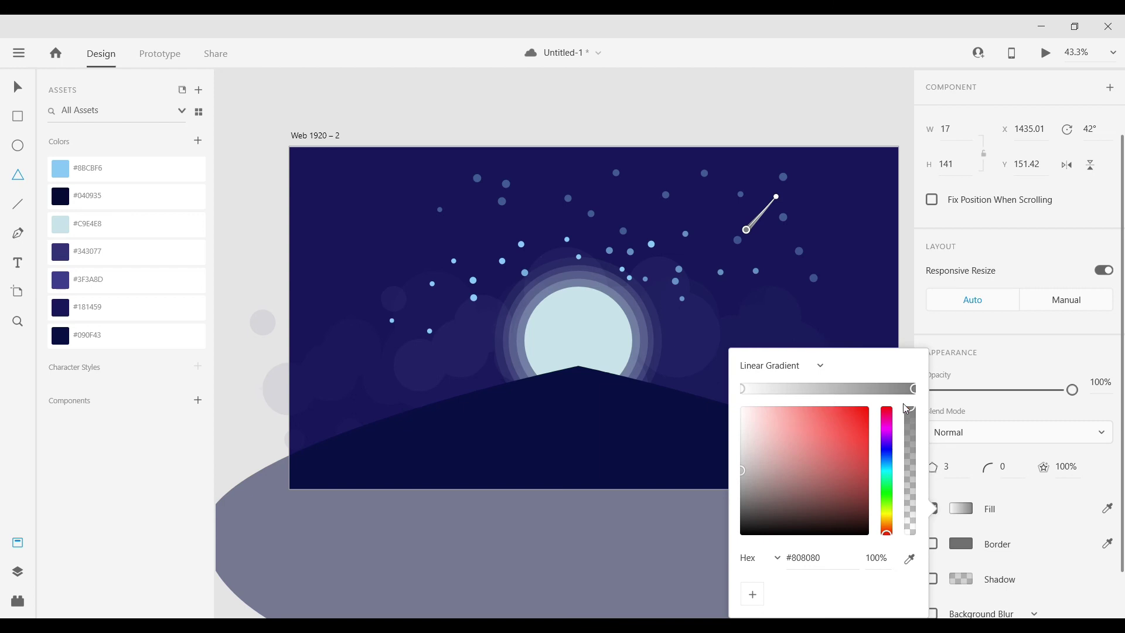
# Set the gradient to run from transparent white to pale cyan #C5EAEC
pyautogui.click(750, 424)
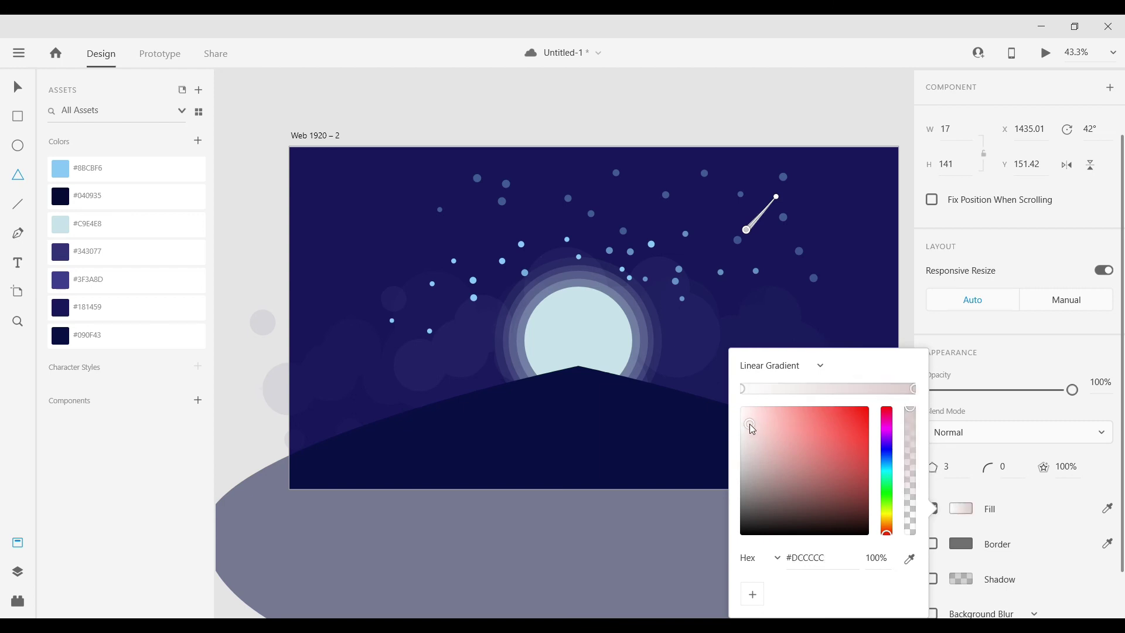
pyautogui.moveTo(750, 424); pyautogui.dragTo(754, 424)
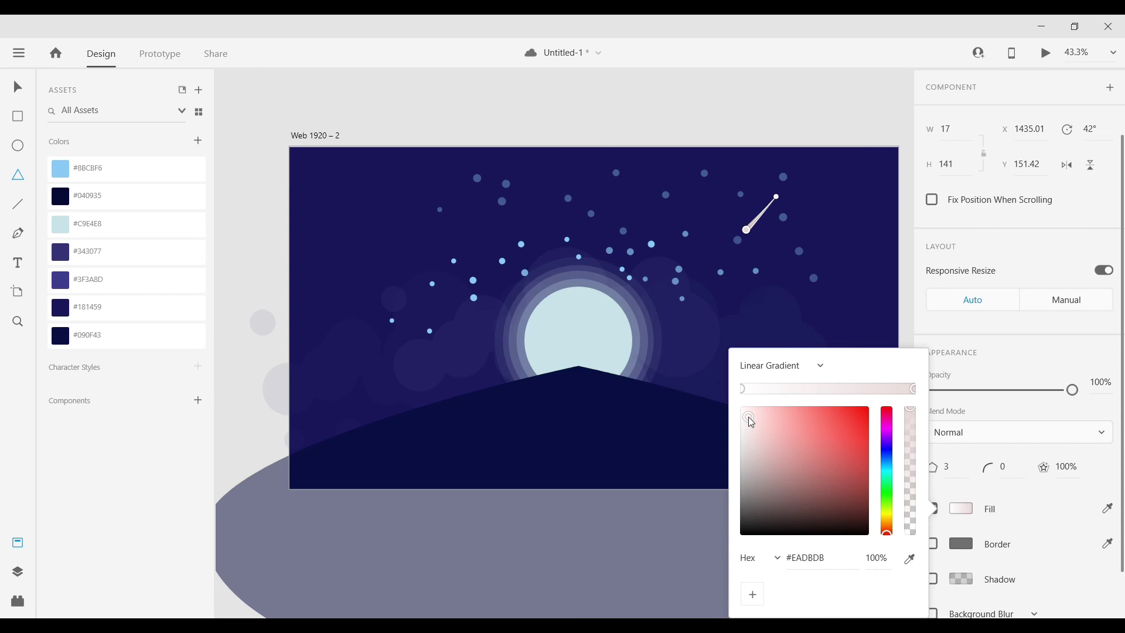
pyautogui.click(886, 469)
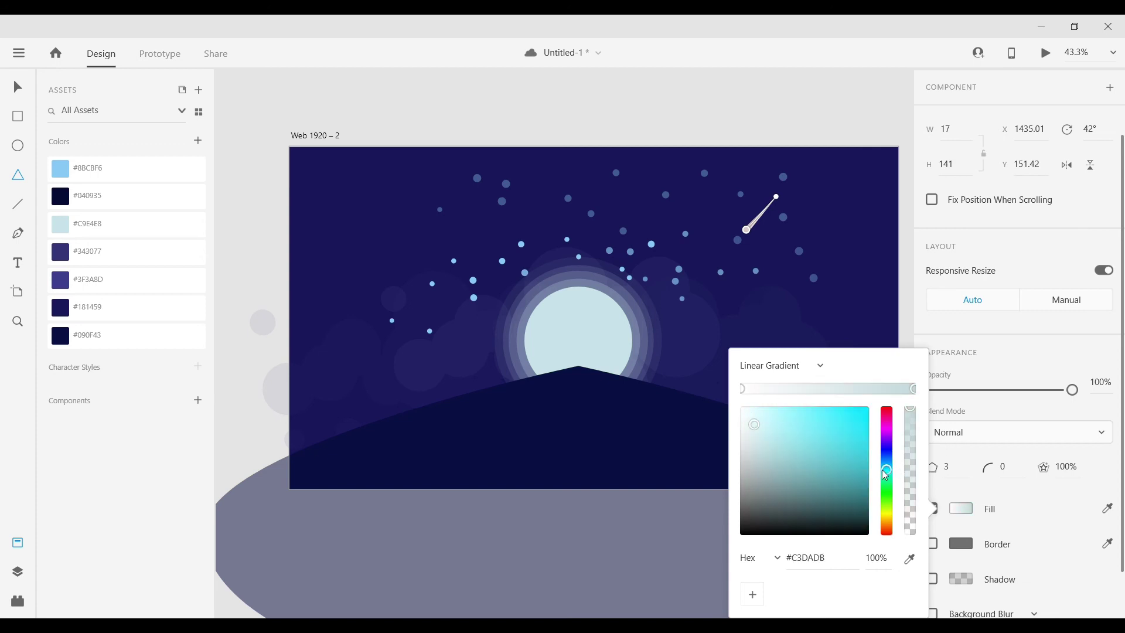
pyautogui.moveTo(755, 426); pyautogui.dragTo(763, 420)
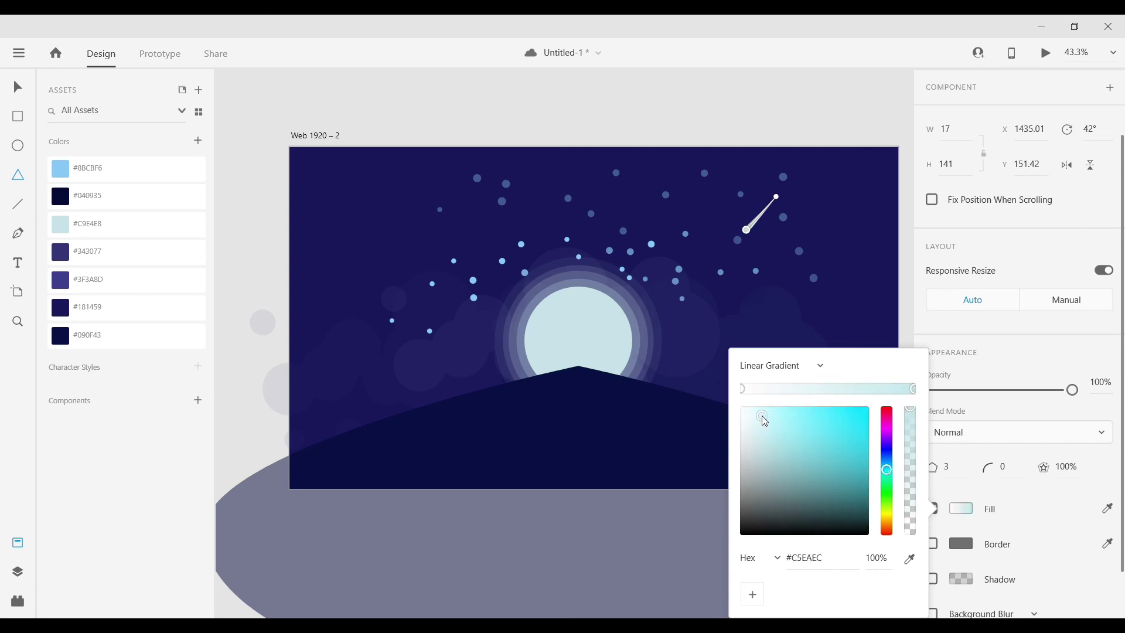
pyautogui.click(744, 389)
pyautogui.moveTo(911, 415); pyautogui.dragTo(910, 537)
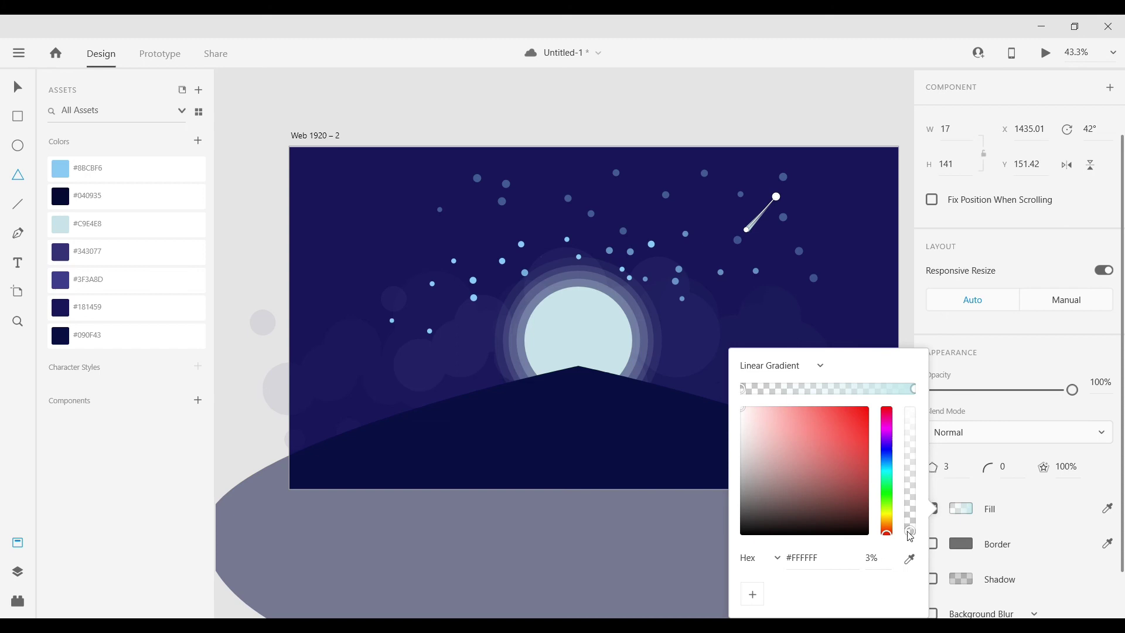
pyautogui.click(841, 126)
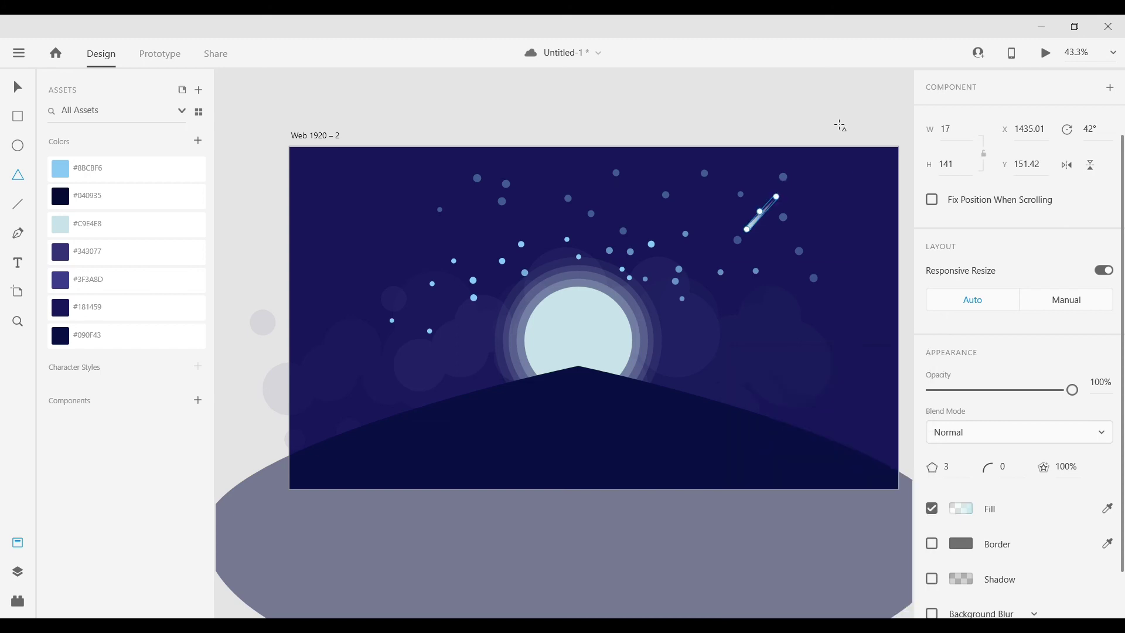
# Thin the shooting star by moving its bottom point inward
pyautogui.click(747, 229)
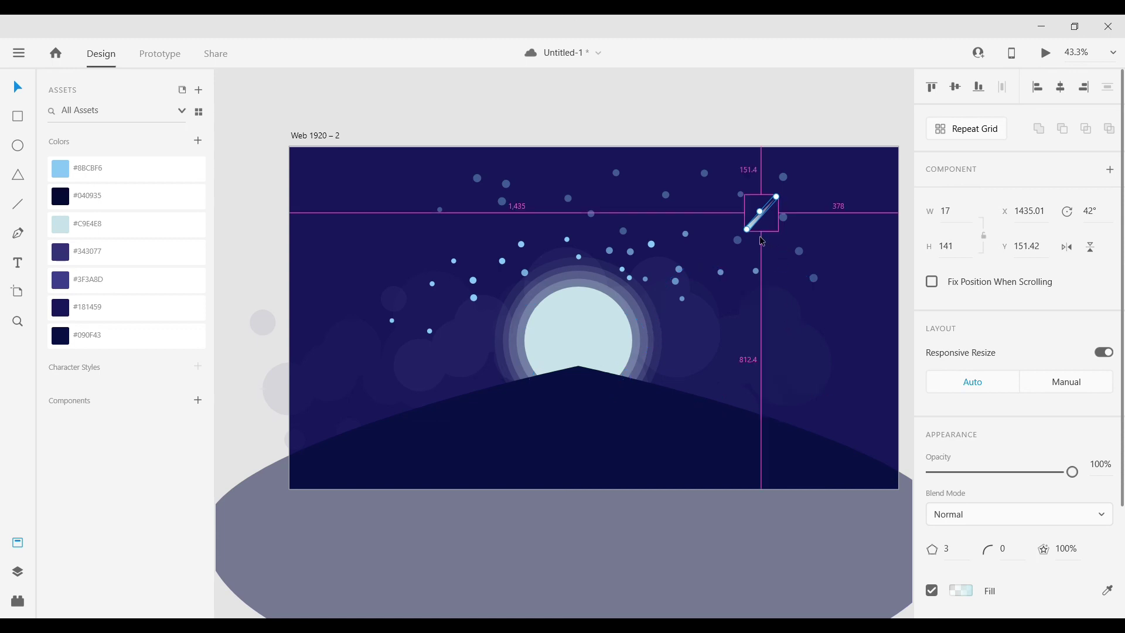
pyautogui.scroll(4, 762, 223)
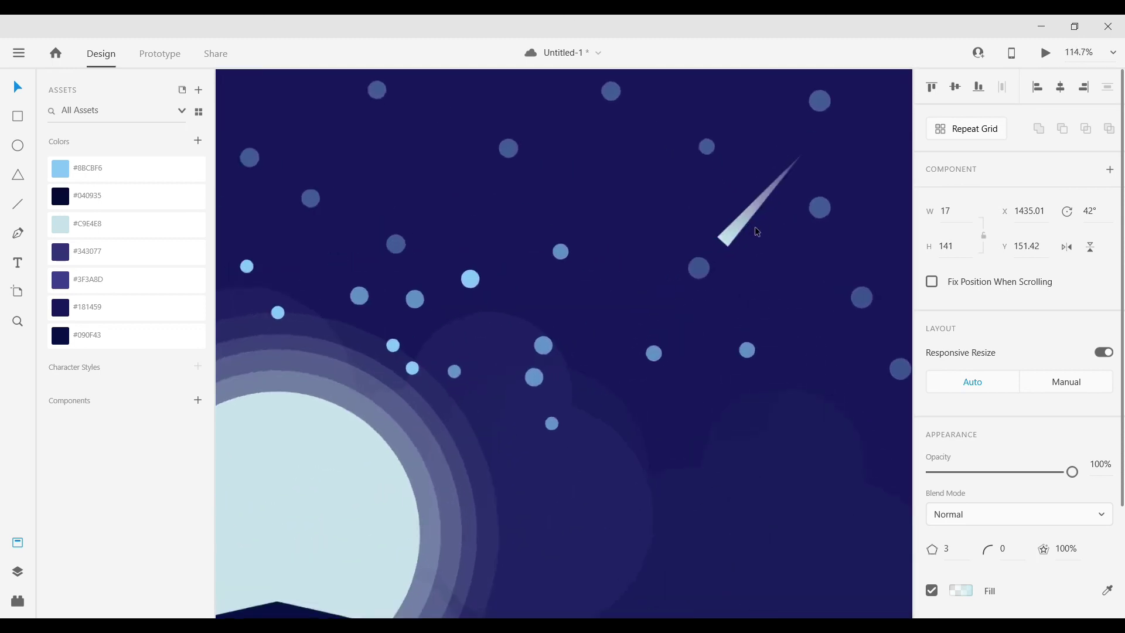
pyautogui.scroll(3, 764, 229)
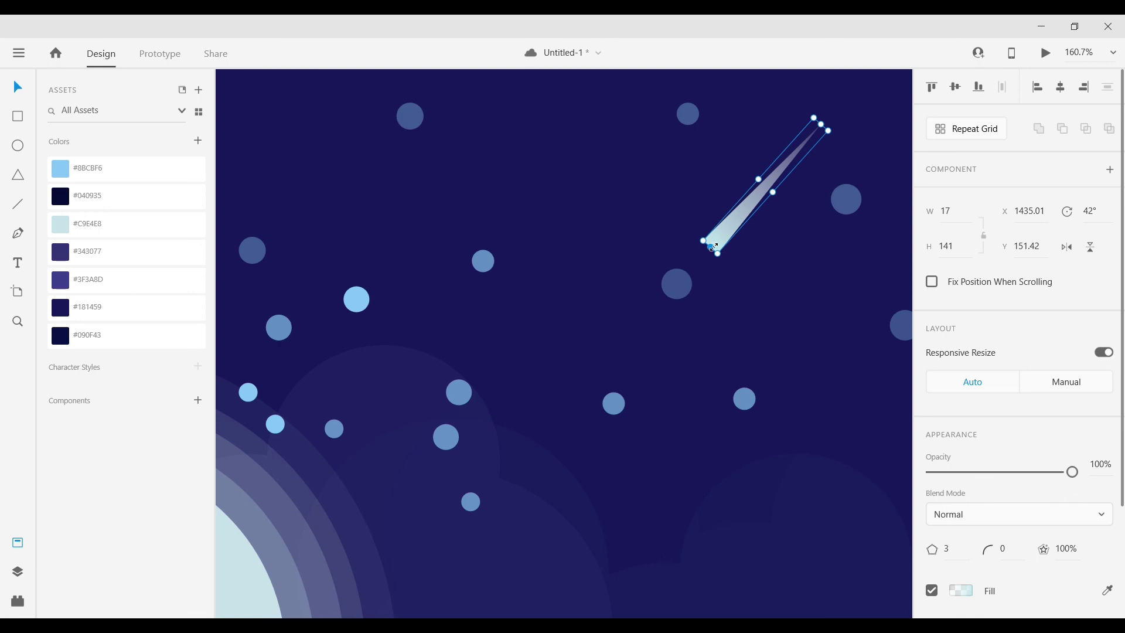
pyautogui.moveTo(720, 253); pyautogui.dragTo(712, 238)
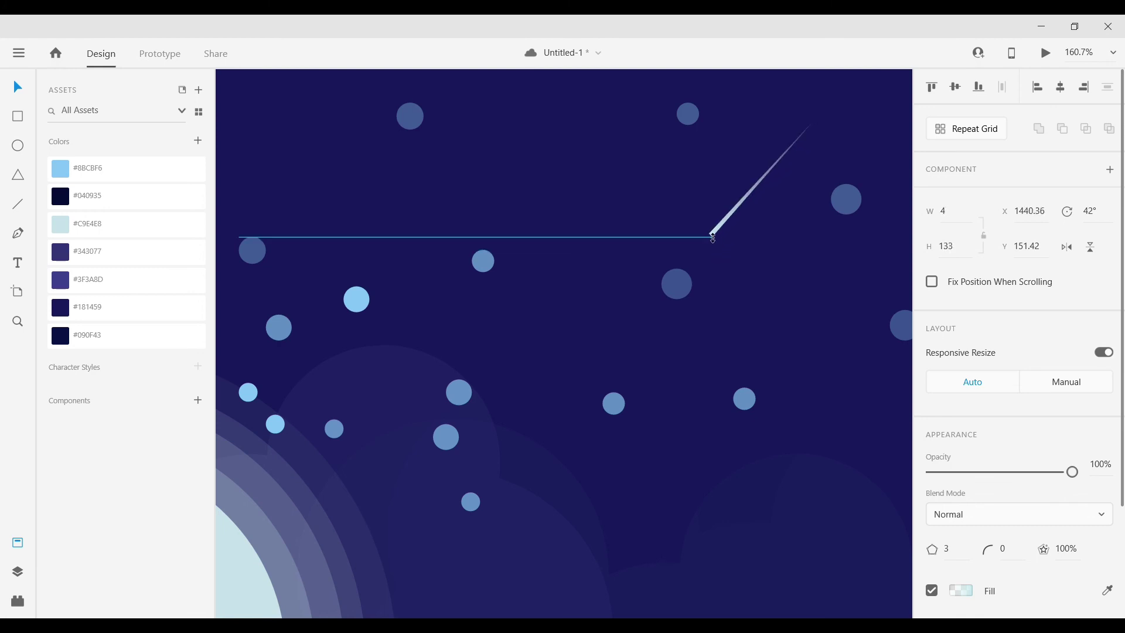
pyautogui.moveTo(712, 237); pyautogui.dragTo(711, 235)
# Alt-drag two copies of the shooting star up and to the left in the upper sky
pyautogui.scroll(-5, 777, 267)
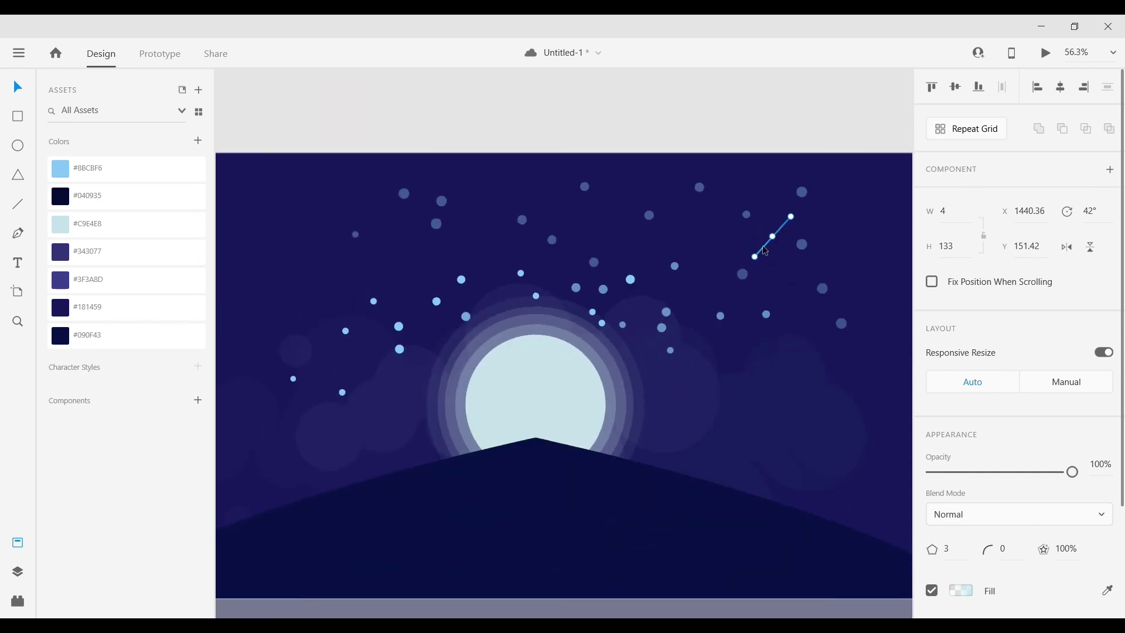
pyautogui.scroll(3, 782, 260)
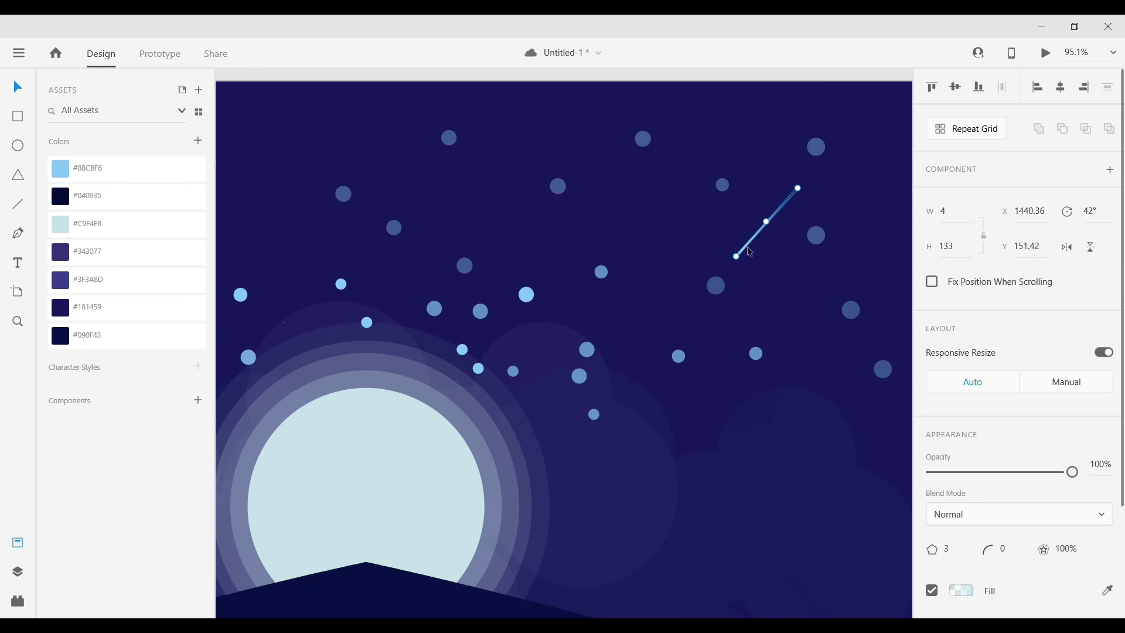
pyautogui.scroll(3, 749, 252)
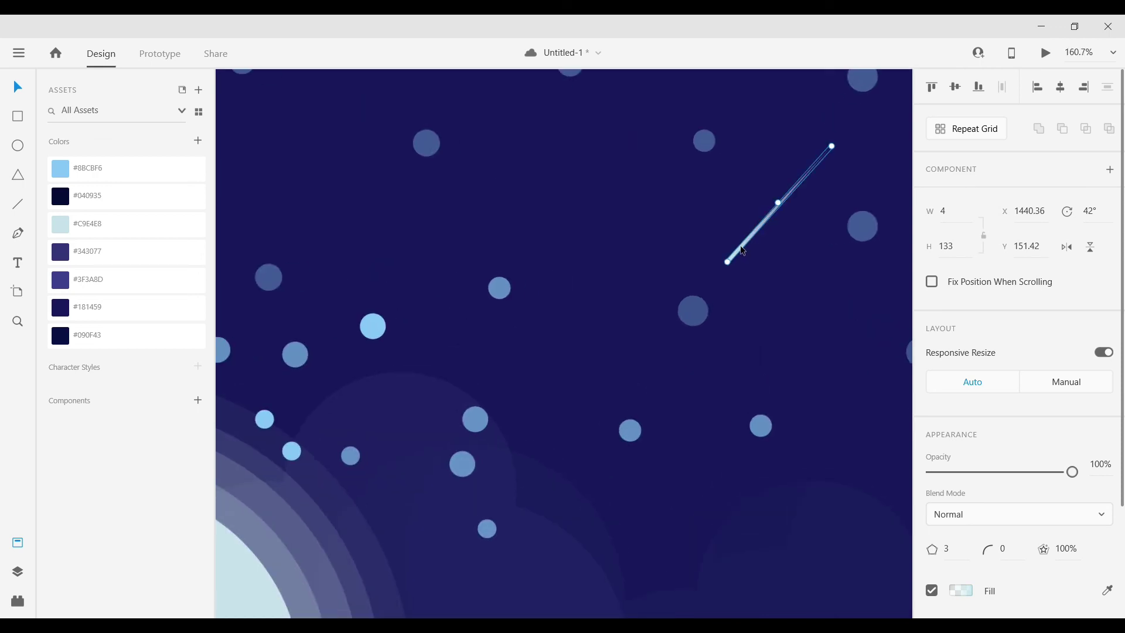
pyautogui.moveTo(744, 251)
pyautogui.mouseDown()
pyautogui.moveTo(627, 292)
pyautogui.moveTo(590, 282)
pyautogui.mouseUp()
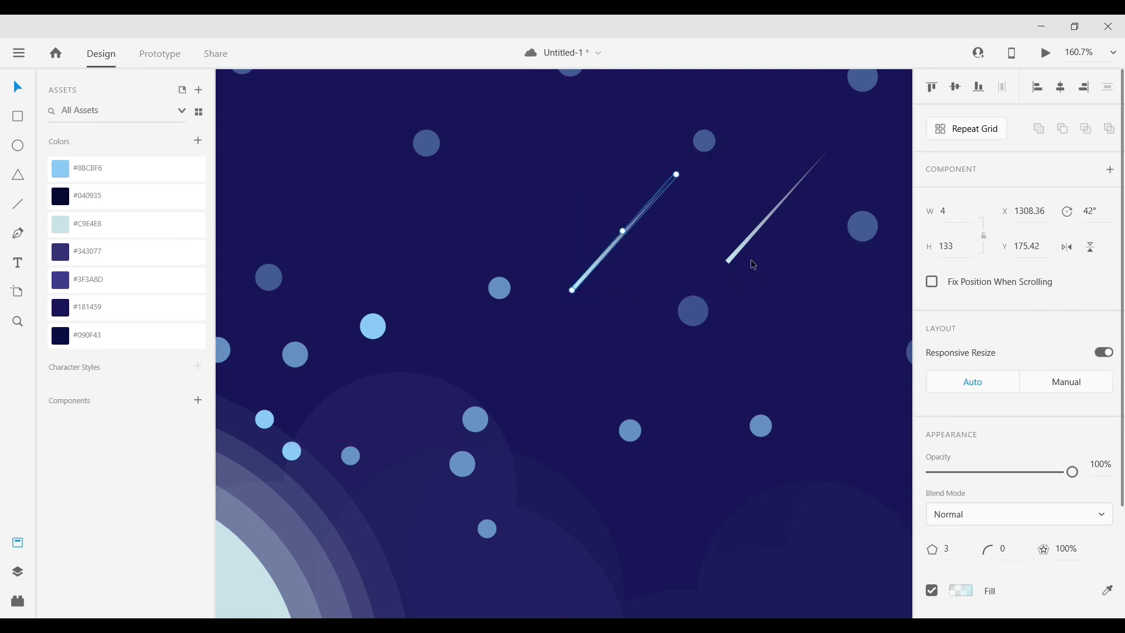
pyautogui.moveTo(742, 251)
pyautogui.mouseDown()
pyautogui.moveTo(357, 203)
pyautogui.moveTo(494, 119)
pyautogui.mouseUp()
# Alt-drag three copies of a shooting star into the upper and upper-left sky
pyautogui.scroll(-5, 564, 255)
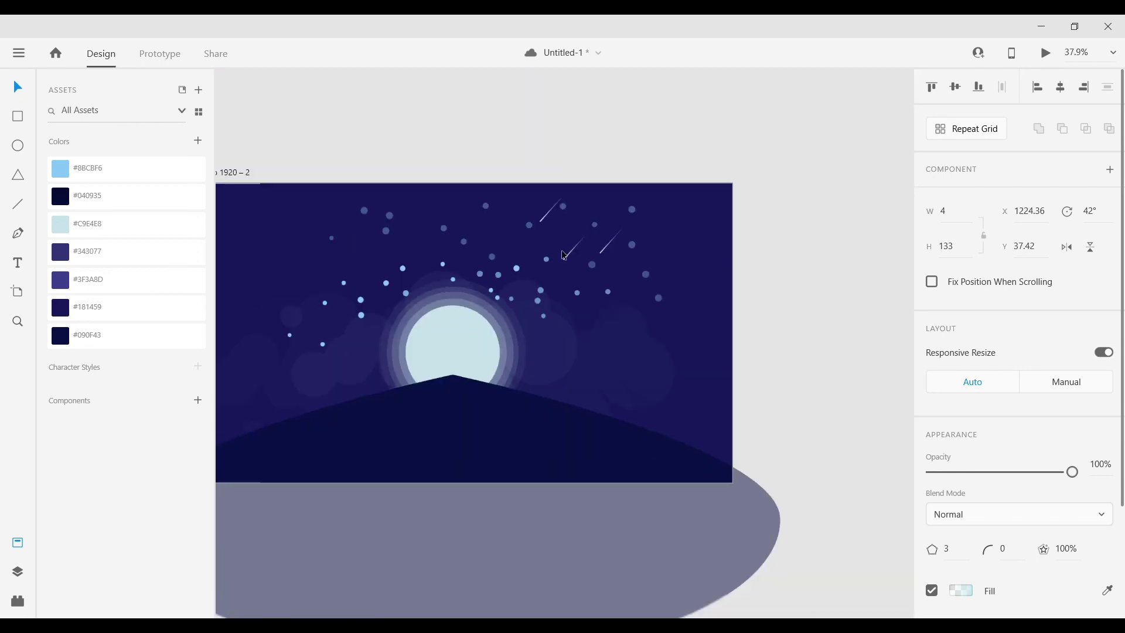
pyautogui.scroll(1, 564, 255)
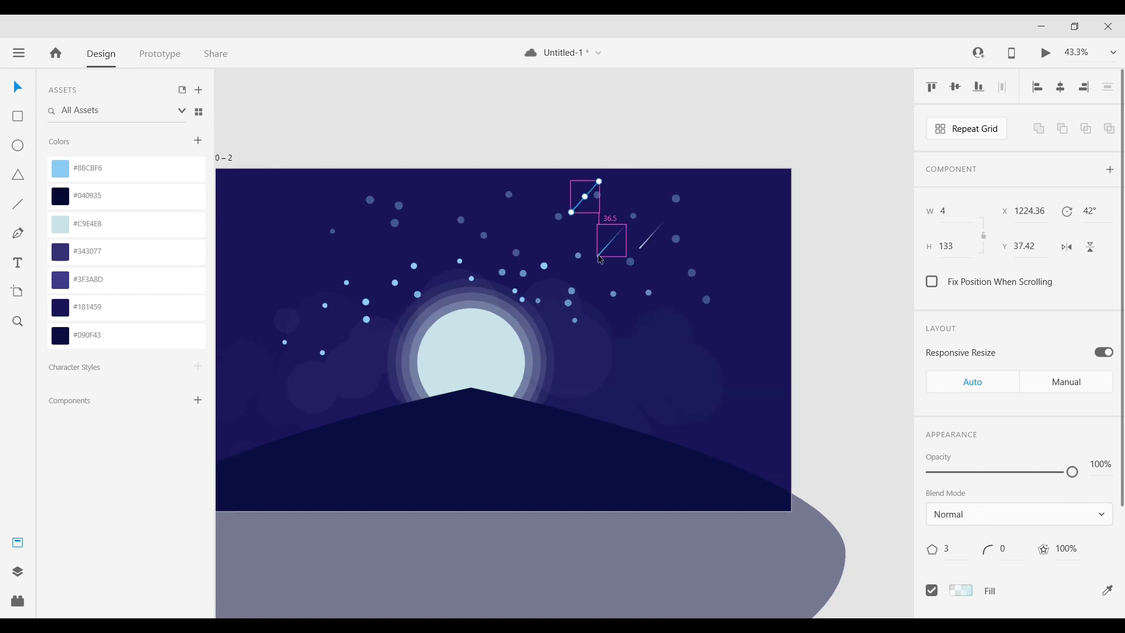
pyautogui.moveTo(597, 254); pyautogui.dragTo(495, 185)
pyautogui.click(606, 254)
pyautogui.moveTo(605, 256); pyautogui.dragTo(409, 229)
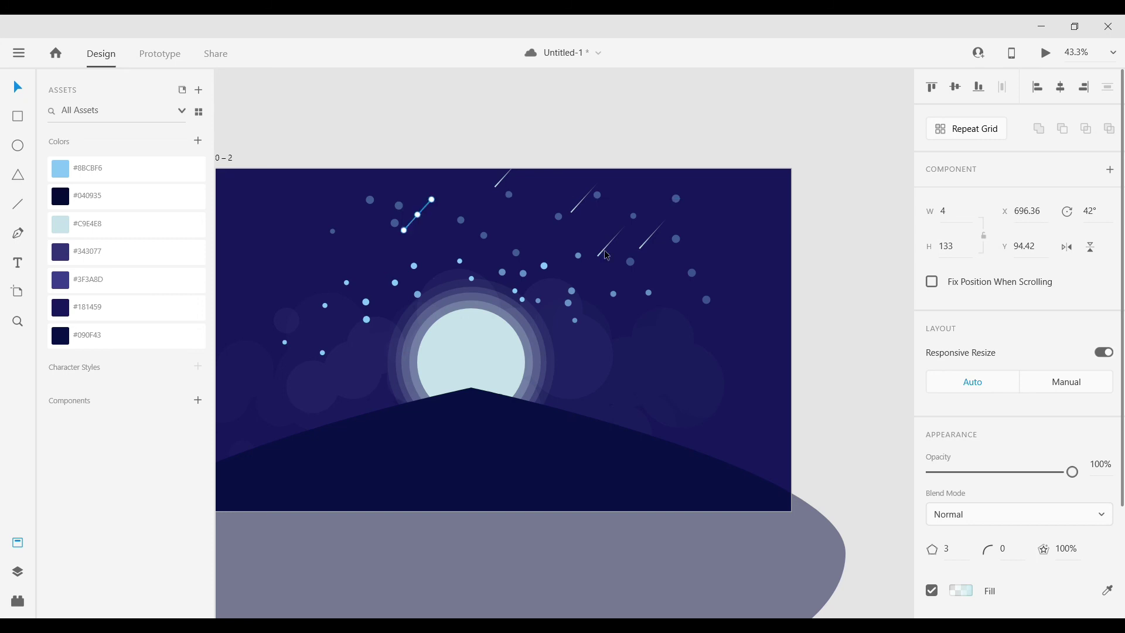
pyautogui.moveTo(606, 253)
pyautogui.mouseDown()
pyautogui.moveTo(310, 256)
pyautogui.moveTo(435, 253)
pyautogui.moveTo(509, 296)
pyautogui.mouseUp()
pyautogui.click(709, 340)
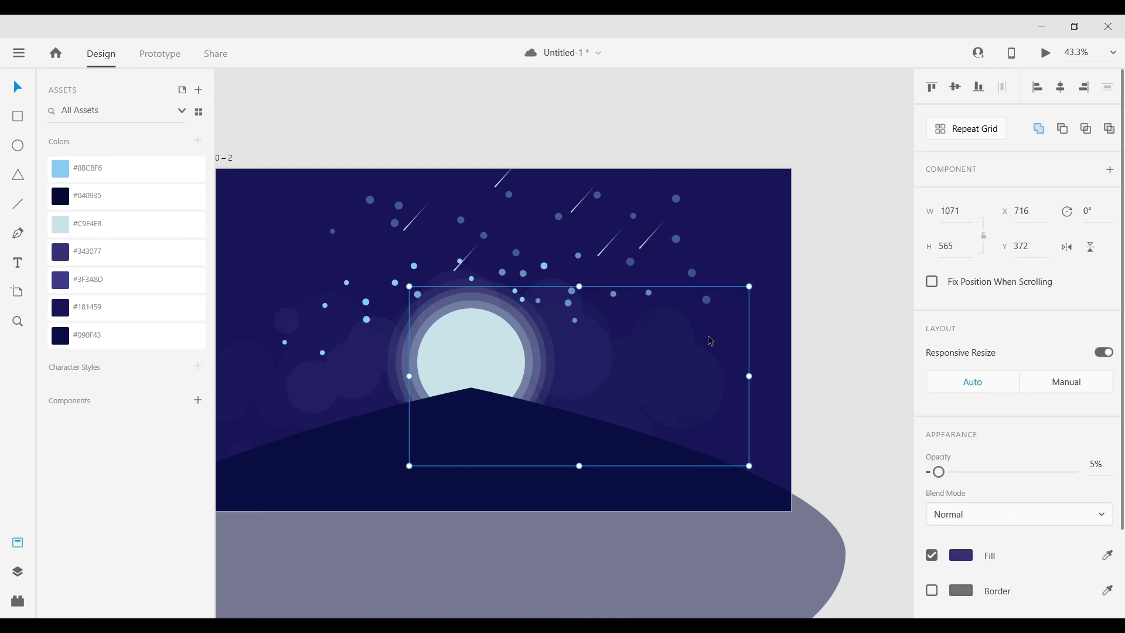
pyautogui.click(785, 163)
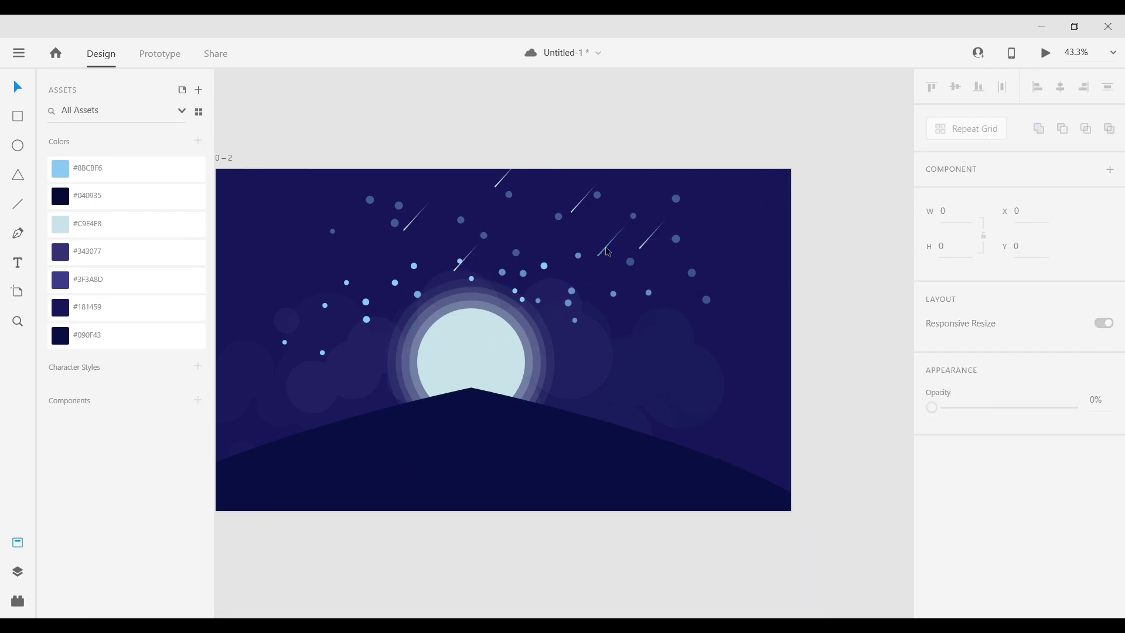
# Copy a shooting star down near the moon, placing it just left of it
pyautogui.moveTo(608, 251); pyautogui.dragTo(349, 318)
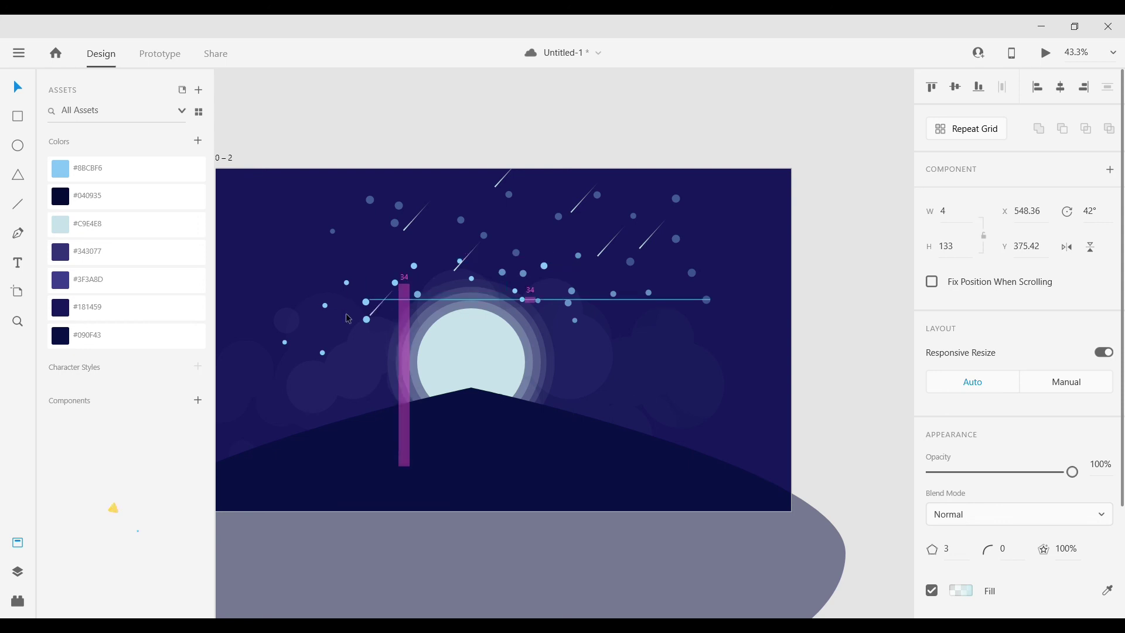
pyautogui.moveTo(348, 318); pyautogui.dragTo(354, 293)
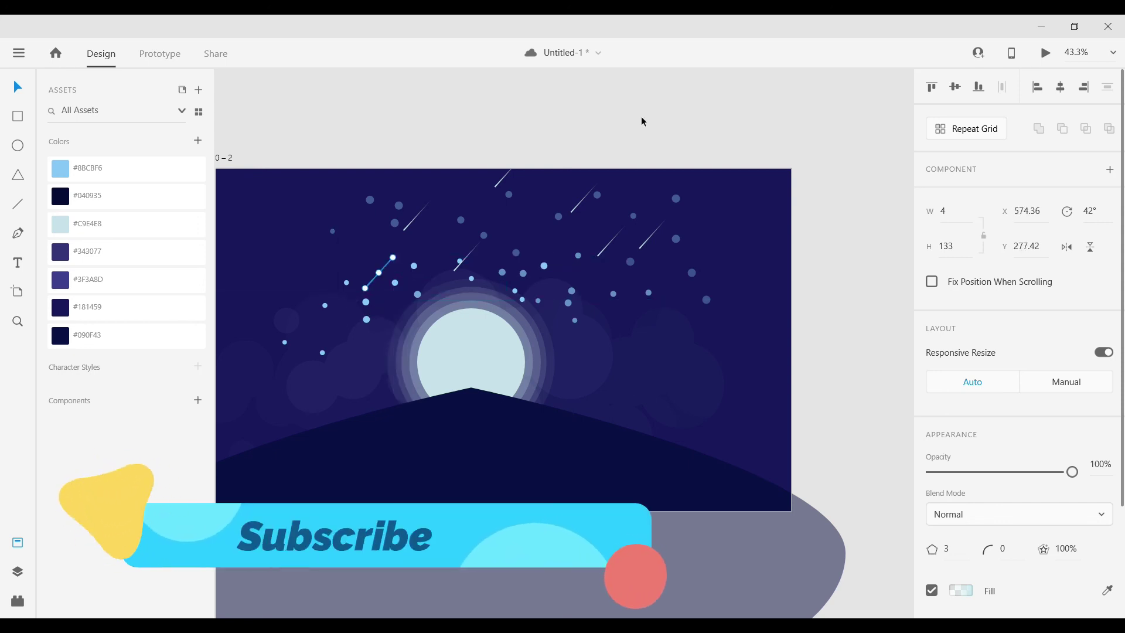
pyautogui.click(647, 124)
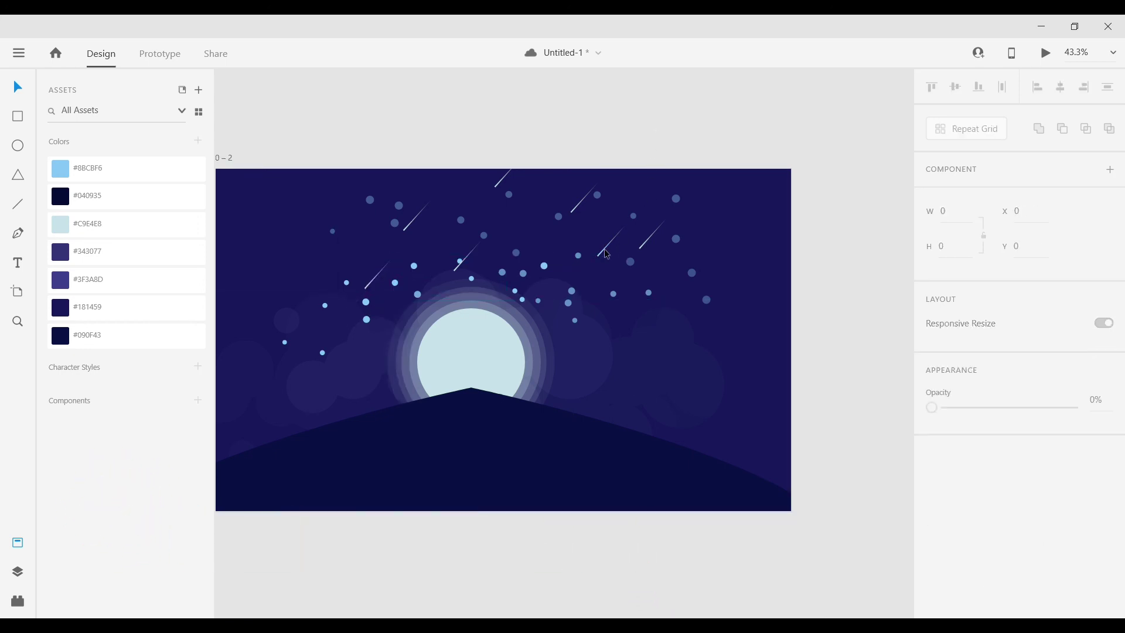
pyautogui.click(561, 279)
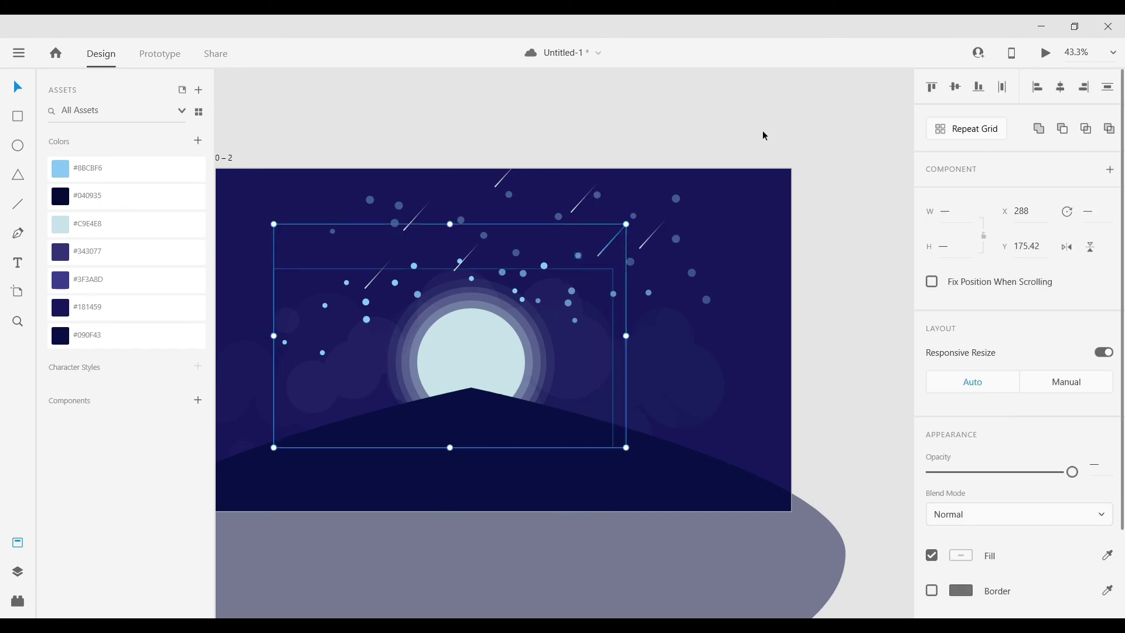
pyautogui.click(763, 133)
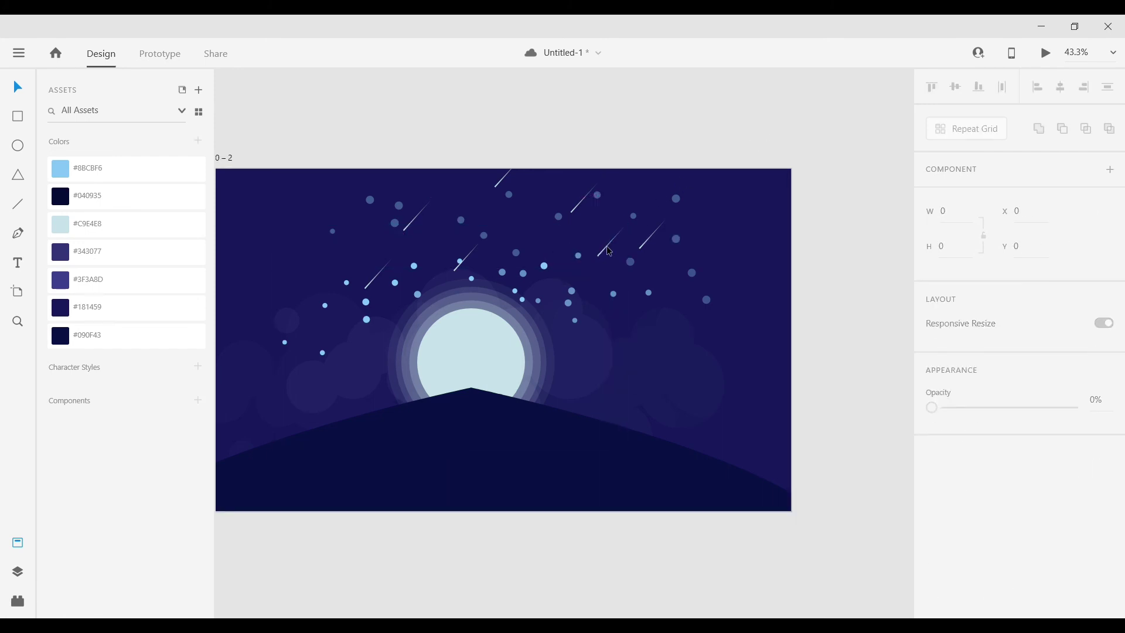
# Shift one right-hand shooting star left and down in the sky
pyautogui.click(609, 251)
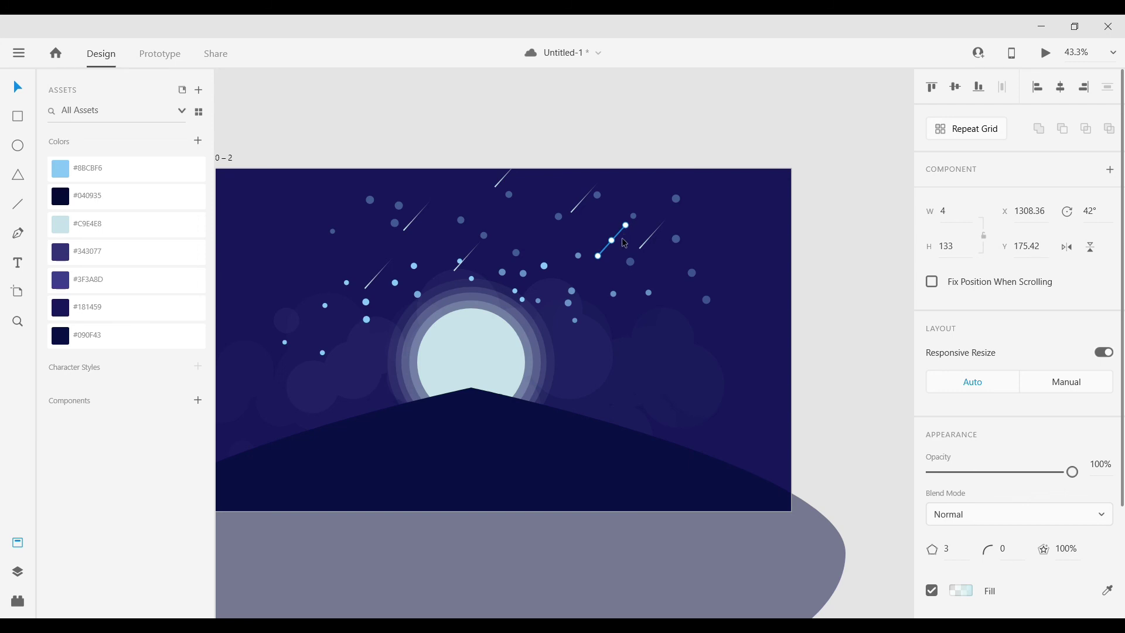
pyautogui.scroll(3, 624, 242)
pyautogui.scroll(2, 609, 252)
pyautogui.moveTo(574, 263)
pyautogui.mouseDown()
pyautogui.moveTo(462, 293)
pyautogui.moveTo(474, 283)
pyautogui.mouseUp()
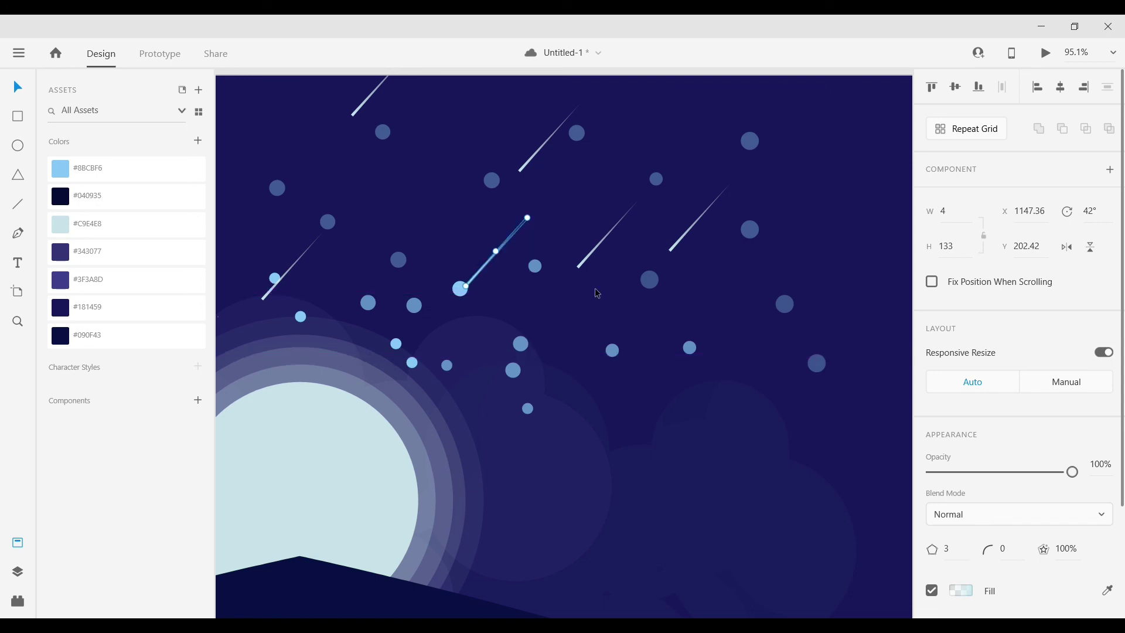
pyautogui.scroll(-5, 597, 292)
pyautogui.click(780, 142)
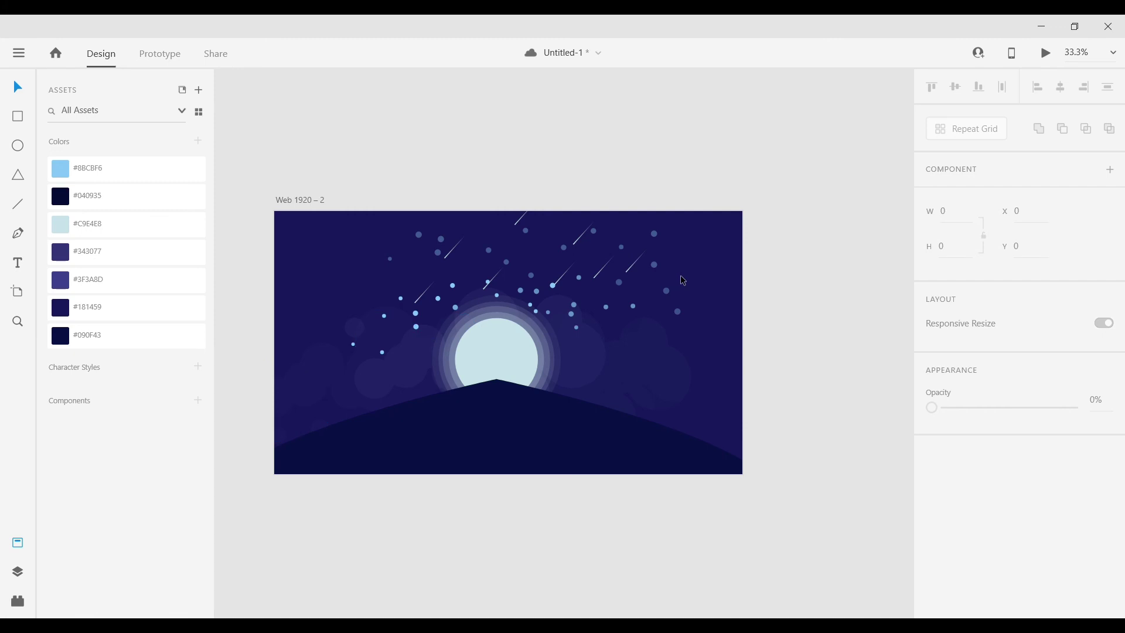
# Bring the wolf silhouette image in, shrink it, and place it over the moon
pyautogui.scroll(2, 475, 361)
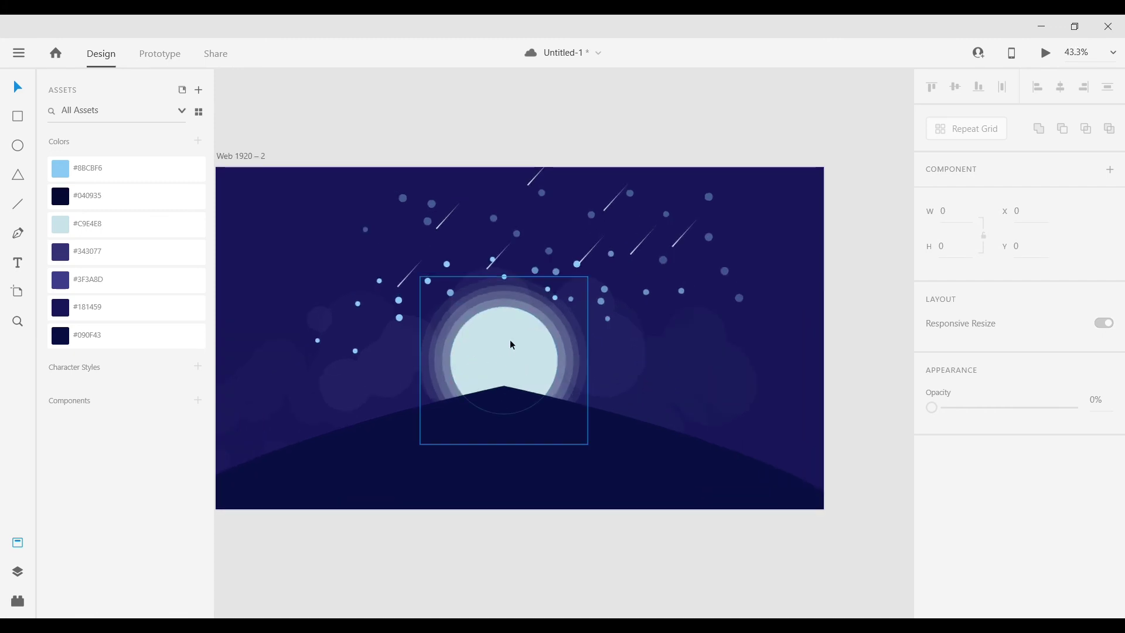
pyautogui.moveTo(751, 83)
pyautogui.mouseDown()
pyautogui.moveTo(457, 366)
pyautogui.moveTo(861, 371)
pyautogui.mouseUp()
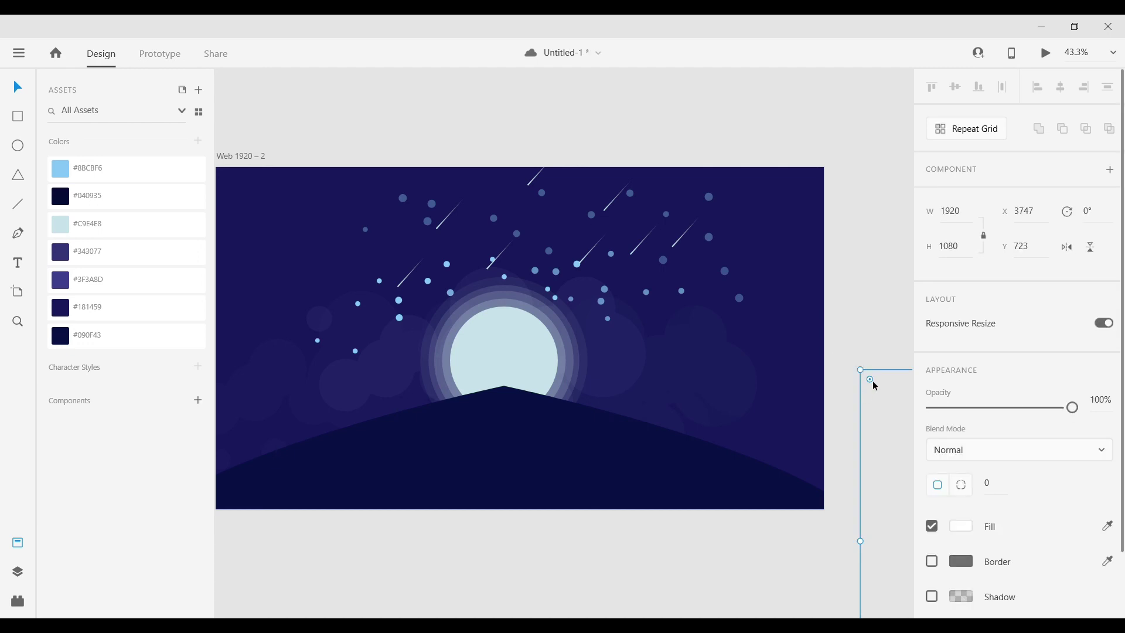
pyautogui.scroll(-3, 874, 383)
pyautogui.scroll(-3, 867, 392)
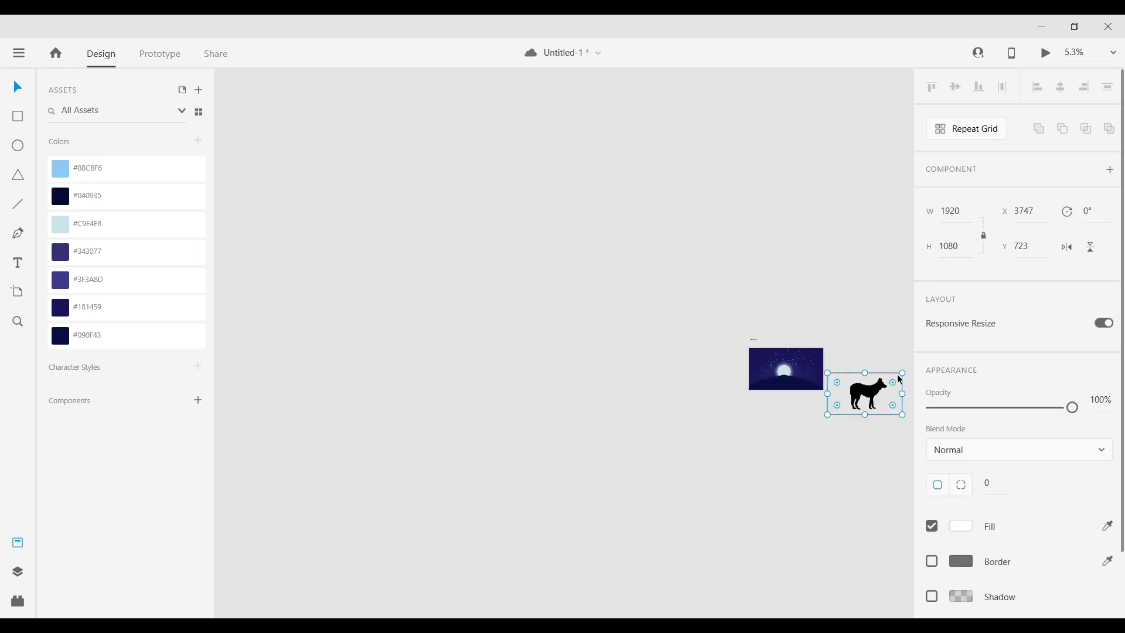
pyautogui.moveTo(901, 372); pyautogui.dragTo(867, 392)
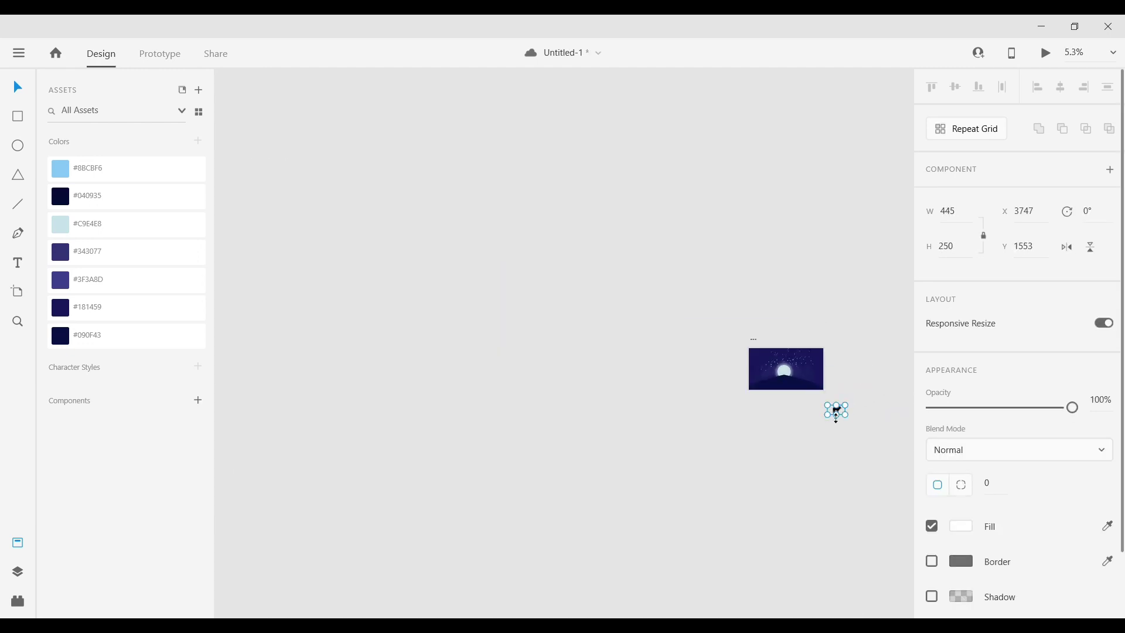
pyautogui.scroll(2, 836, 413)
pyautogui.scroll(3, 830, 421)
pyautogui.scroll(3, 842, 416)
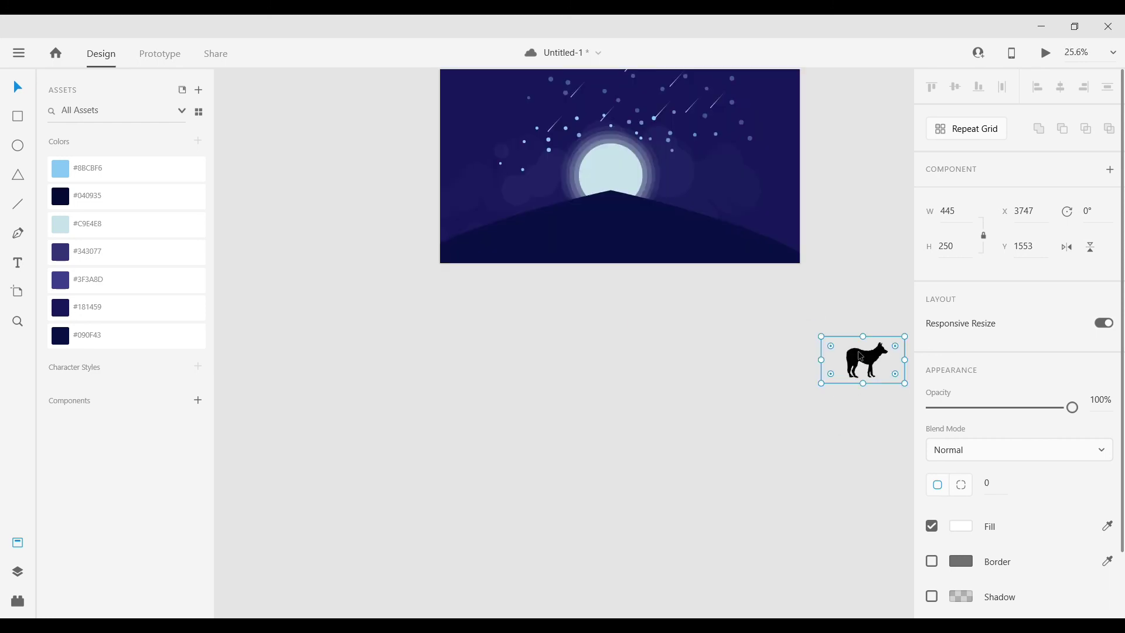
pyautogui.moveTo(860, 355); pyautogui.dragTo(615, 205)
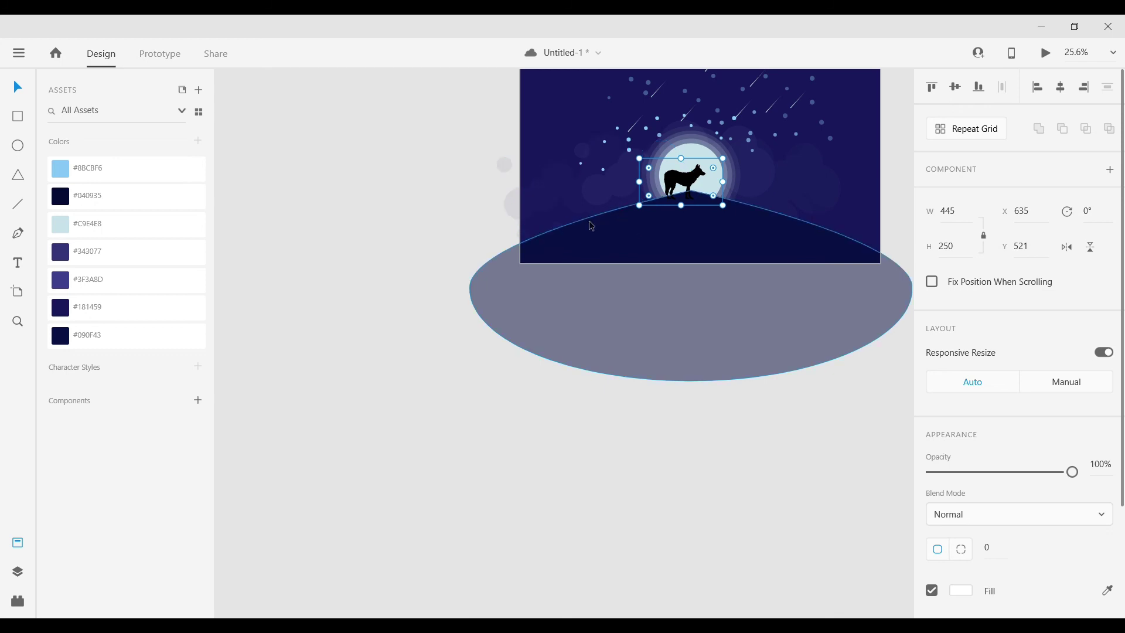
# Scale the wolf down further and move it onto the hilltop peak
pyautogui.hscroll(1, 515, 254)
pyautogui.hscroll(3, 515, 256)
pyautogui.scroll(3, 550, 246)
pyautogui.scroll(2, 550, 246)
pyautogui.scroll(-4, 556, 243)
pyautogui.scroll(1, 568, 241)
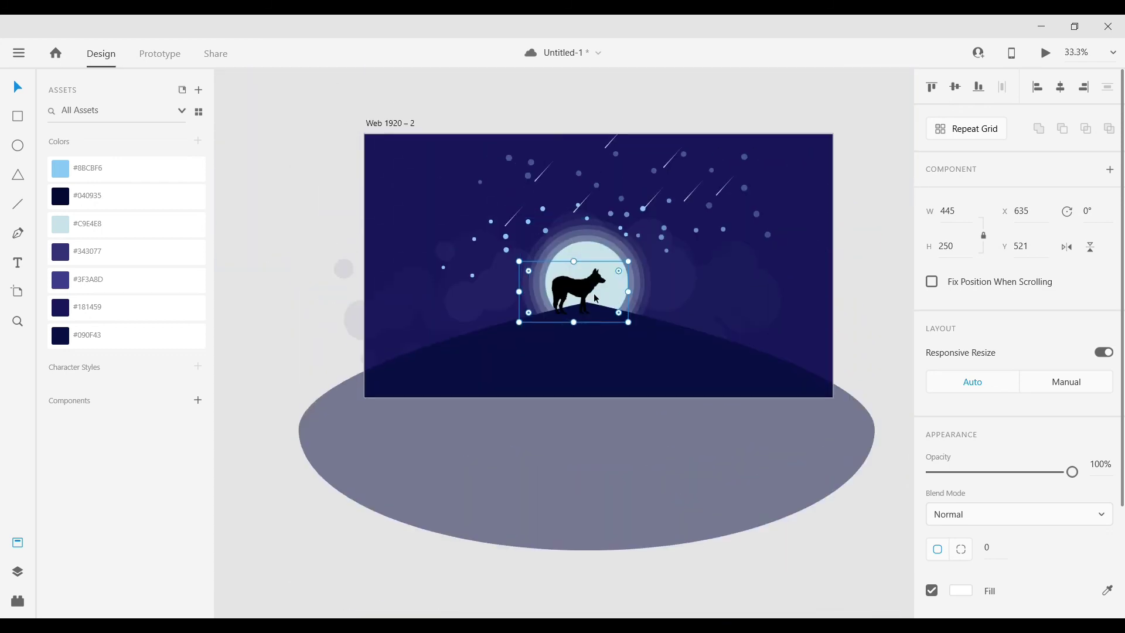
pyautogui.scroll(2, 580, 269)
pyautogui.scroll(2, 589, 282)
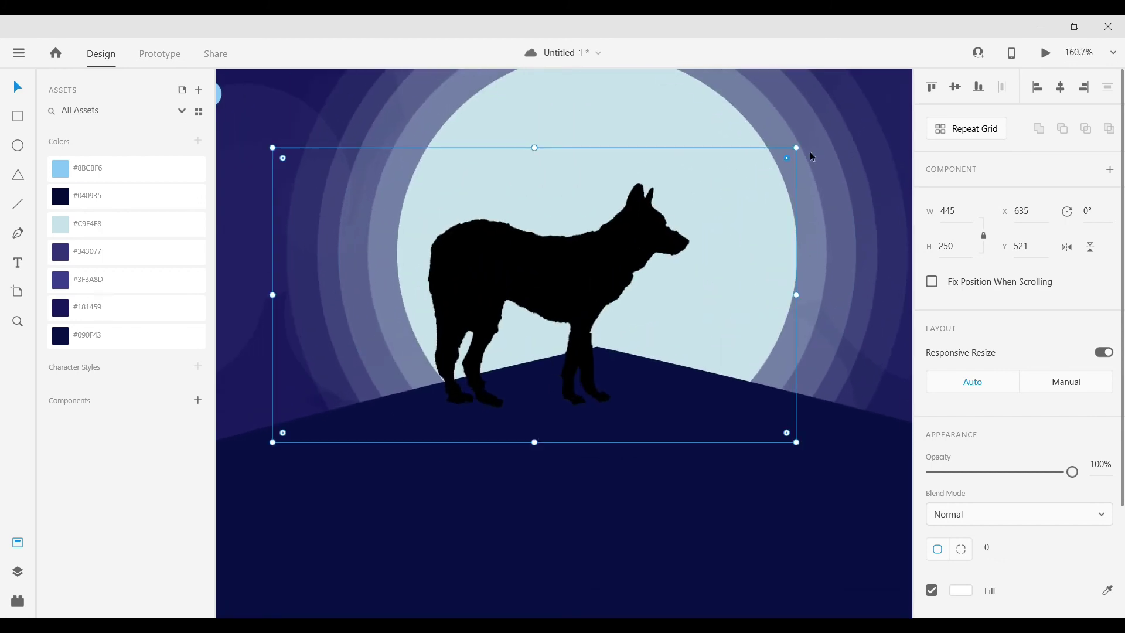
pyautogui.moveTo(797, 146); pyautogui.dragTo(684, 256)
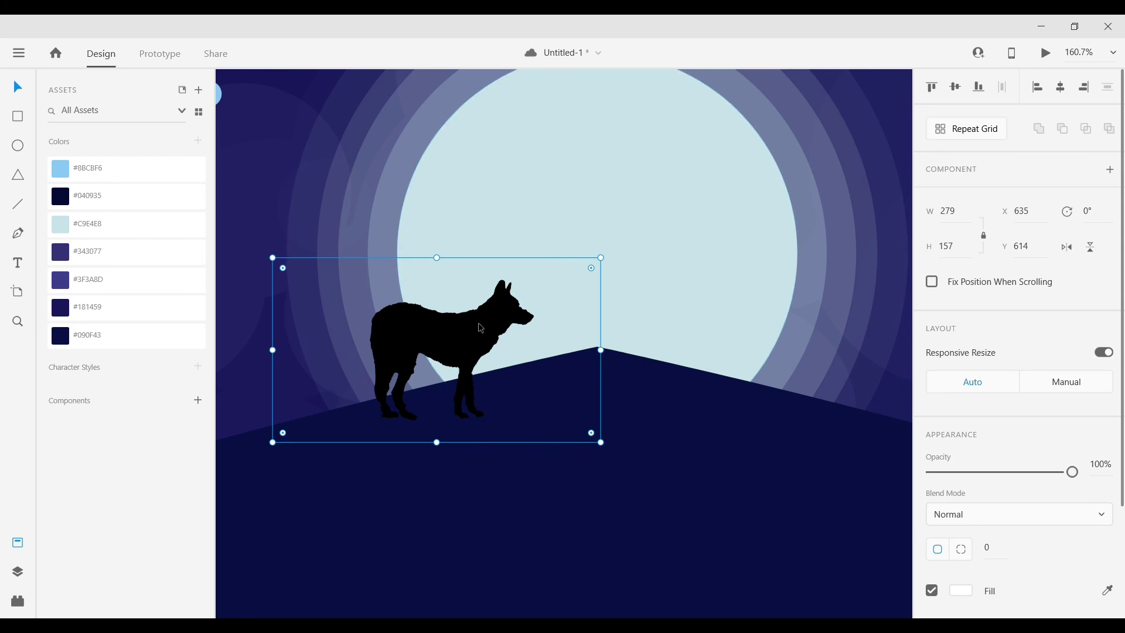
pyautogui.moveTo(492, 316); pyautogui.dragTo(618, 280)
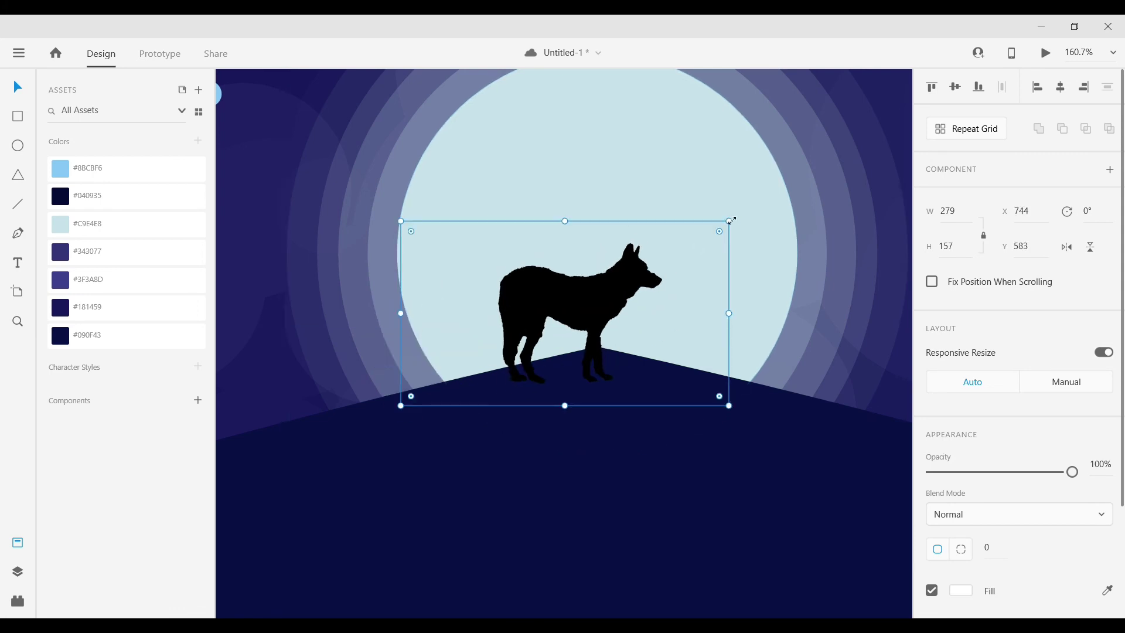
# Tilt the wolf about -9° to follow the slope and settle it on the hilltop
pyautogui.moveTo(733, 220); pyautogui.dragTo(717, 195)
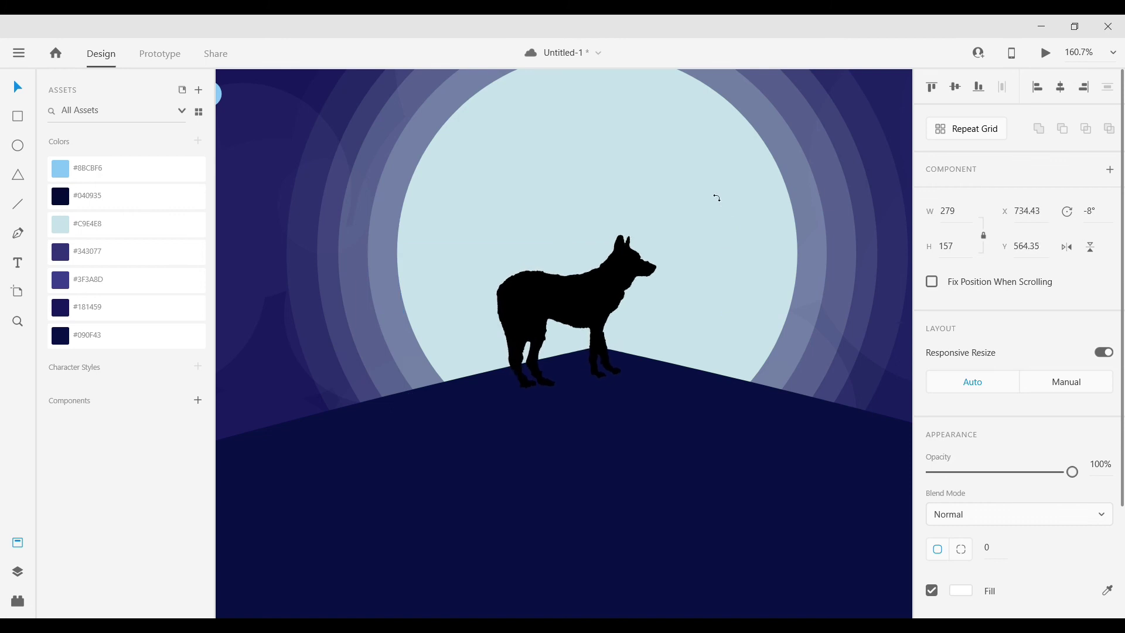
pyautogui.moveTo(586, 299); pyautogui.dragTo(571, 293)
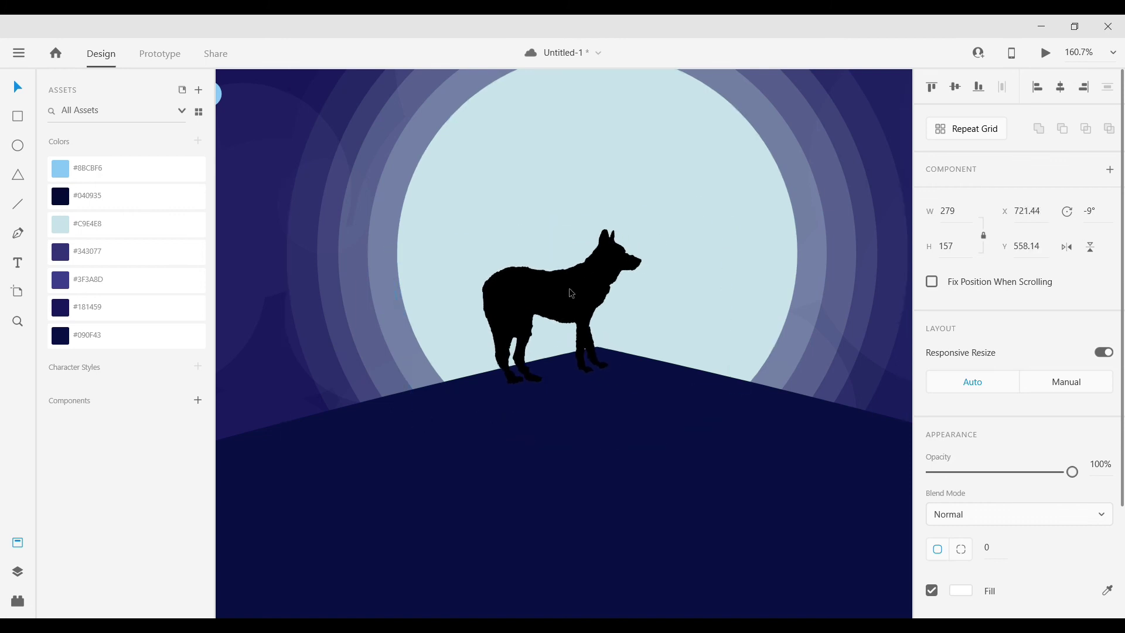
pyautogui.hotkey('ctrl', '0')
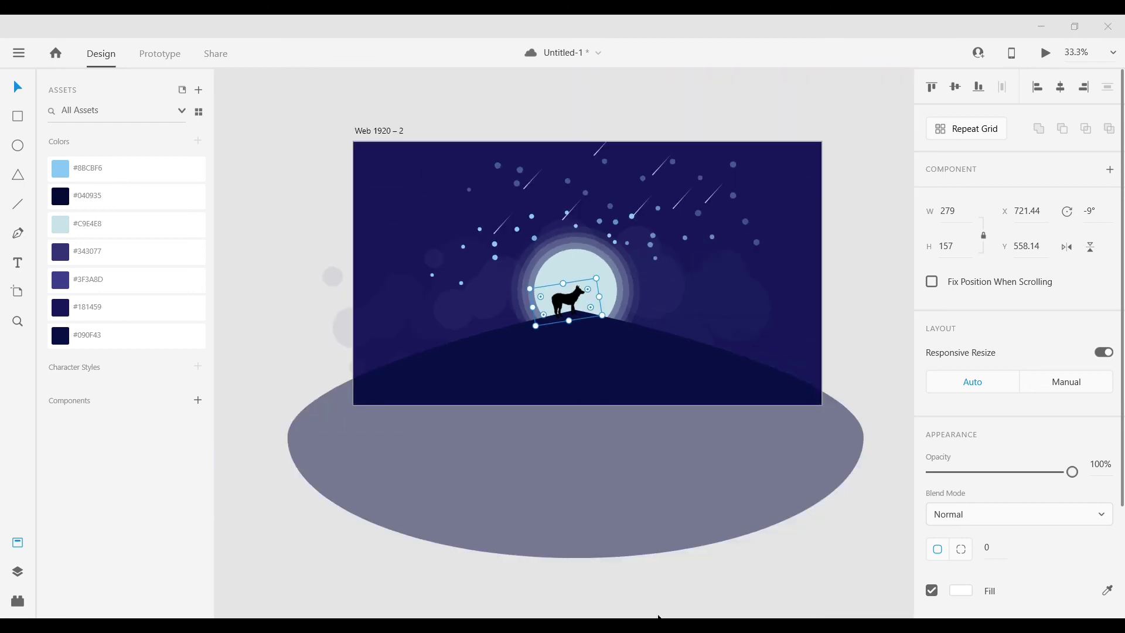
# Deselect the wolf and show the night-sky artboard in a maximized Desktop Preview
pyautogui.click(855, 166)
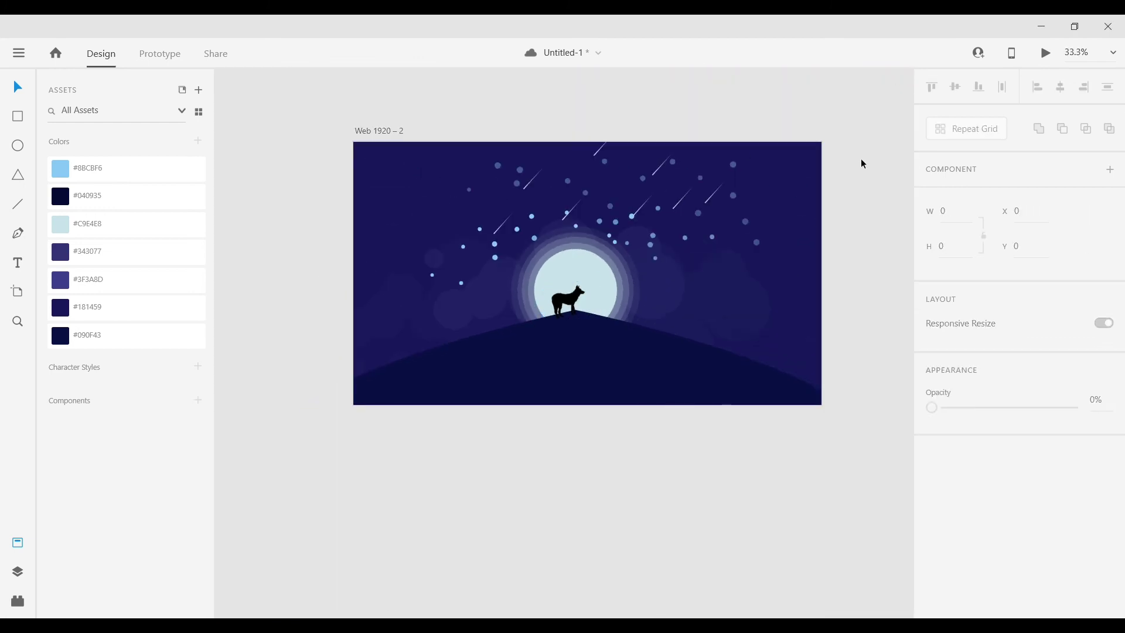
pyautogui.click(1046, 55)
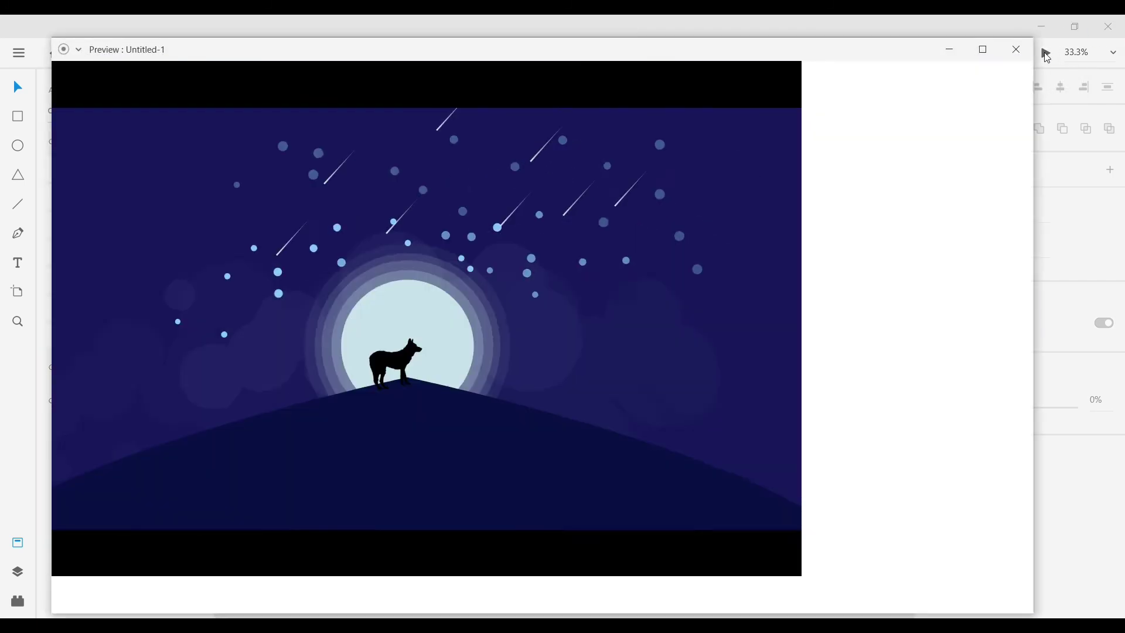
pyautogui.click(983, 50)
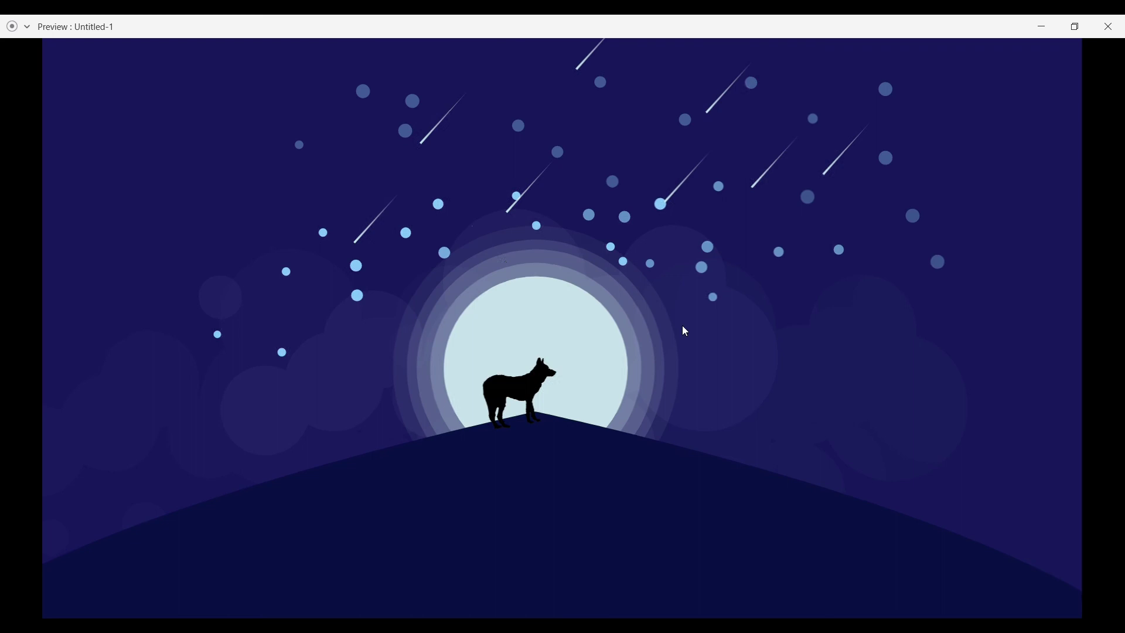